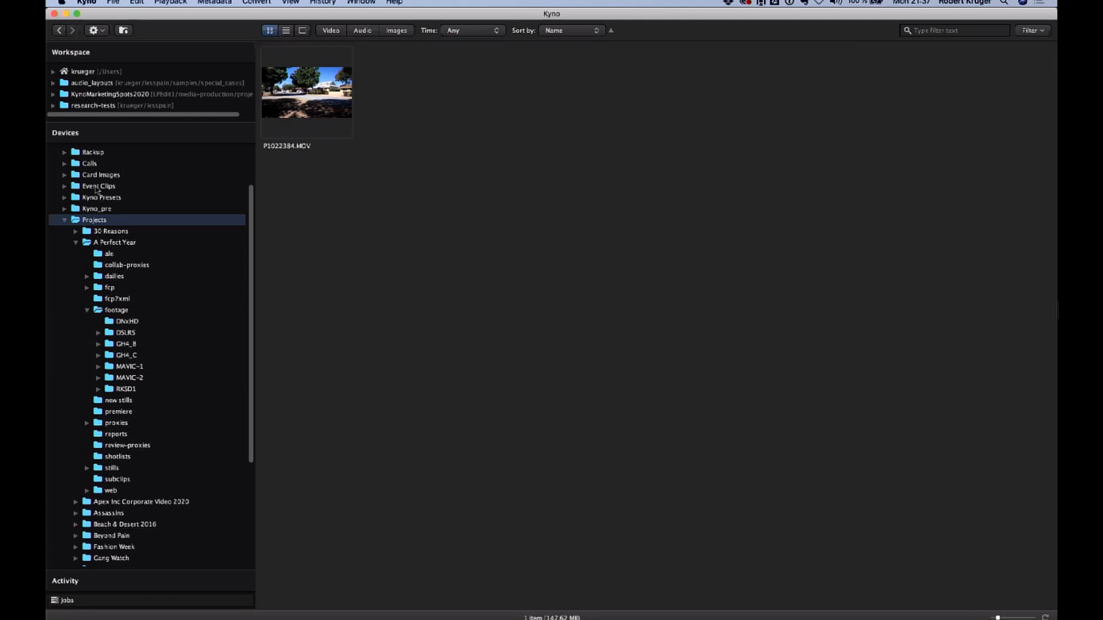
Open the clip 00001.mov from the C-GH2 folder under dailies/20130410 and scrub its playhead to about 00:00:17:09.
scroll(104, 210, "up", 5)
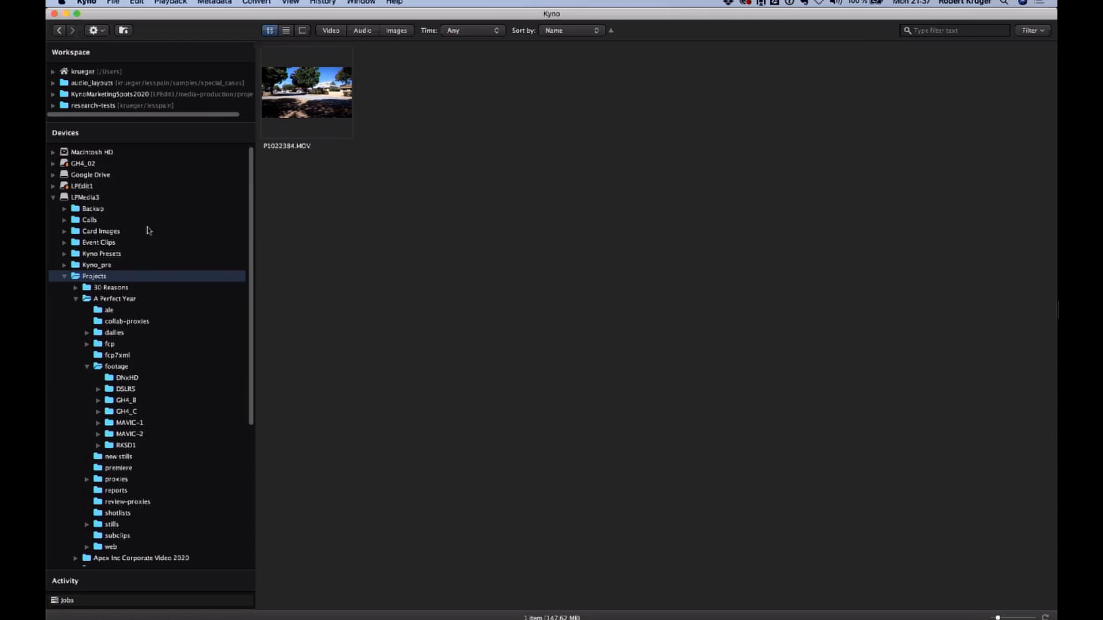
scroll(149, 230, "down", 9)
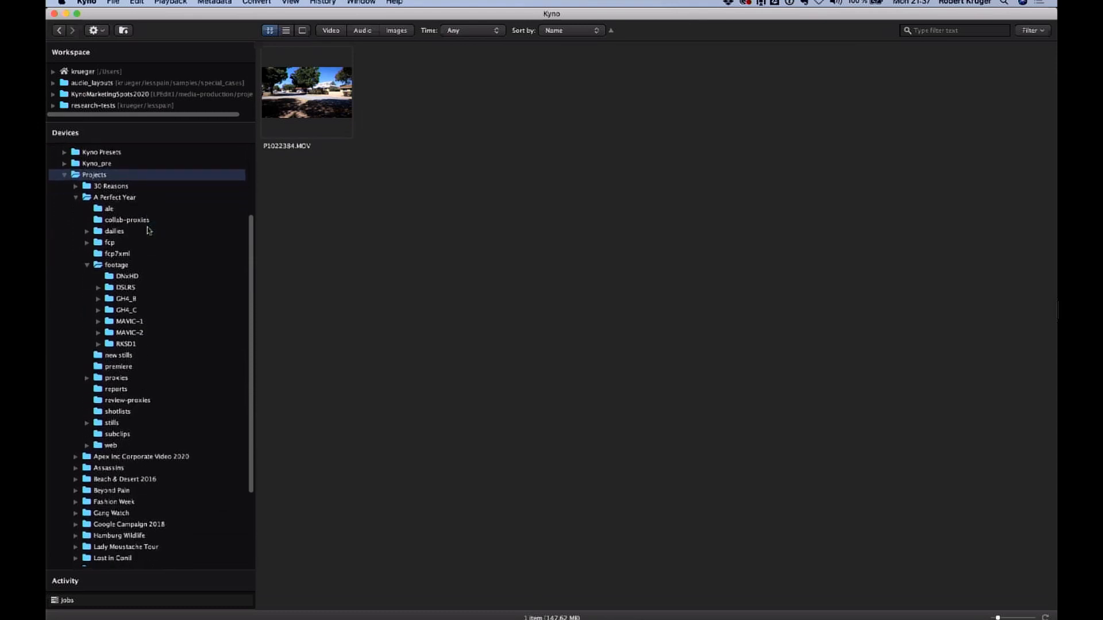
scroll(148, 230, "down", 5)
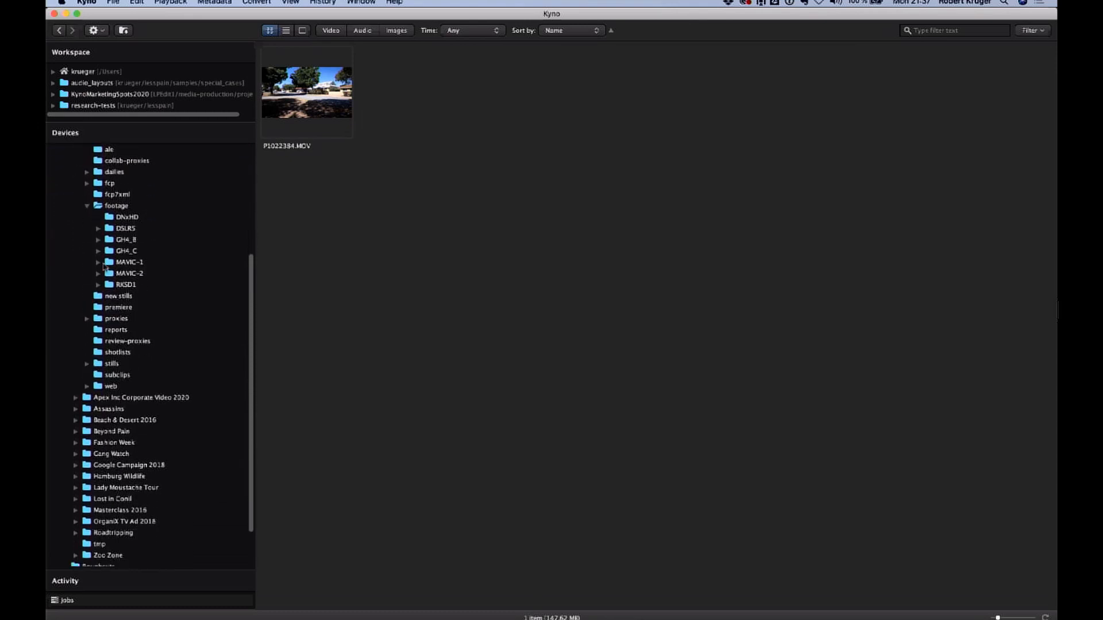
left_click(88, 172)
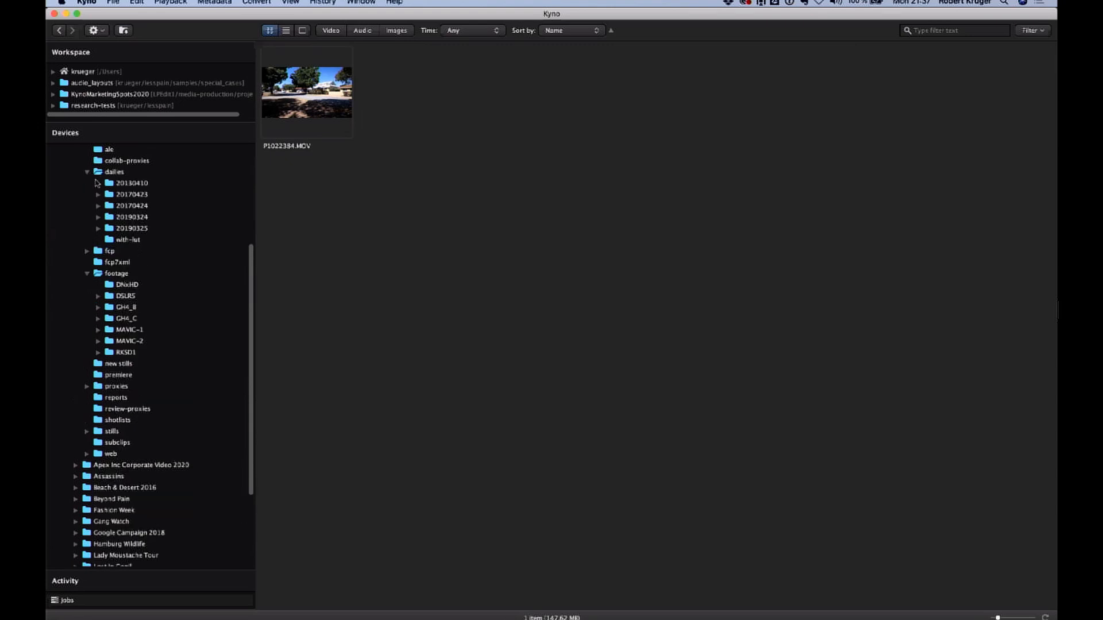
left_click(98, 182)
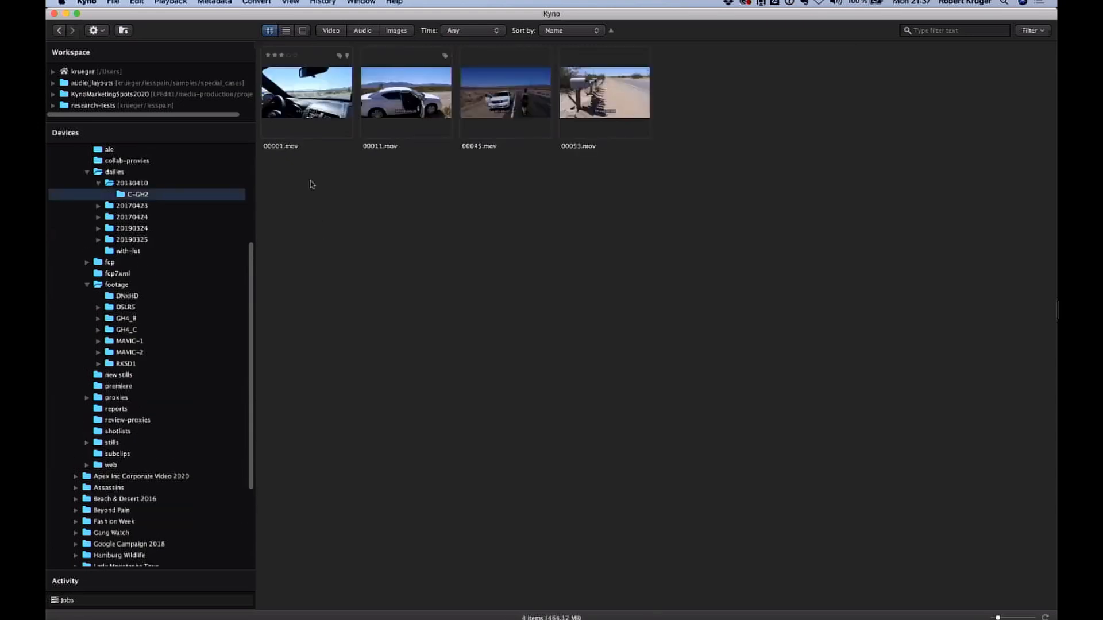
double_click(309, 99)
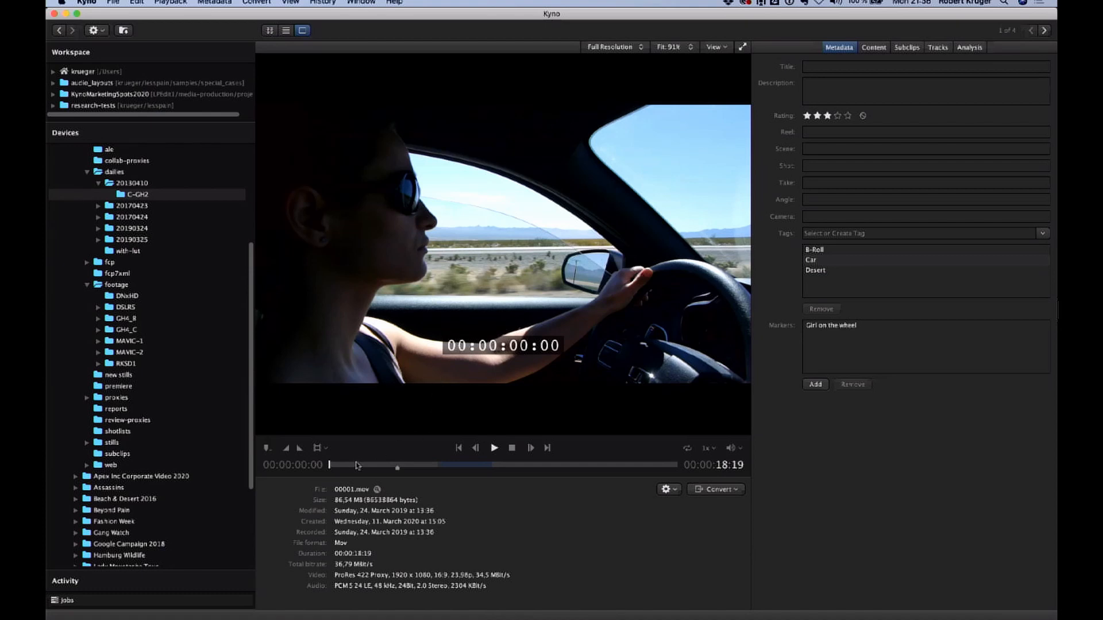
left_click_drag(356, 466, 653, 475)
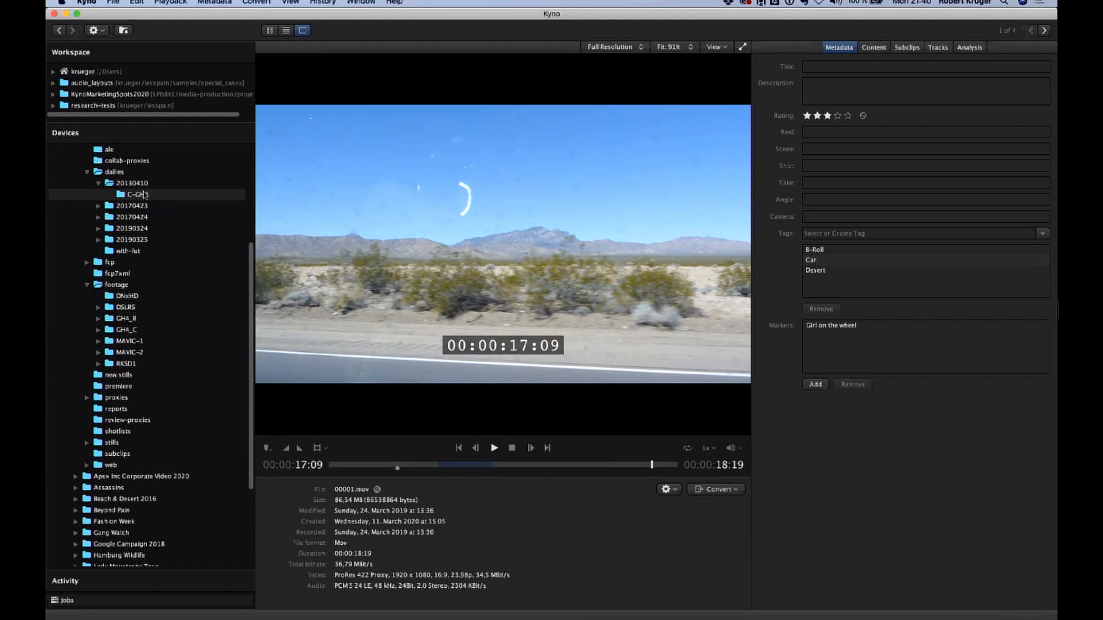
Select the A Perfect Year project folder and list the media of all its subfolders together using drilldown.
scroll(165, 210, "up", 2)
scroll(165, 209, "up", 2)
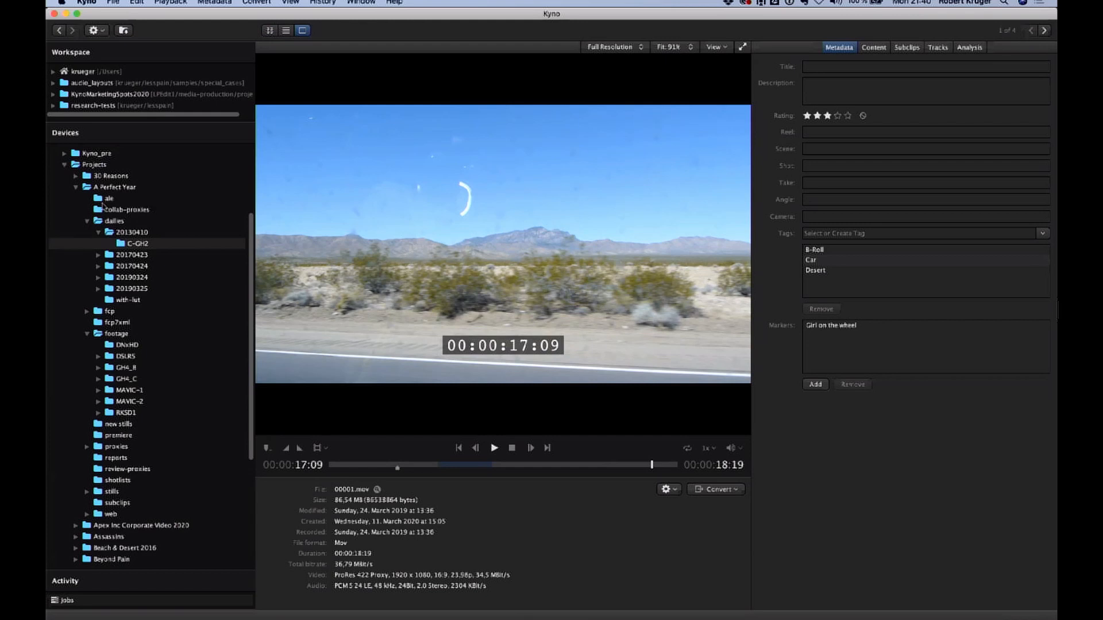
left_click(87, 221)
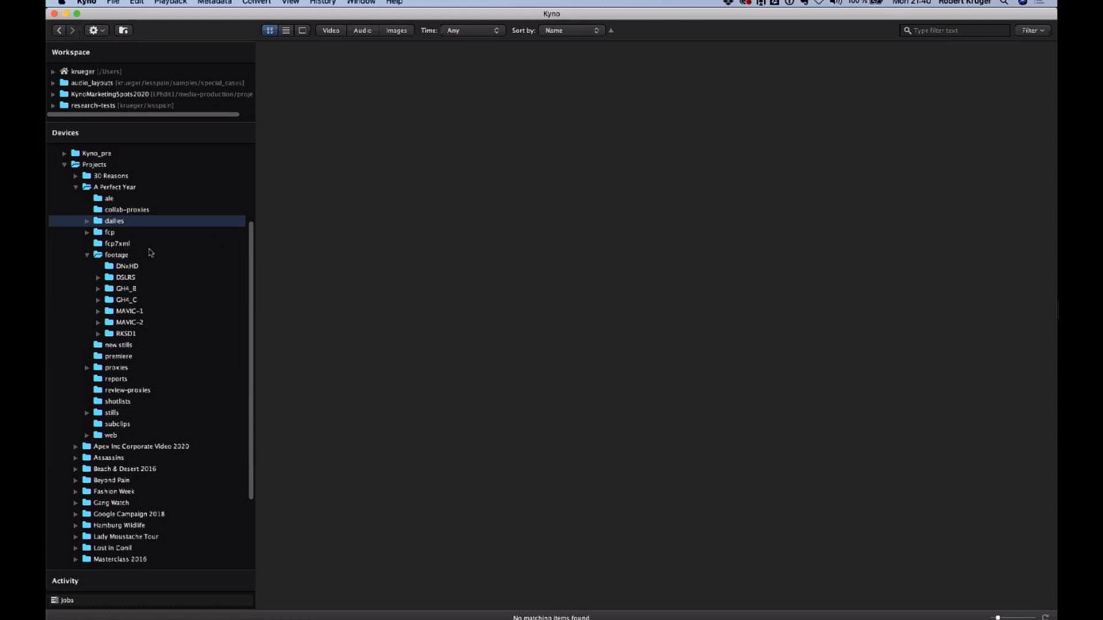
left_click(125, 188)
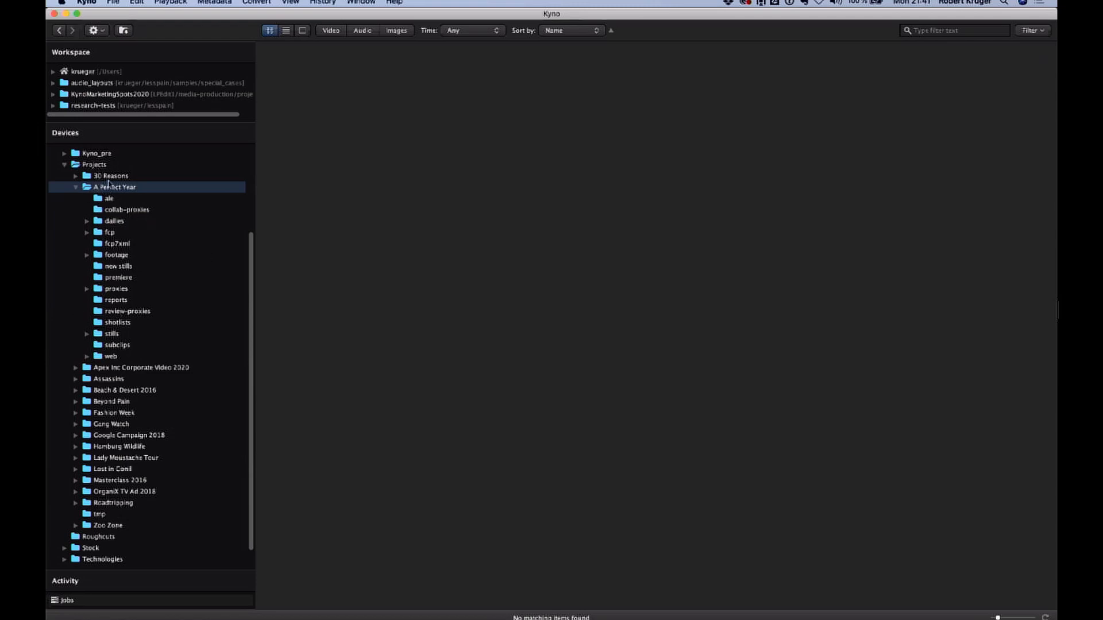
left_click(87, 221)
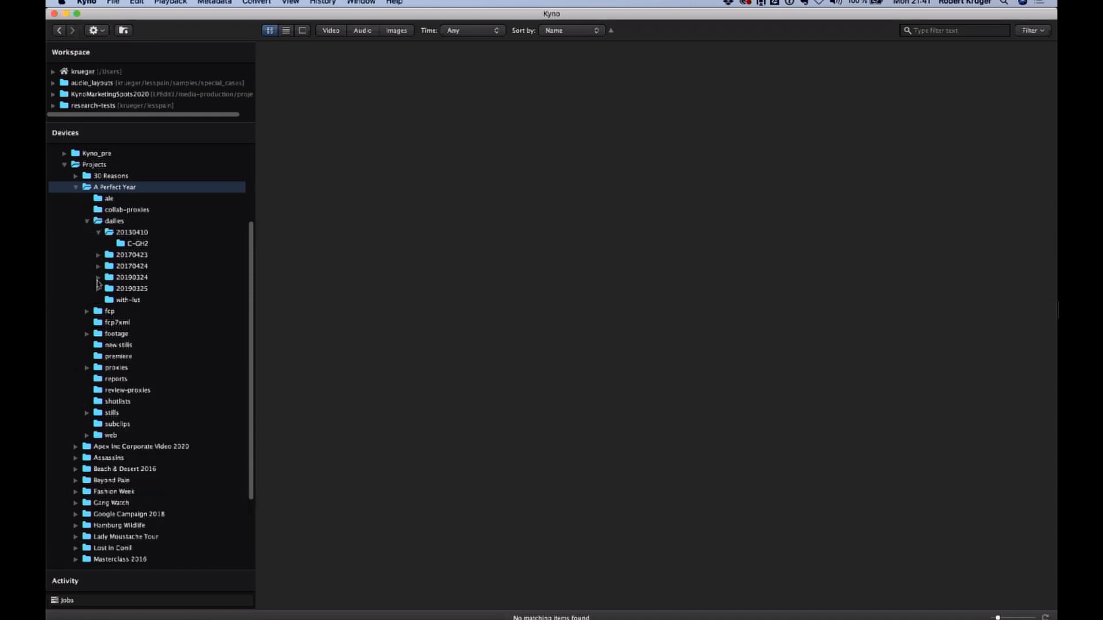
left_click(87, 334)
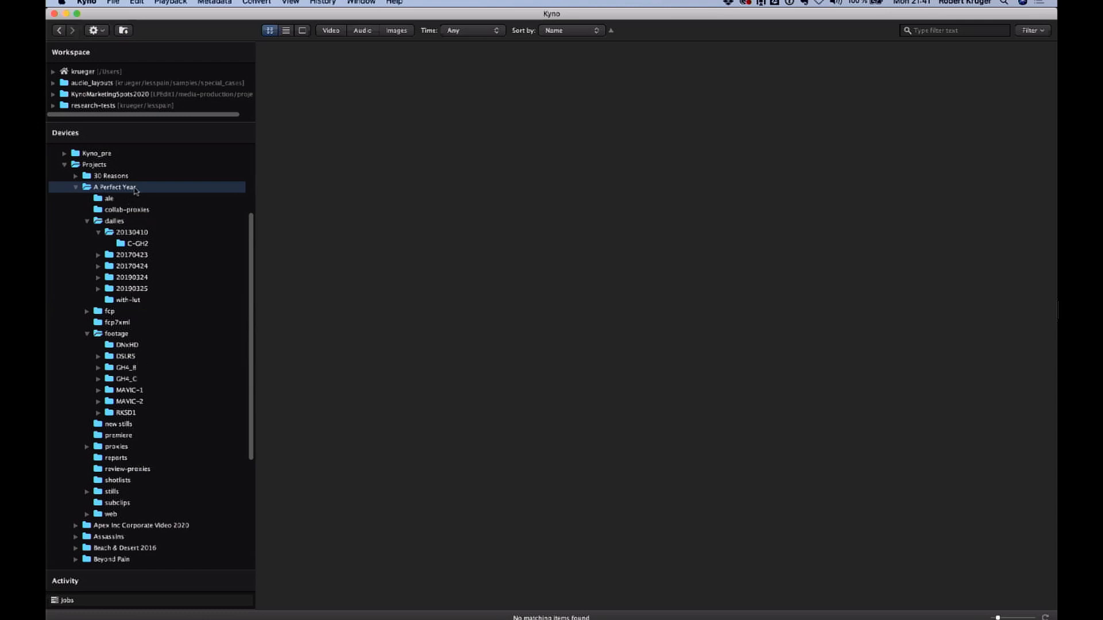
left_click(124, 31)
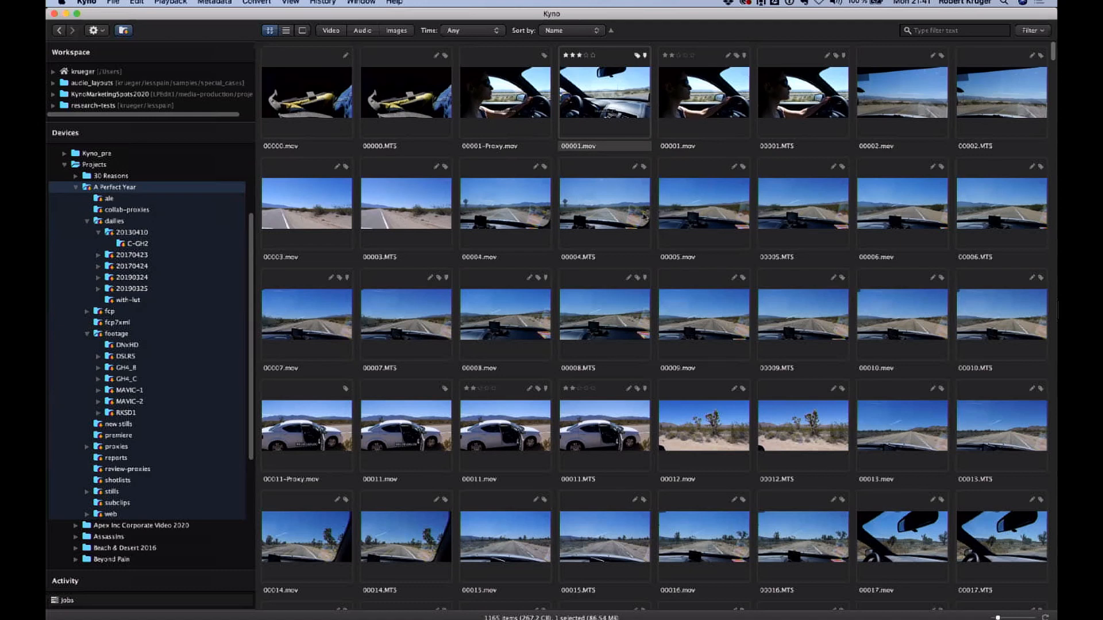
scroll(644, 216, "down", 15)
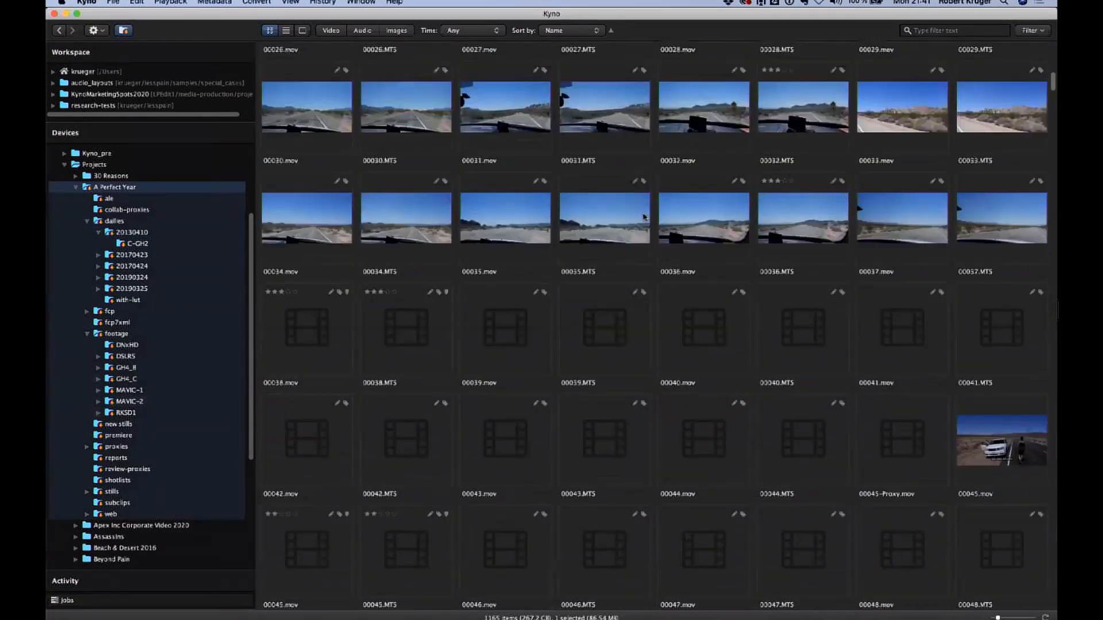
scroll(644, 216, "down", 2)
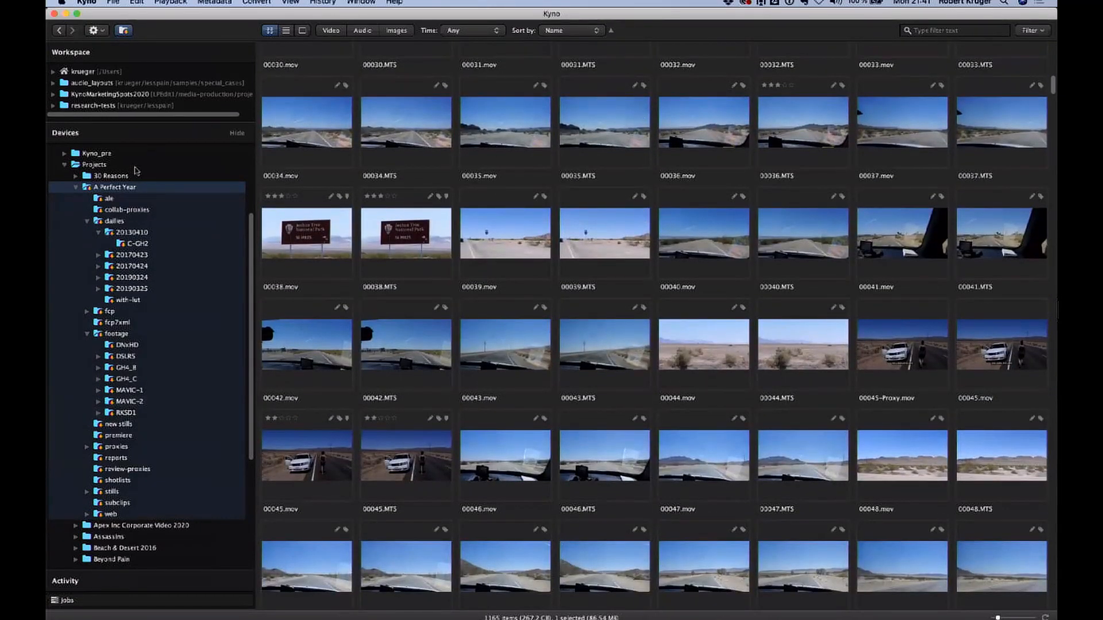
Review the combined media of the dailies and footage folders, expand GH4_B down to DCIM, and return to A Perfect Year.
left_click(113, 221)
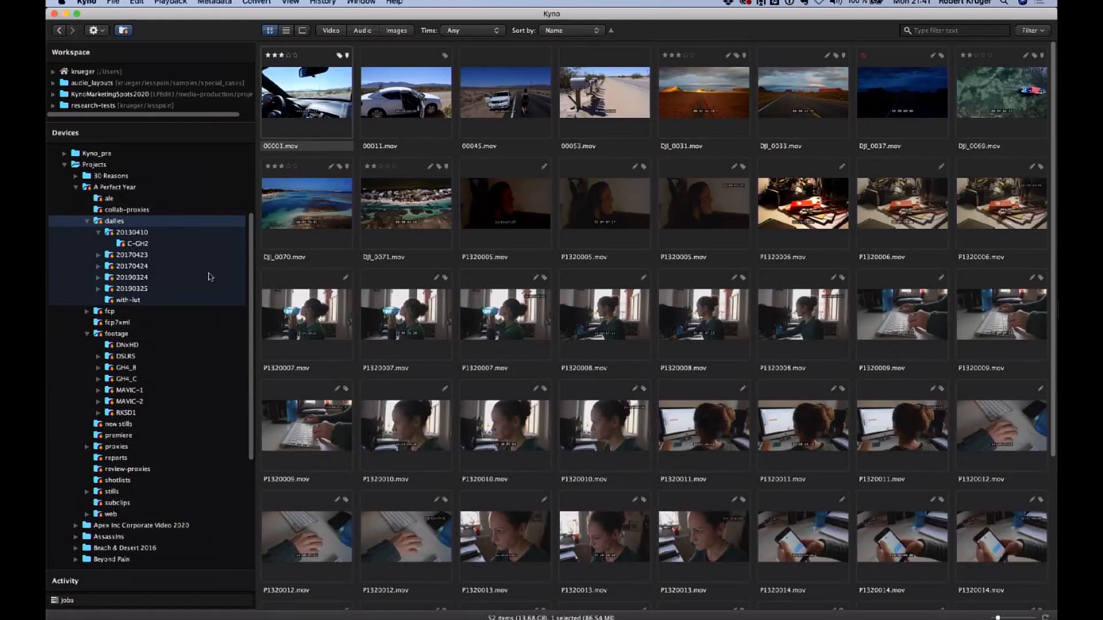
left_click(116, 334)
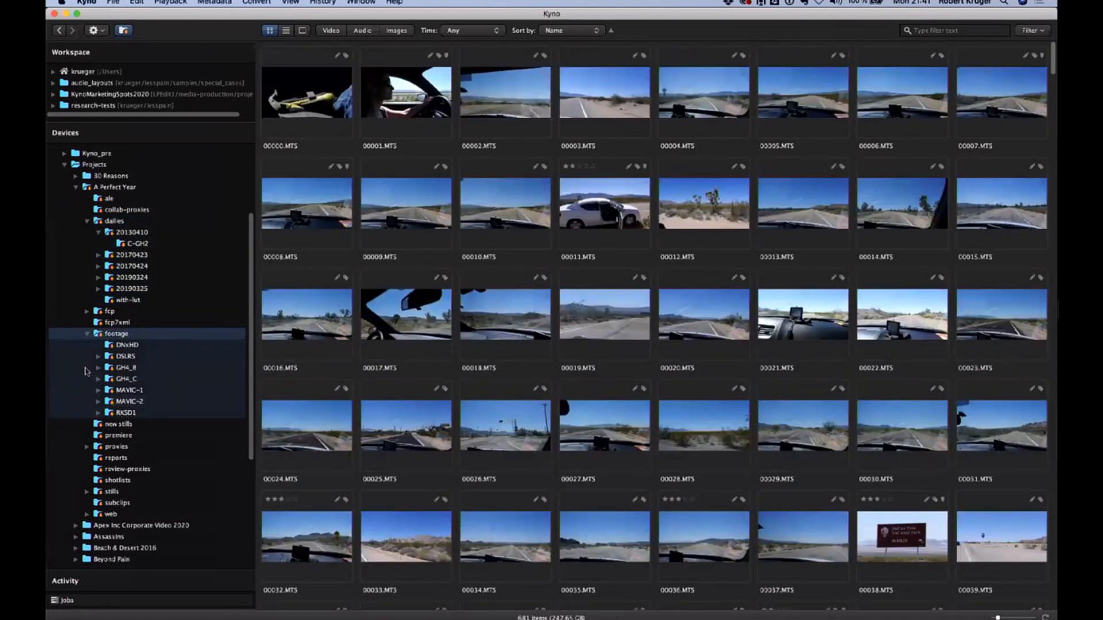
left_click(99, 368)
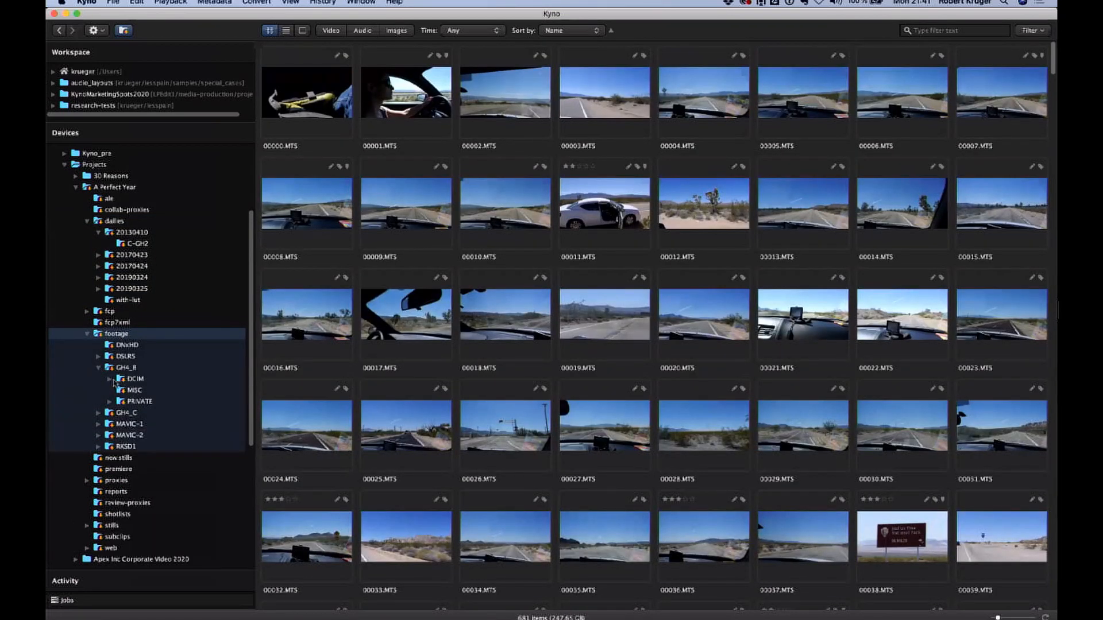
left_click(109, 379)
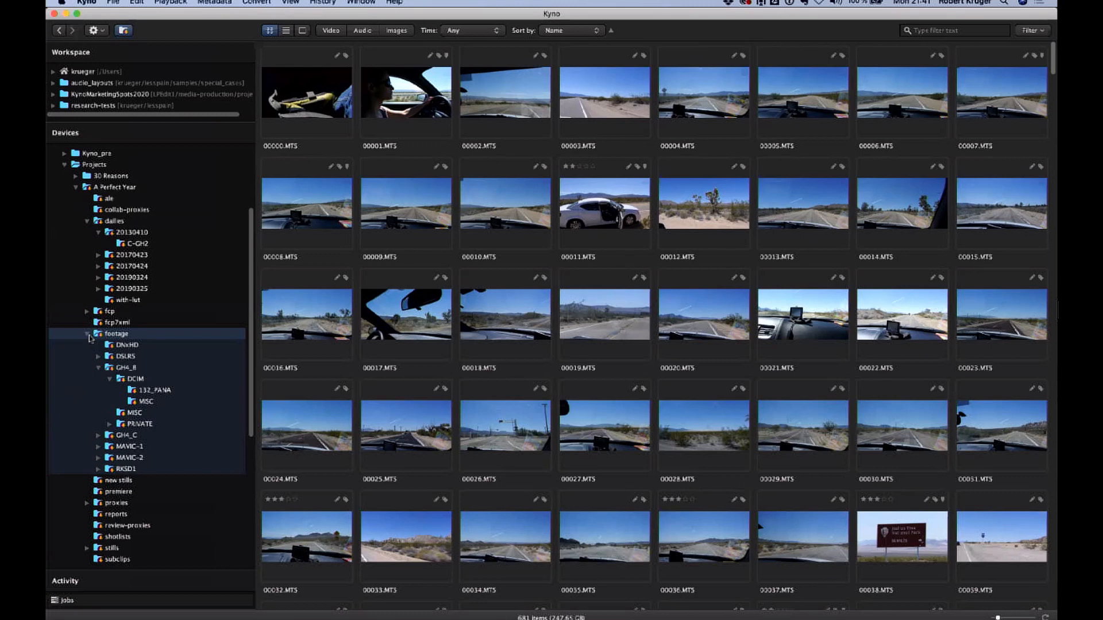
left_click(119, 189)
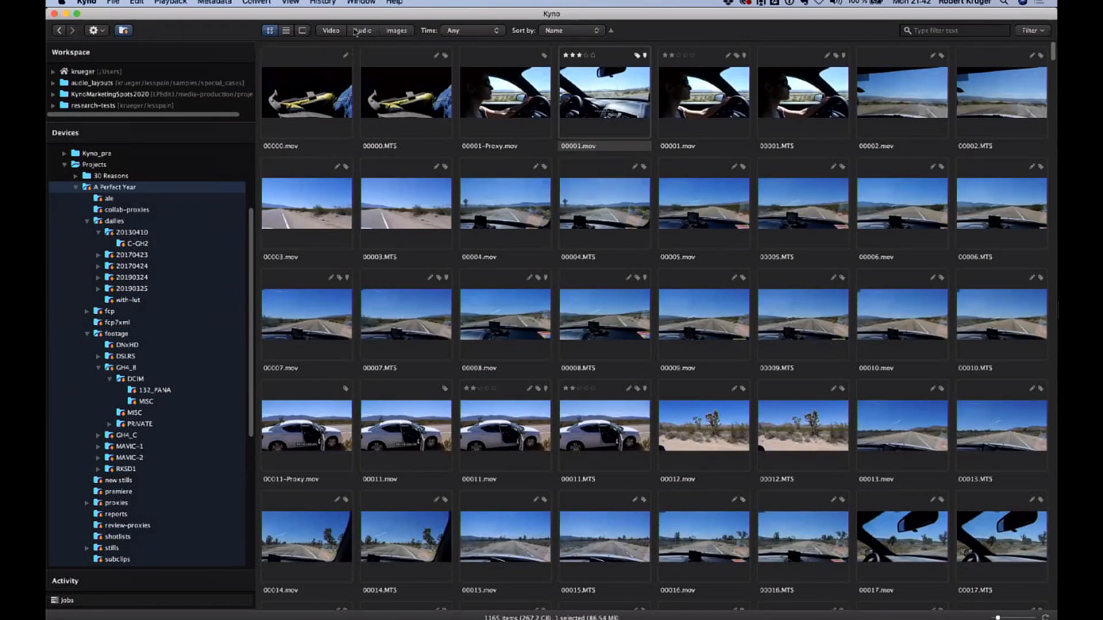
Show only the image files in A Perfect Year and browse through them.
left_click(396, 30)
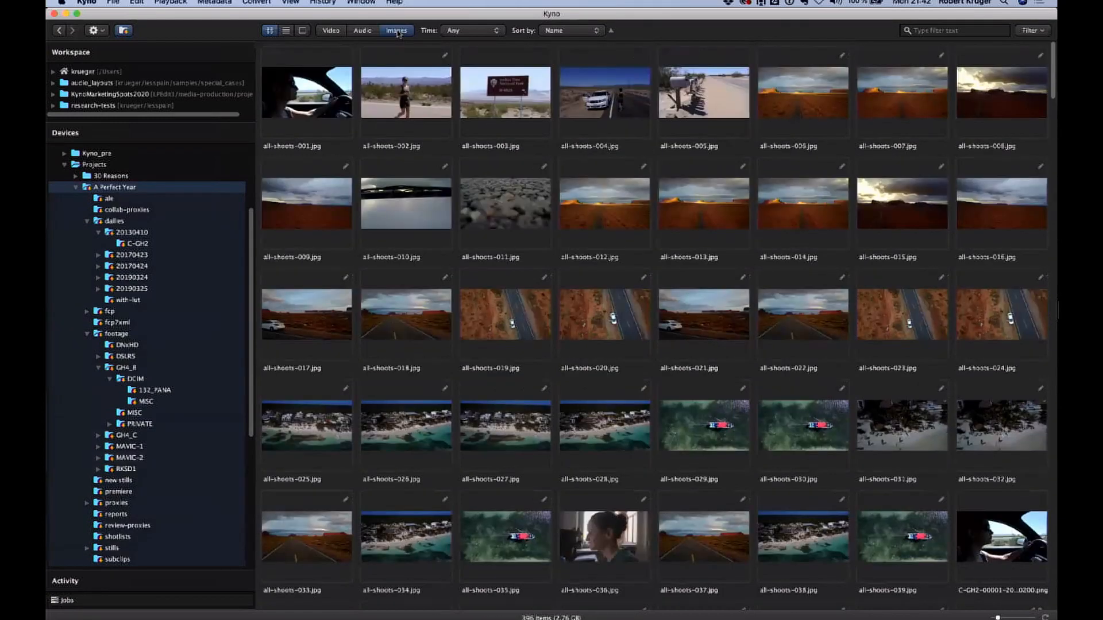
scroll(438, 364, "down", 15)
scroll(435, 354, "up", 15)
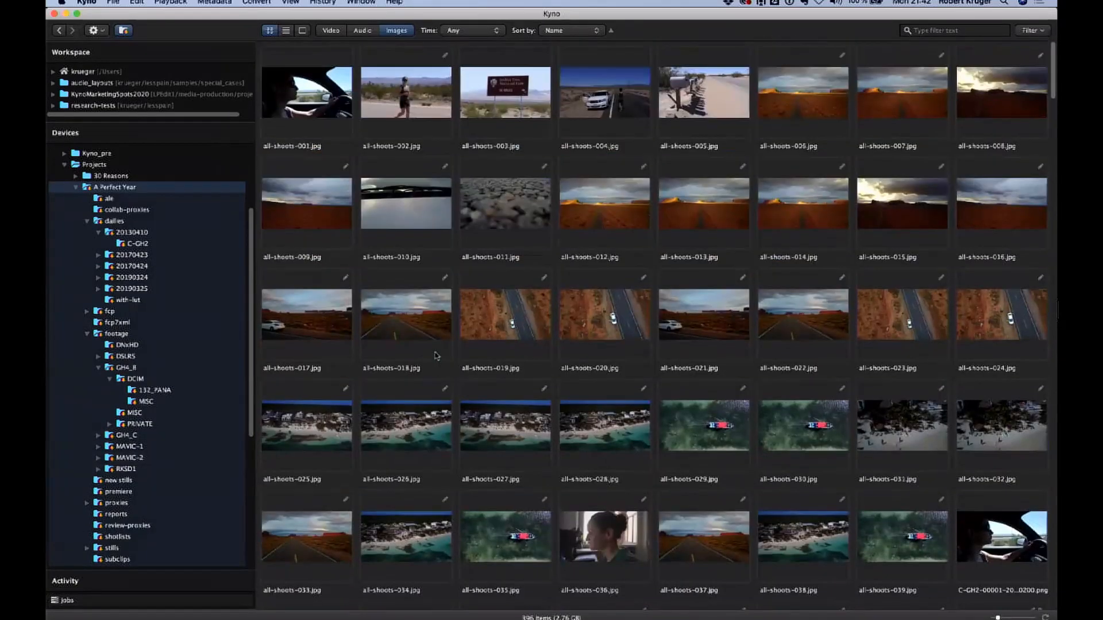
scroll(398, 297, "down", 10)
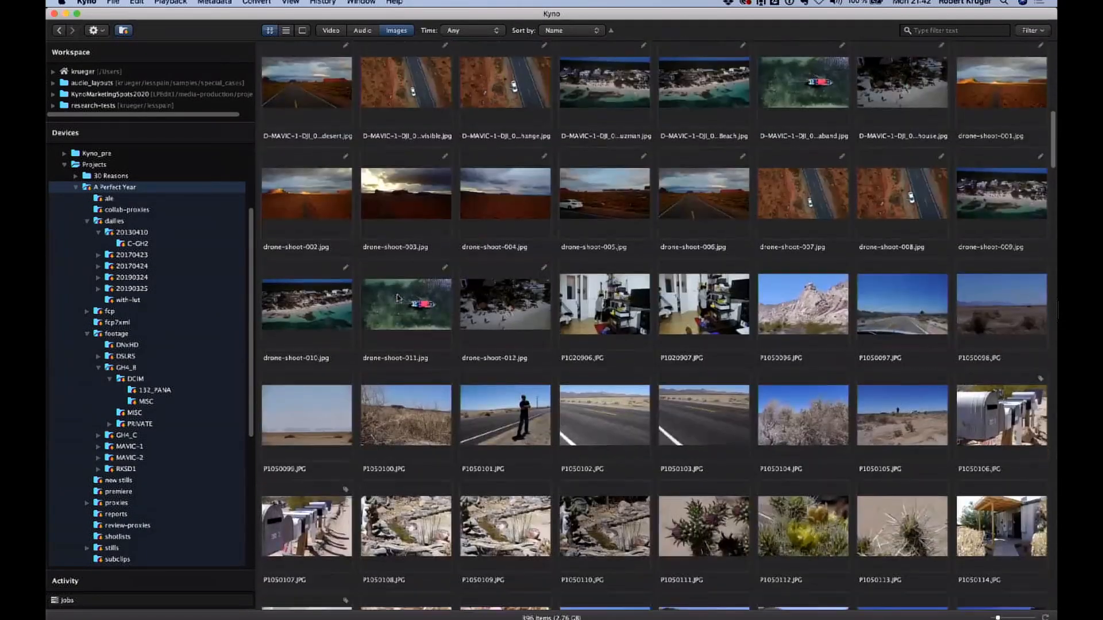
scroll(402, 287, "up", 10)
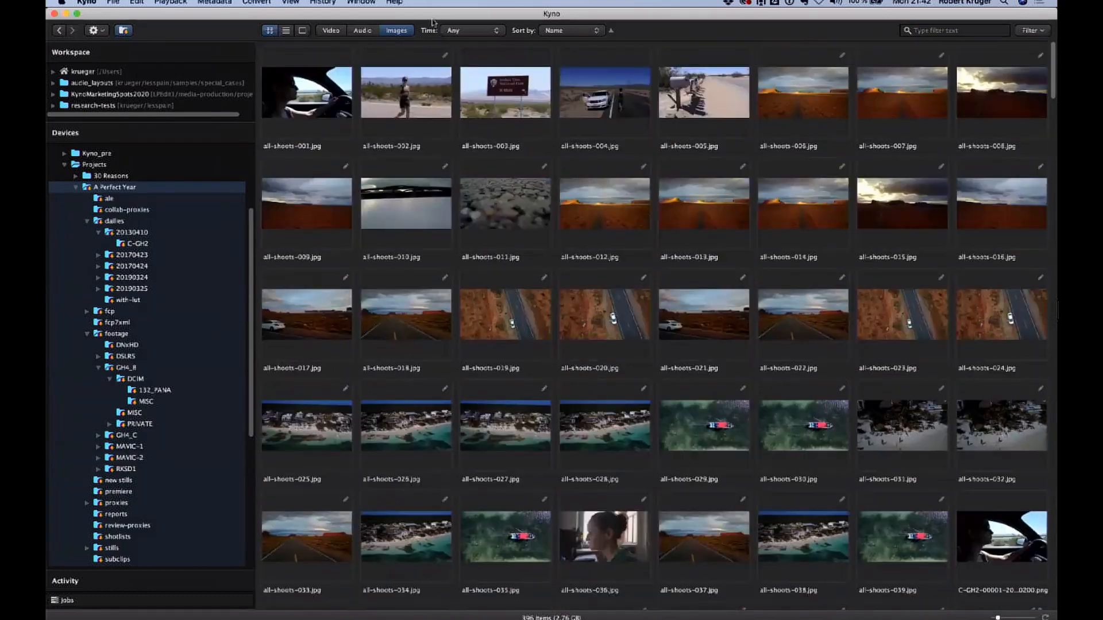
Show only the audio files of the project and clear the media type filter again.
left_click(357, 33)
left_click(391, 34)
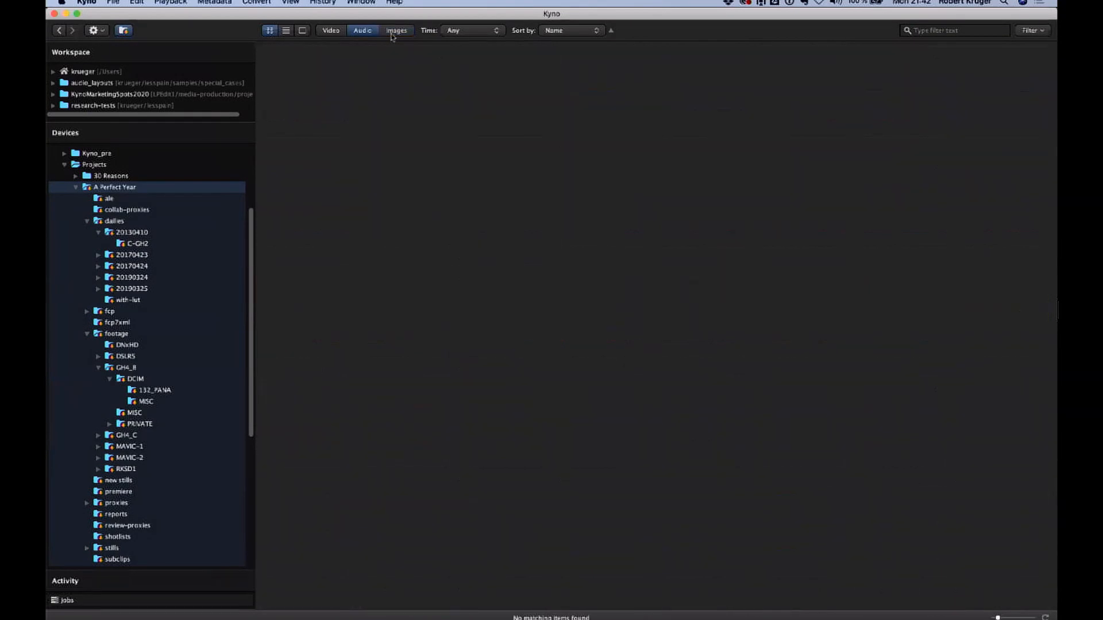
left_click(360, 32)
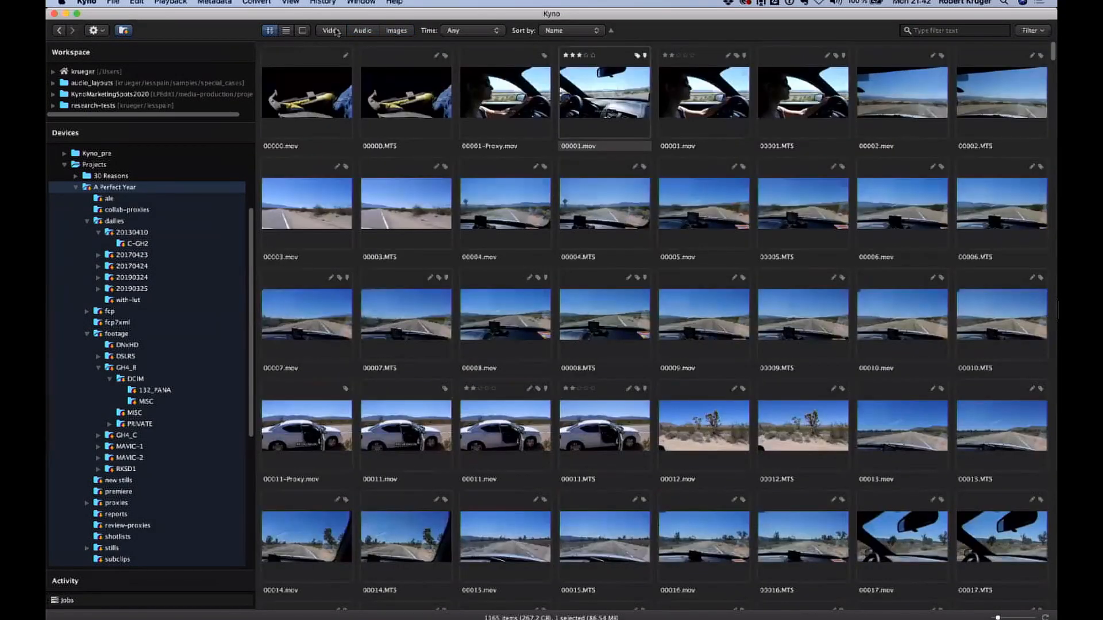
Restrict the listing to video files and check the available time ranges, leaving the time filter at Any.
left_click(336, 32)
left_click(484, 32)
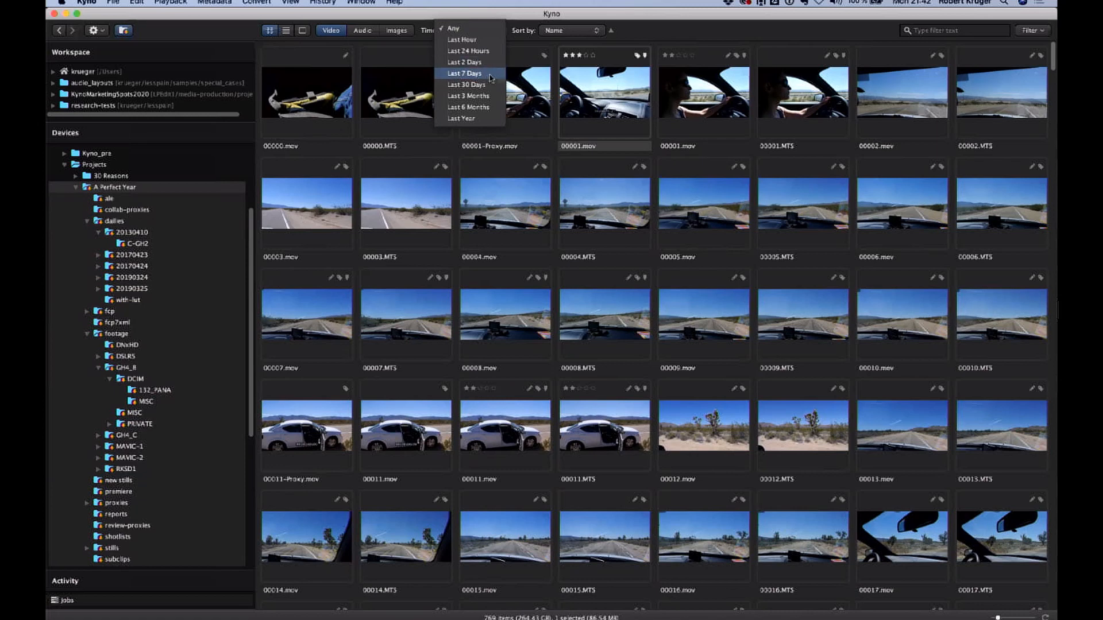
left_click(666, 7)
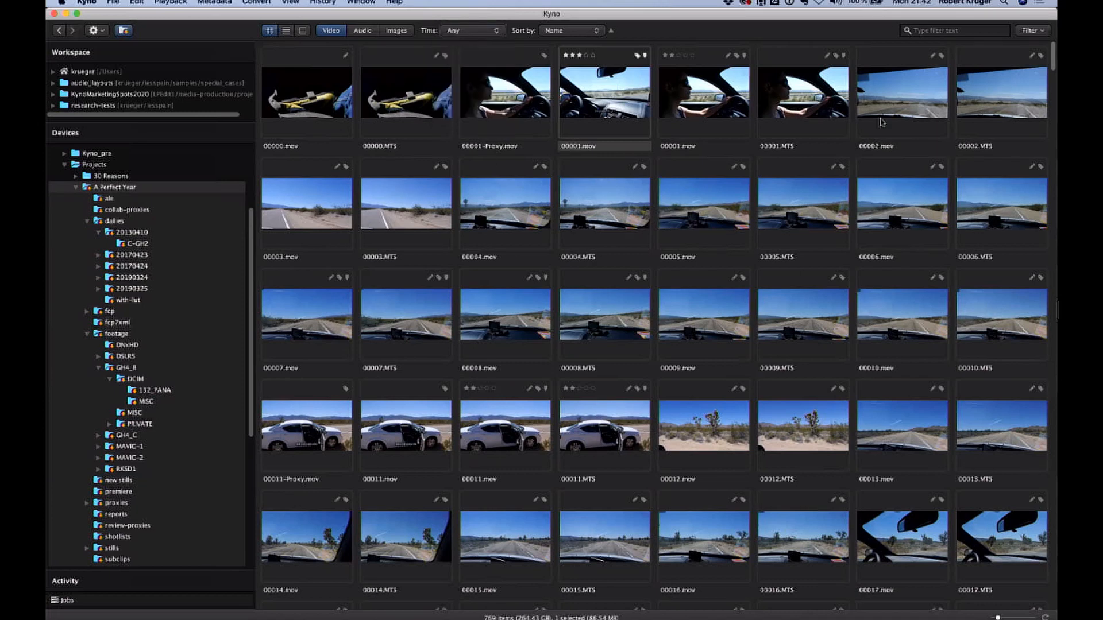
Search the videos for "drone", narrow the search to "drone and car", and clear the search text.
left_click(957, 30)
type("drone")
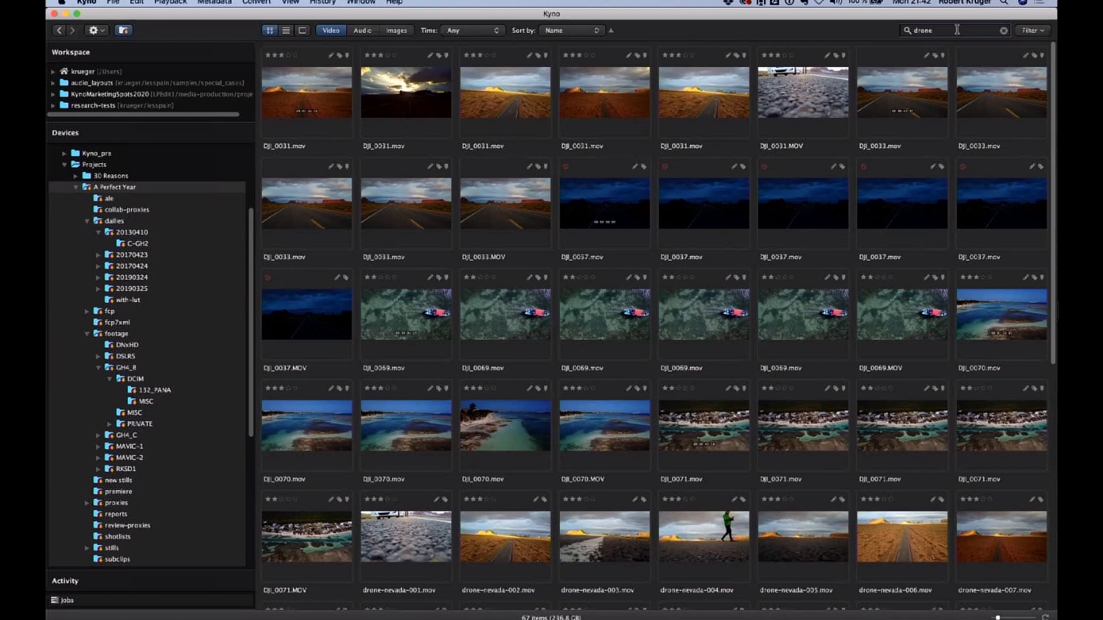
type("and car")
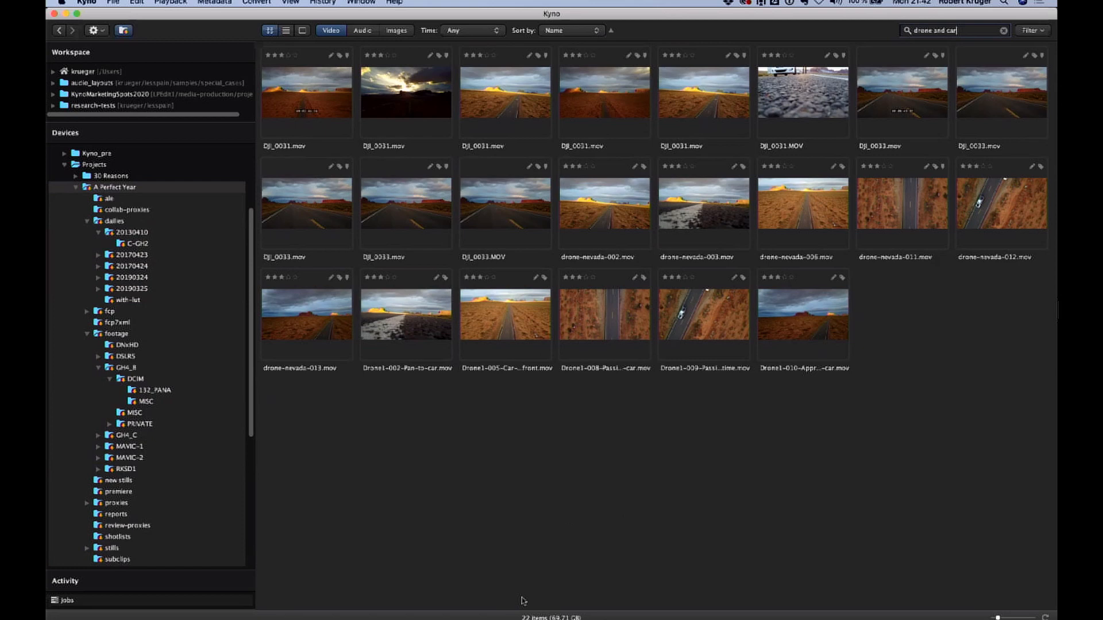
left_click(1004, 34)
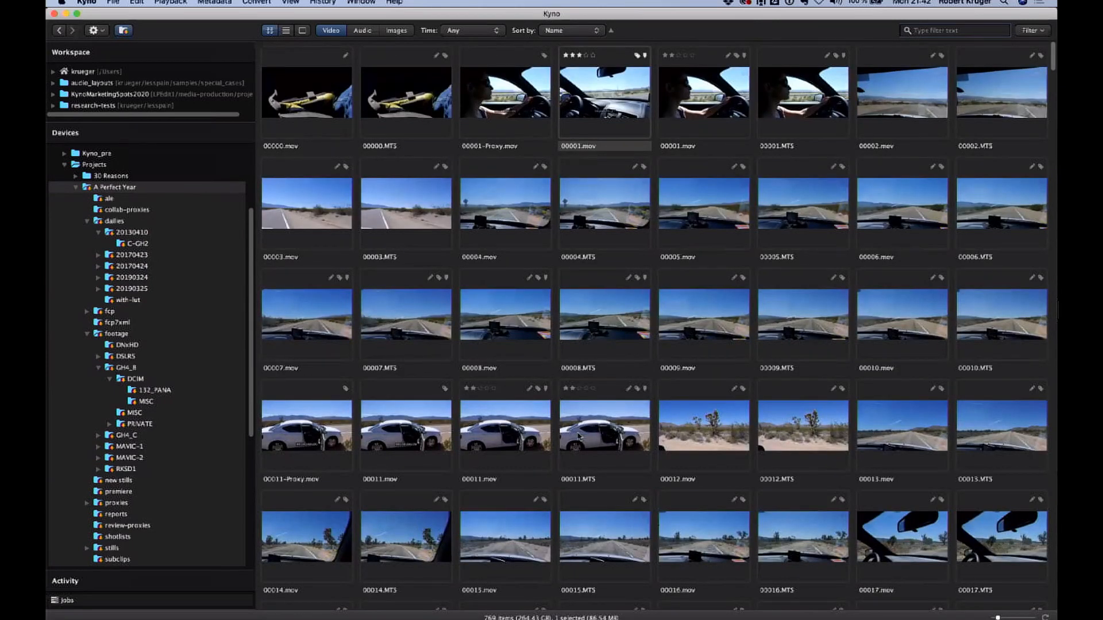
Add a resolution filter with display size 3840x2160 and search the matching videos for "drone".
left_click(1031, 32)
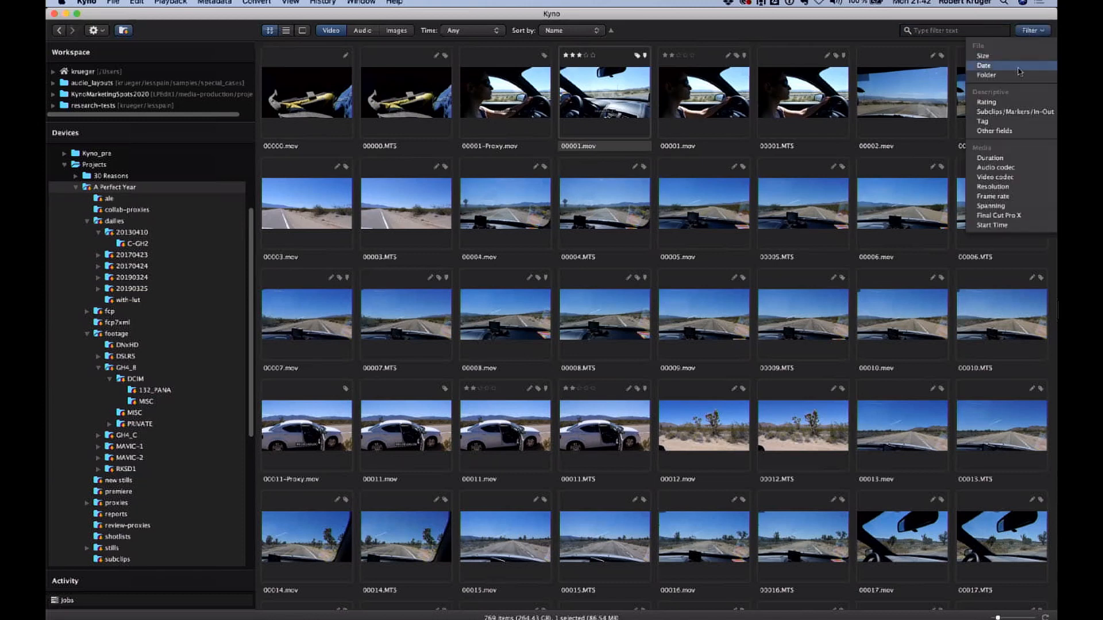
left_click(993, 186)
left_click(376, 53)
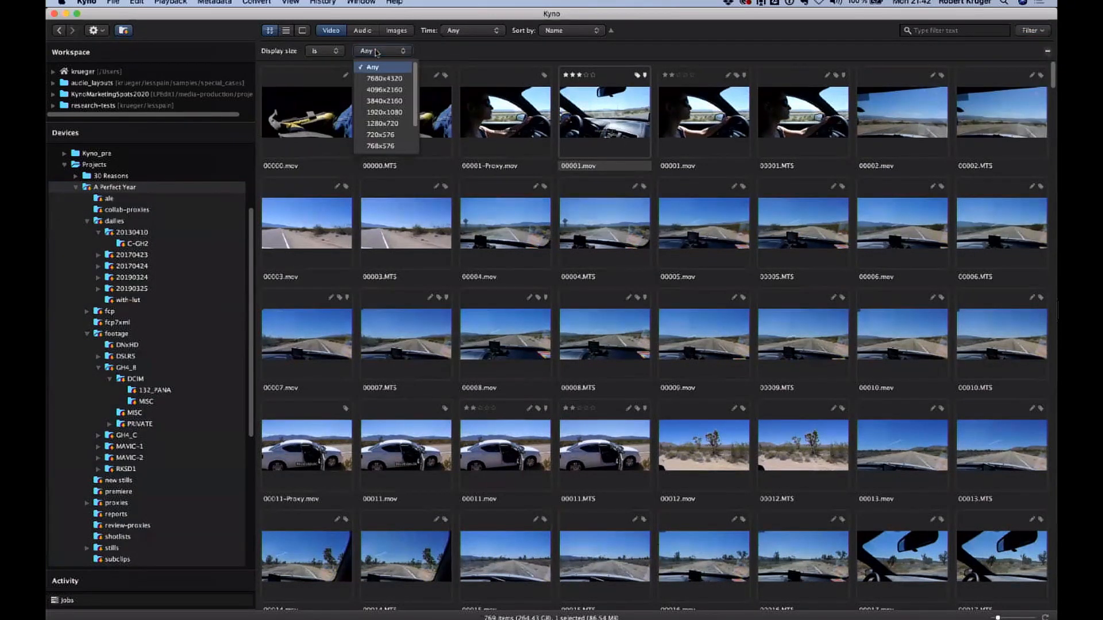
left_click(392, 101)
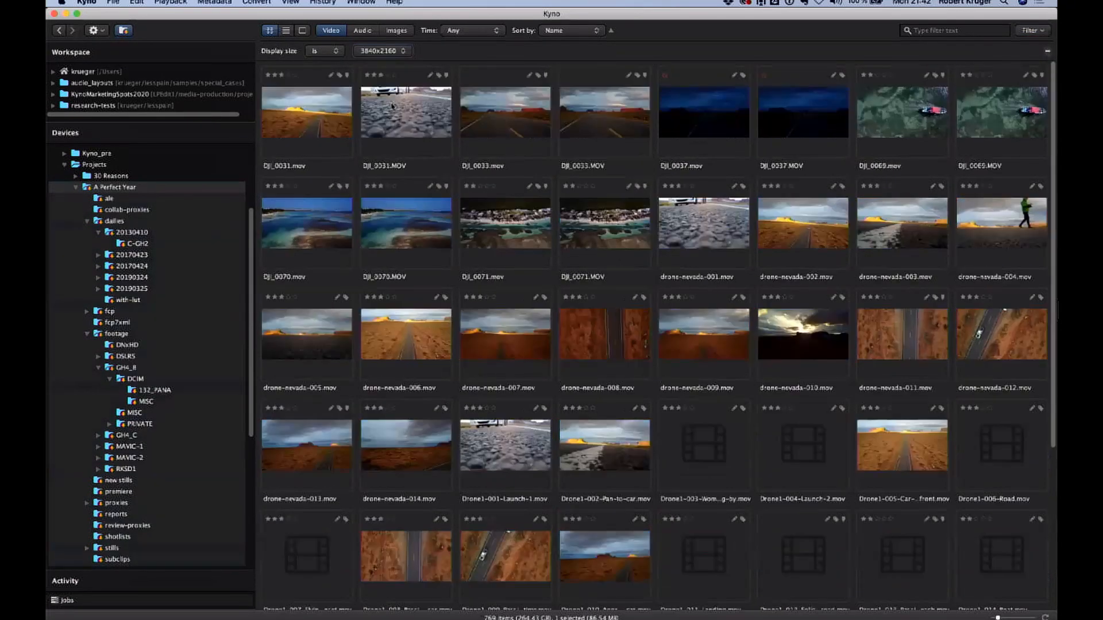
left_click(960, 30)
type("drone")
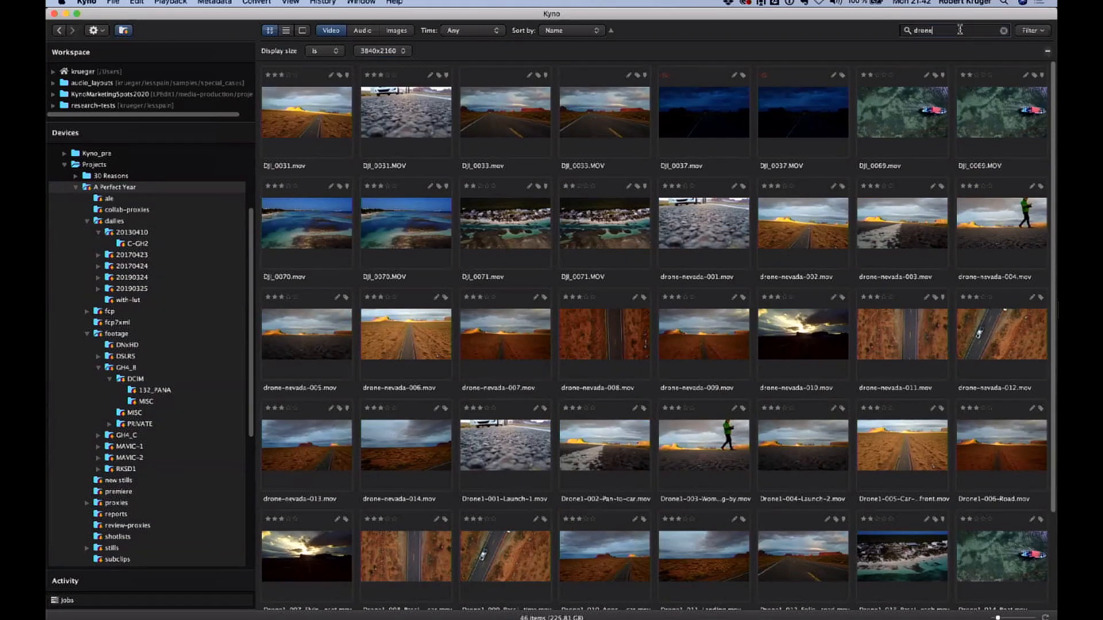
Look through the matching drone videos and add a rating filter of at least two stars.
scroll(485, 440, "down", 3)
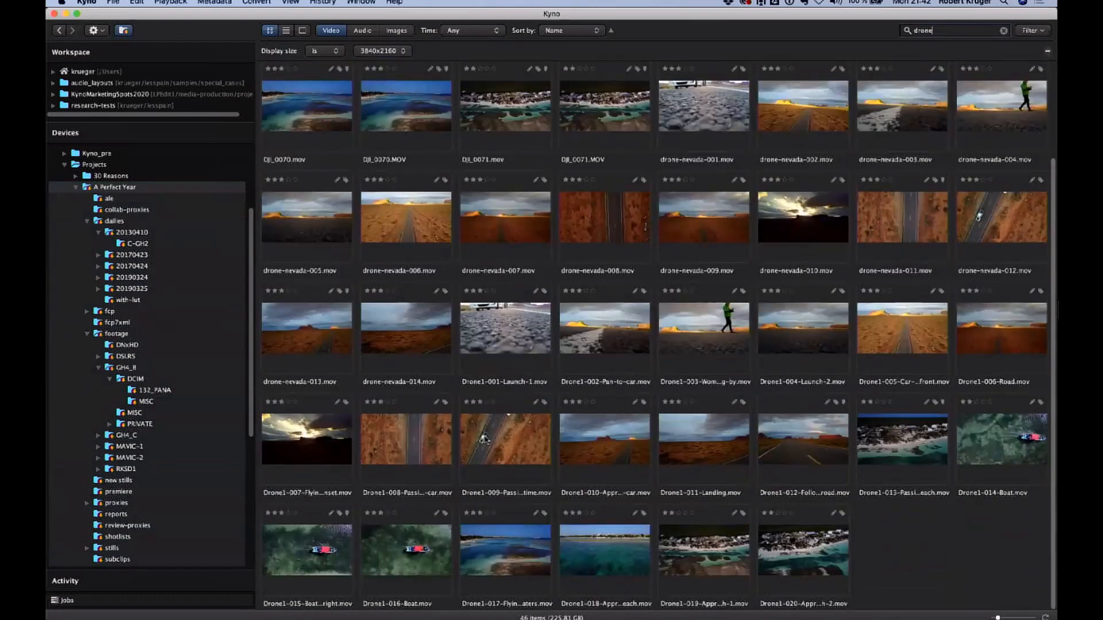
scroll(981, 151, "up", 3)
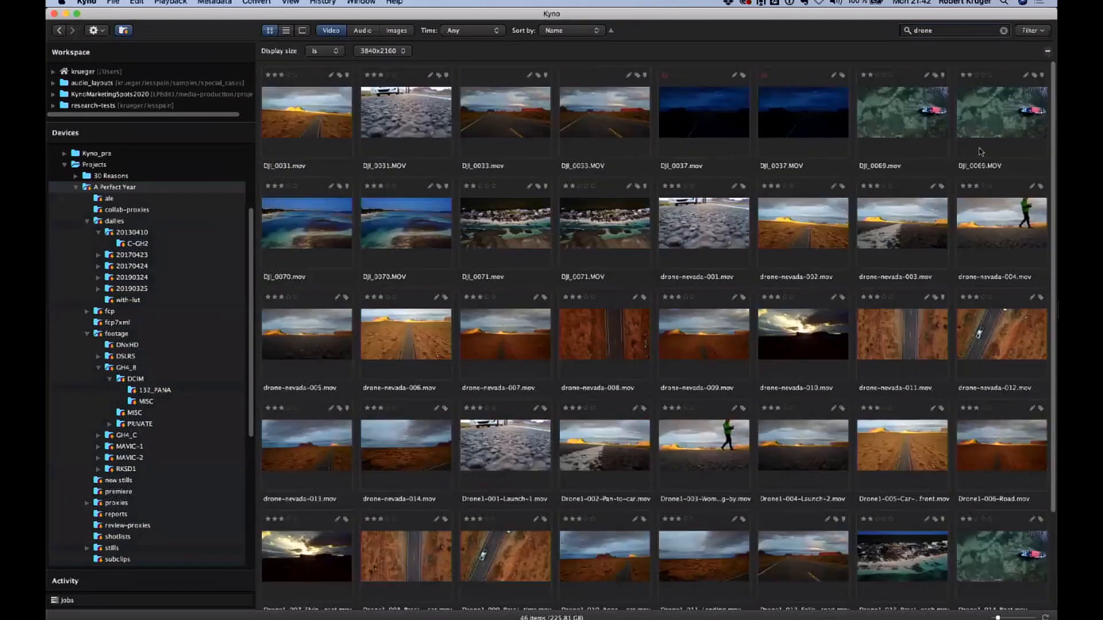
left_click(1045, 32)
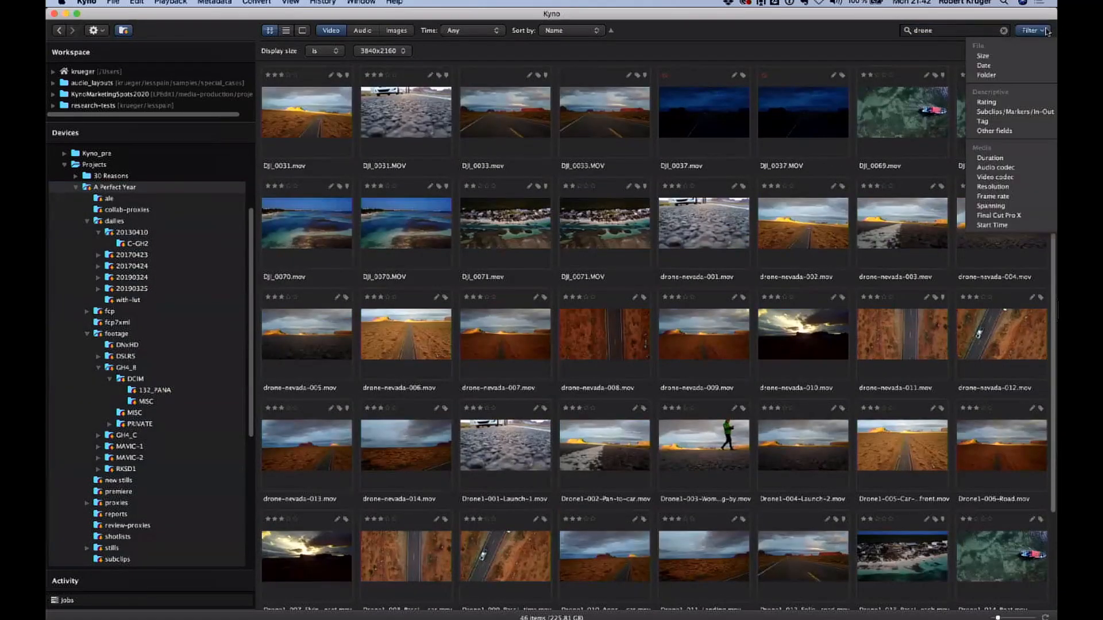
left_click(986, 103)
left_click(378, 72)
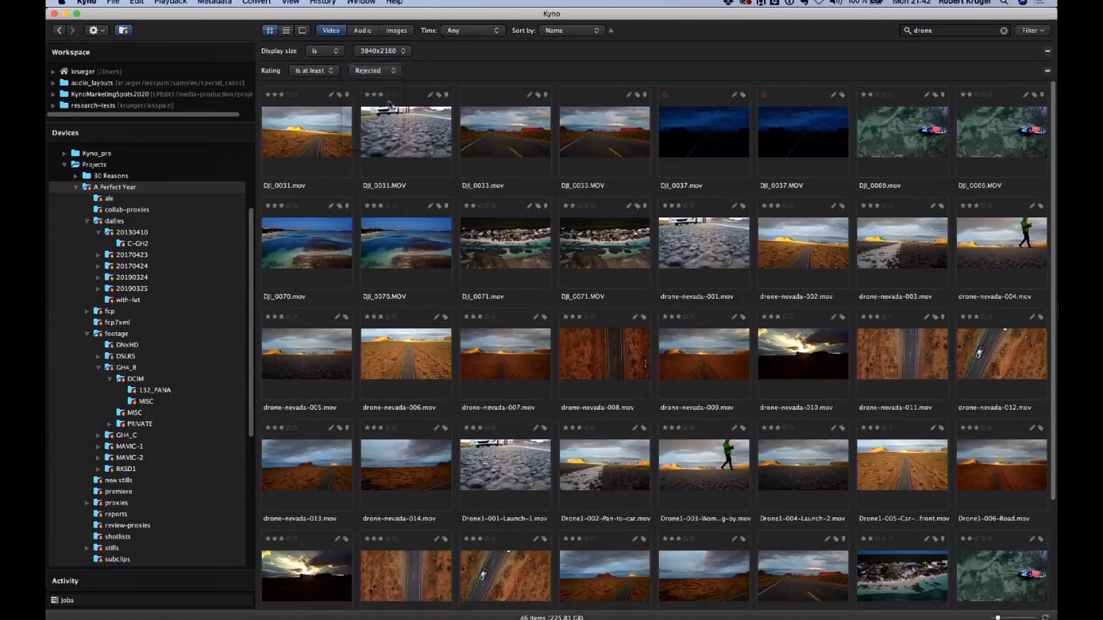
left_click(390, 104)
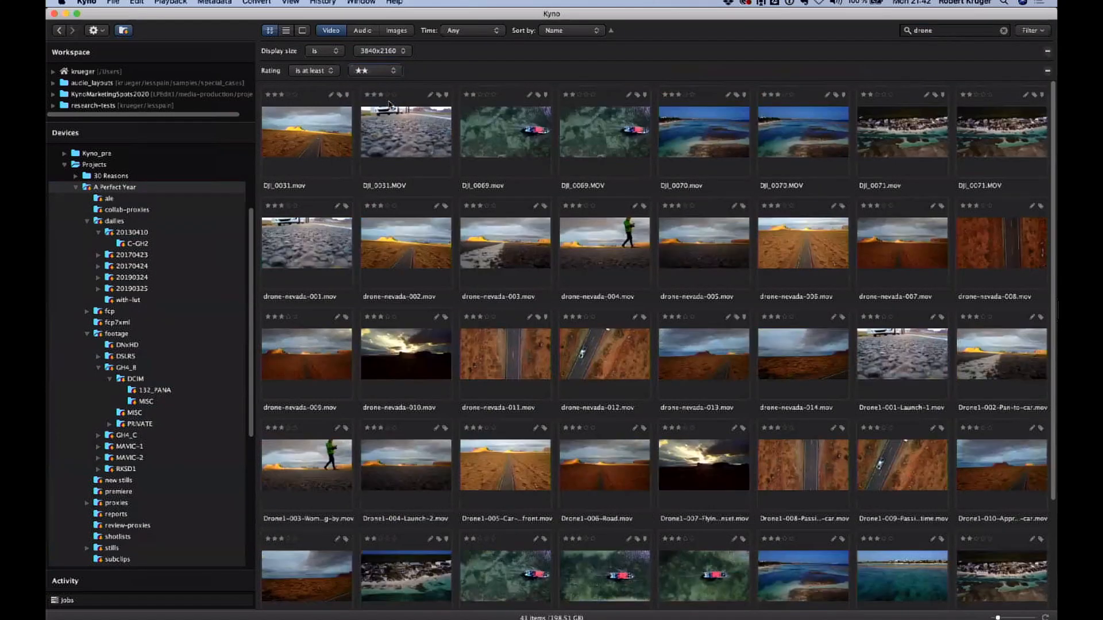
Add a tag filter for clips tagged as Sports and bring up the list of tags again.
left_click(1033, 31)
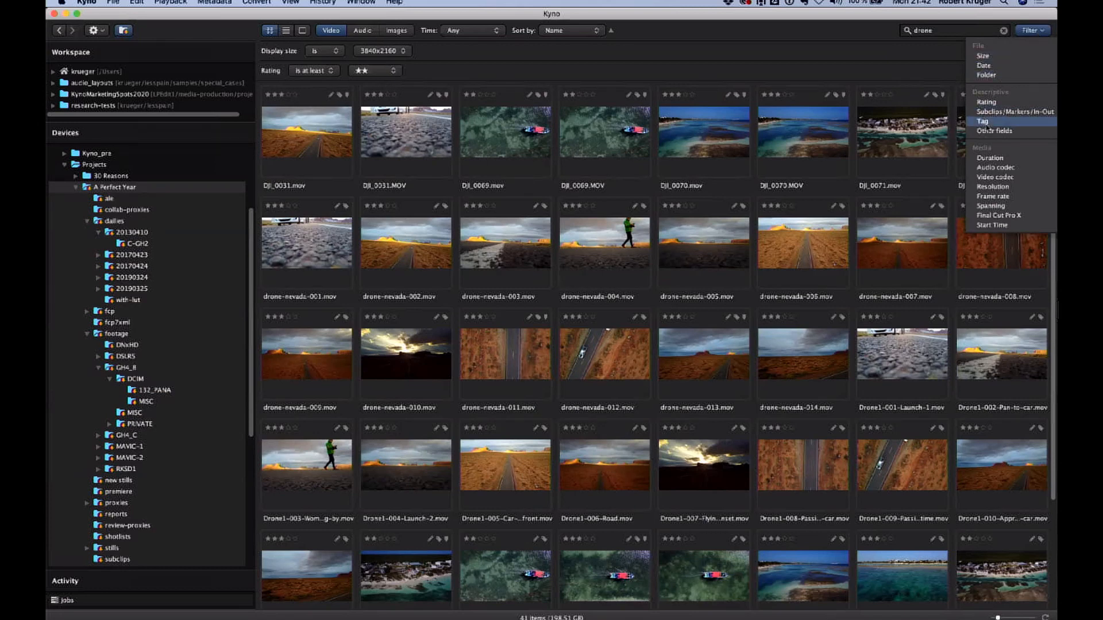
left_click(984, 123)
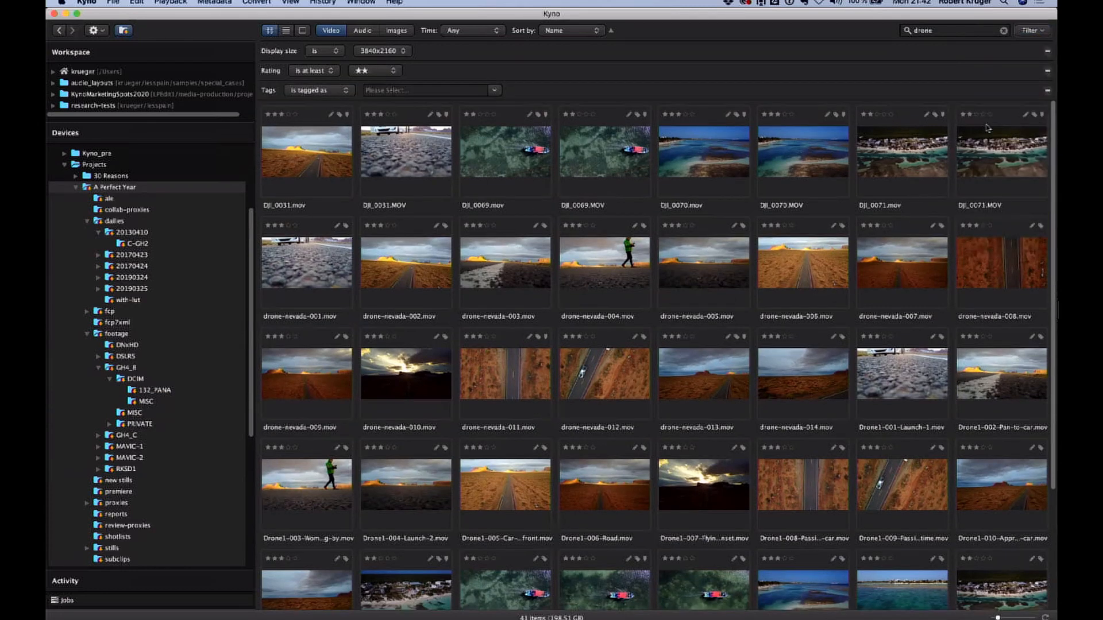
left_click(492, 92)
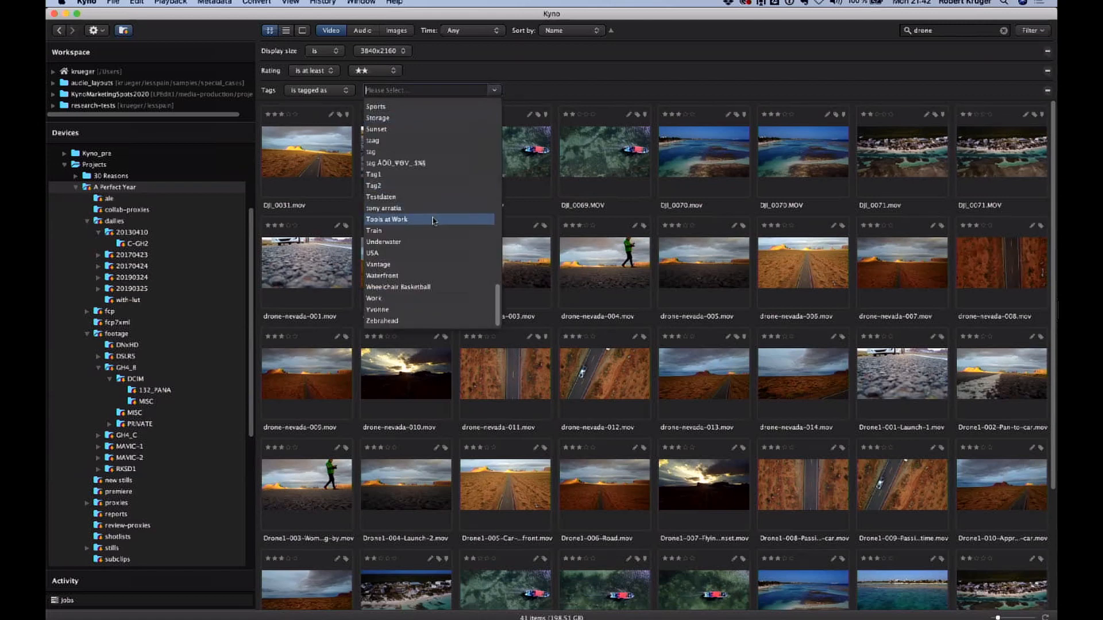
left_click(400, 107)
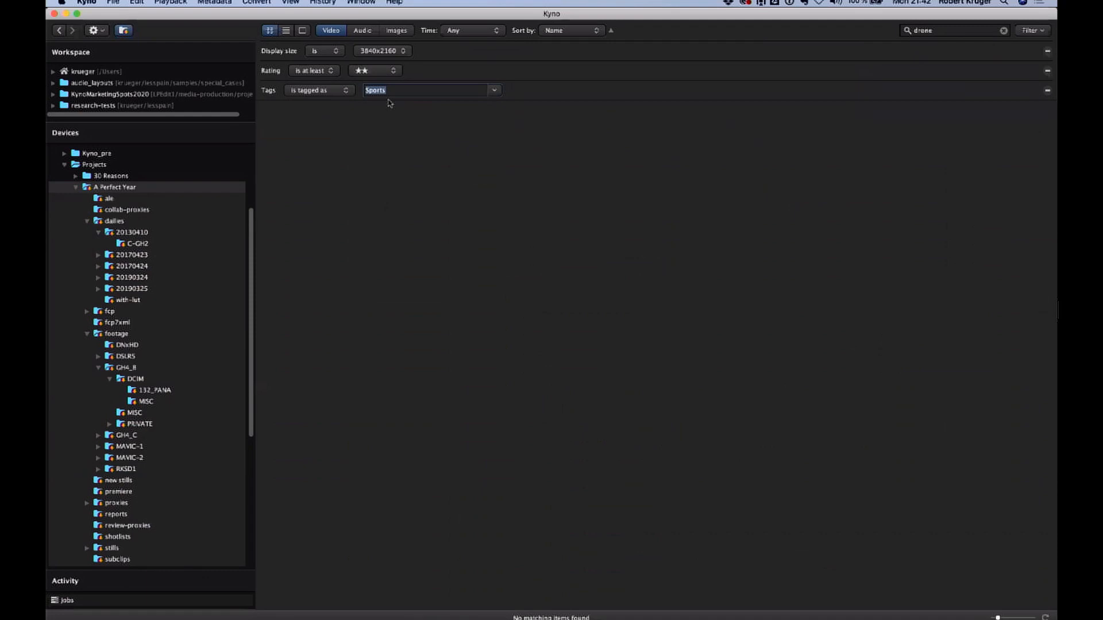
left_click(494, 91)
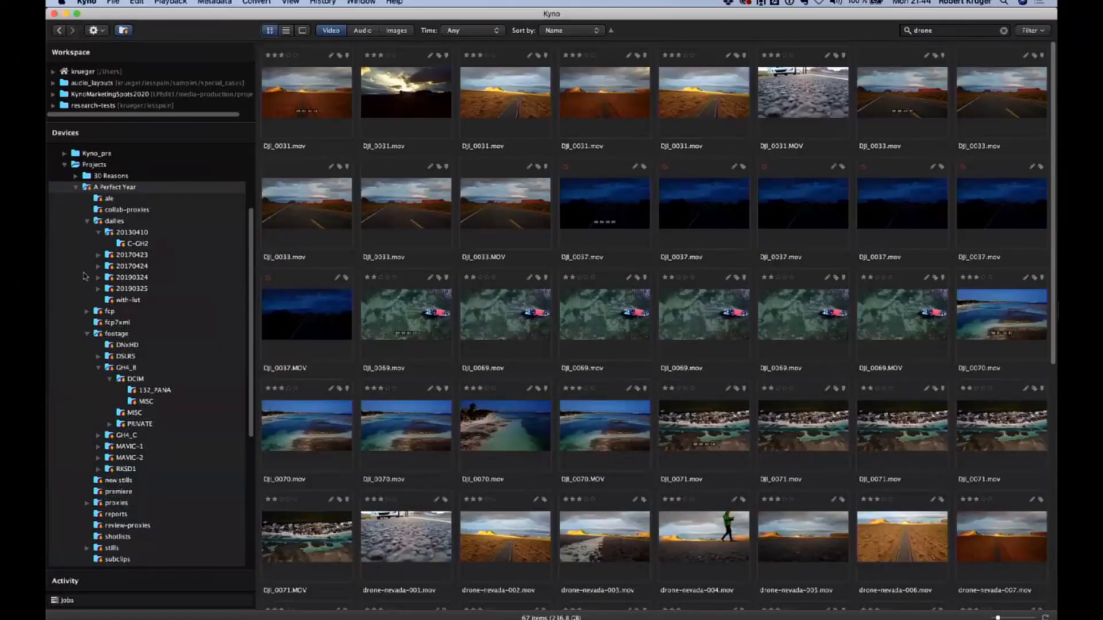
Open the first clip of the footage folder, DJI_0031.mov, in the detail view and scrub ahead to about 00:04:50.
left_click(126, 336)
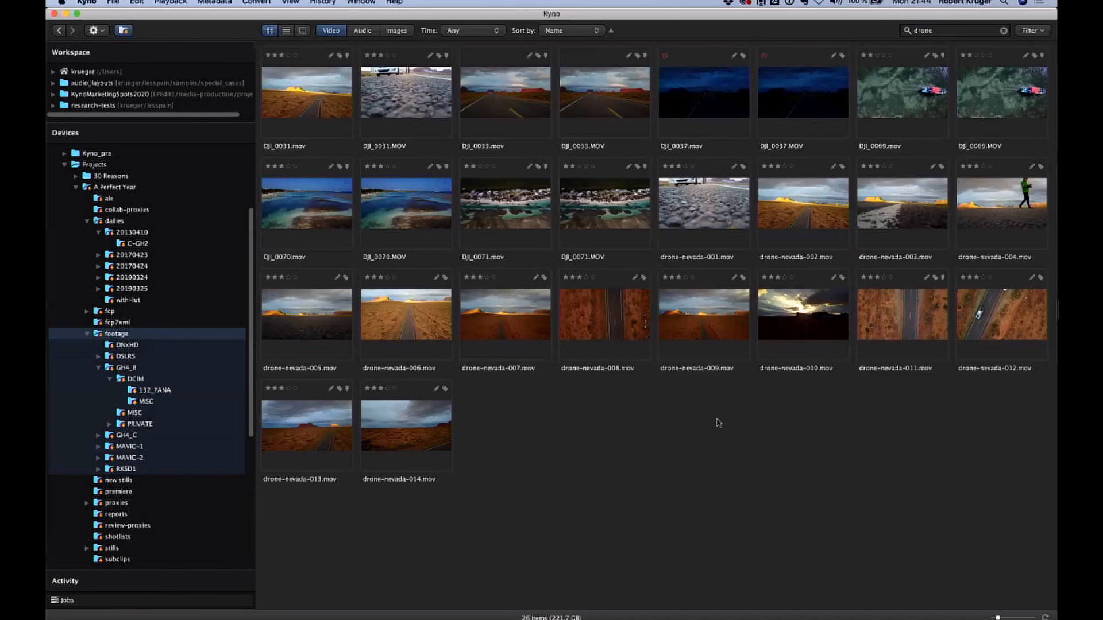
left_click(309, 102)
double_click(309, 102)
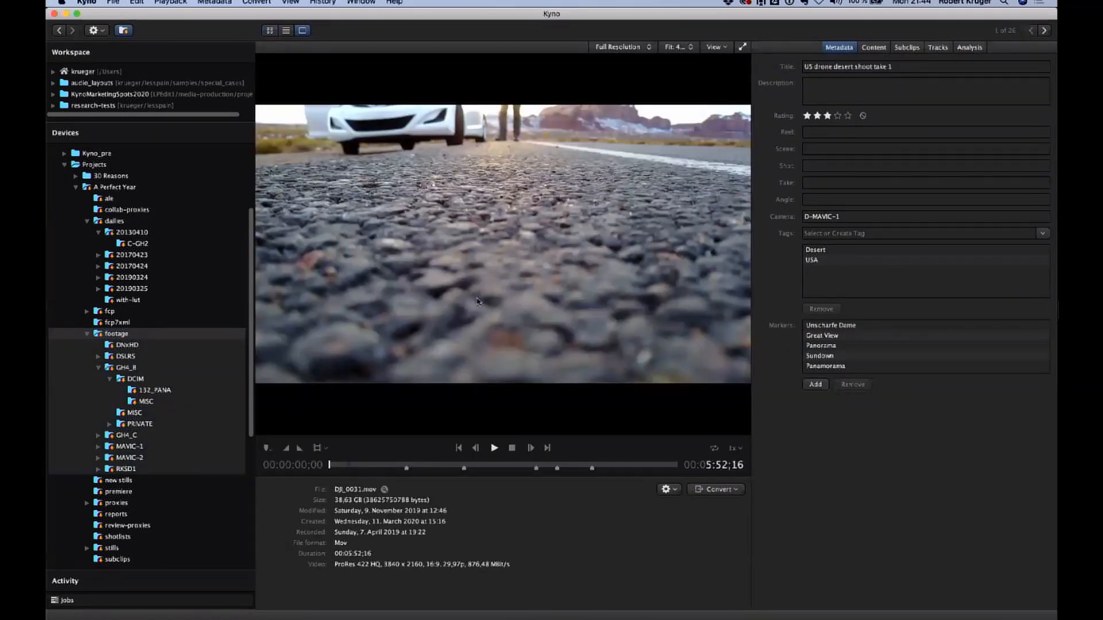
left_click_drag(345, 465, 639, 463)
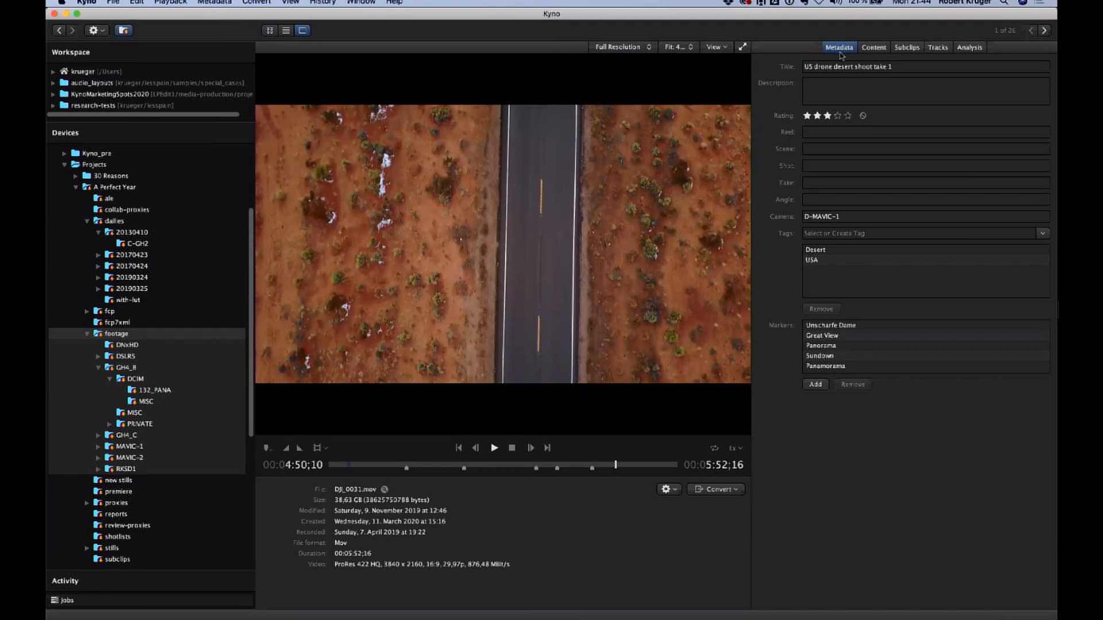
Examine the metadata of DJI_0031.mov and step through the next three clips to DJI_0033.MOV.
left_click(926, 68)
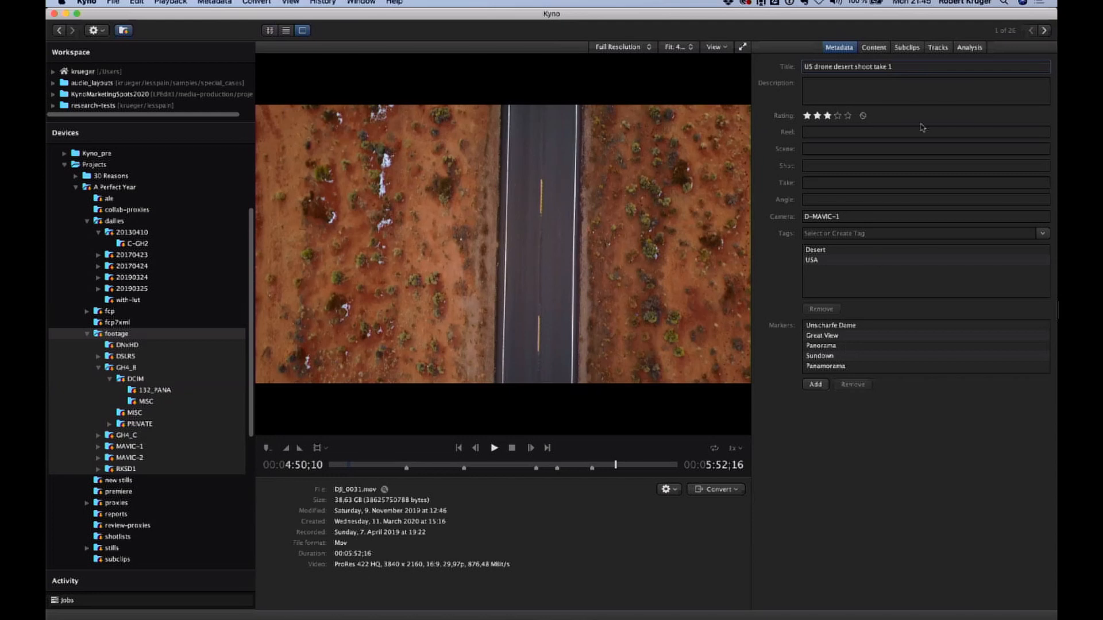
left_click(772, 70)
key("Down")
key("Down")
key("Down")
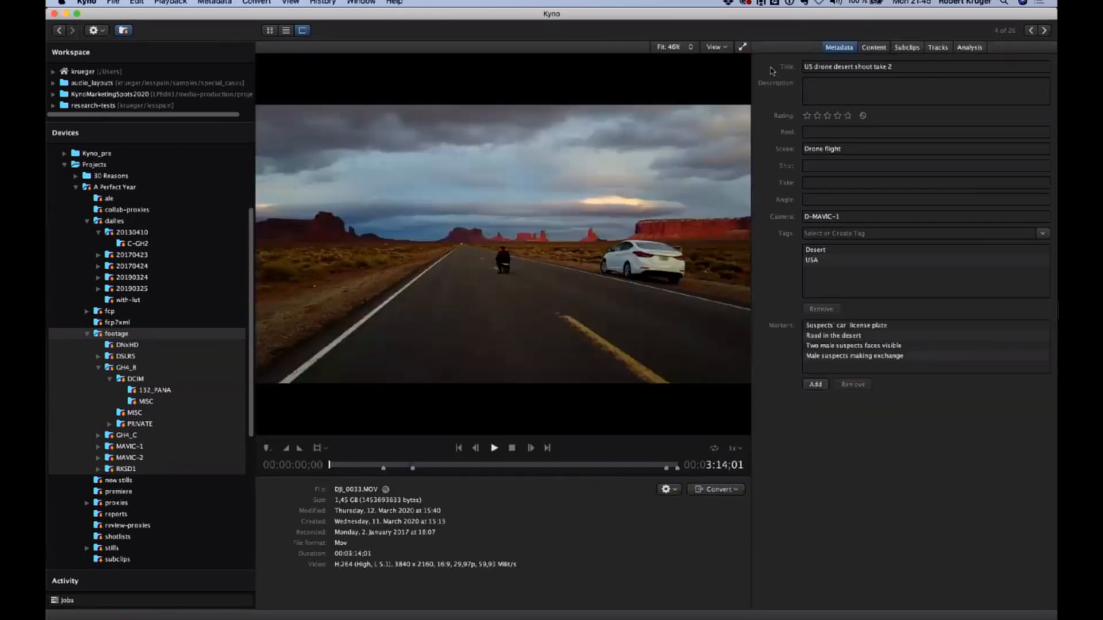
Return to the thumbnail grid and select the first four clips, DJI_0031.mov through DJI_0033.MOV.
left_click(271, 32)
left_click(324, 104)
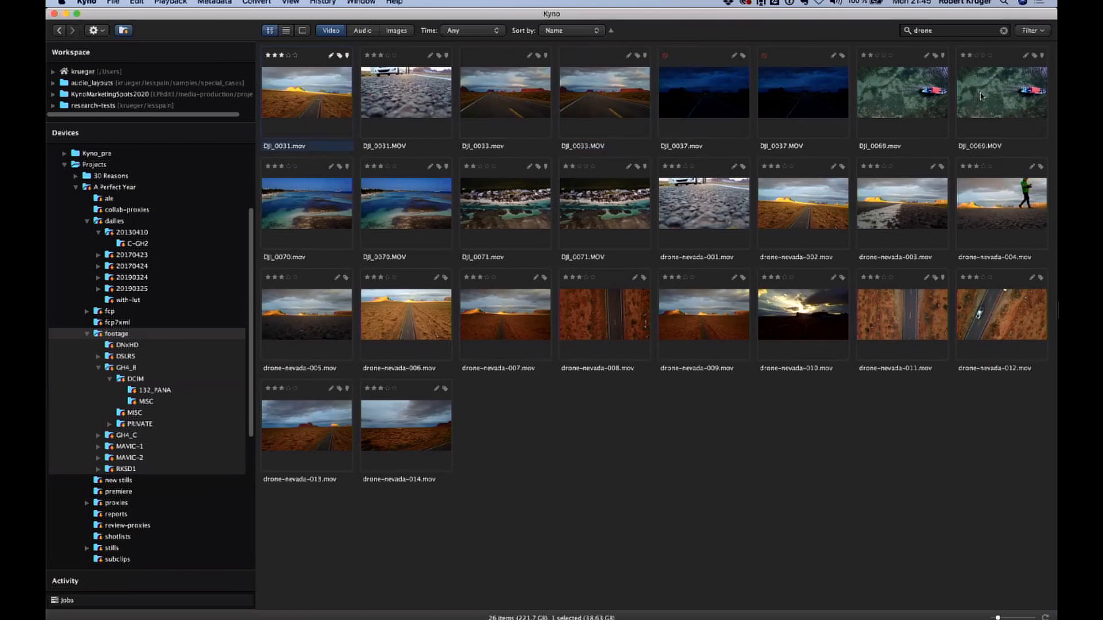
left_click(596, 109, "shift")
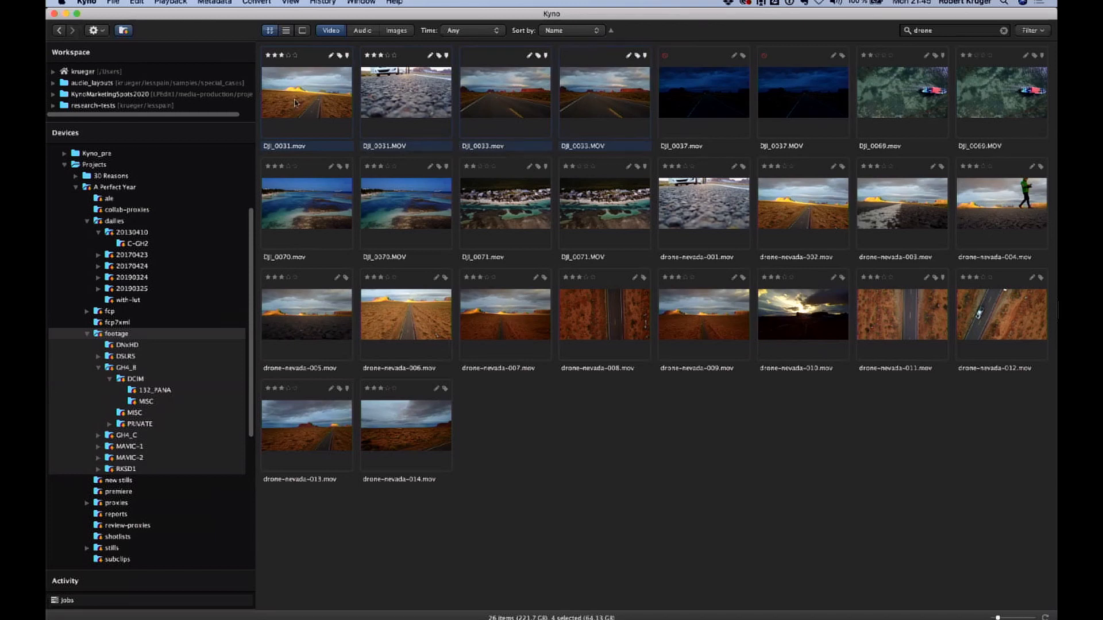
Check the Edit Multiple Items and tagging dialogs for the four selected clips, leaving both without changes.
key("super+e")
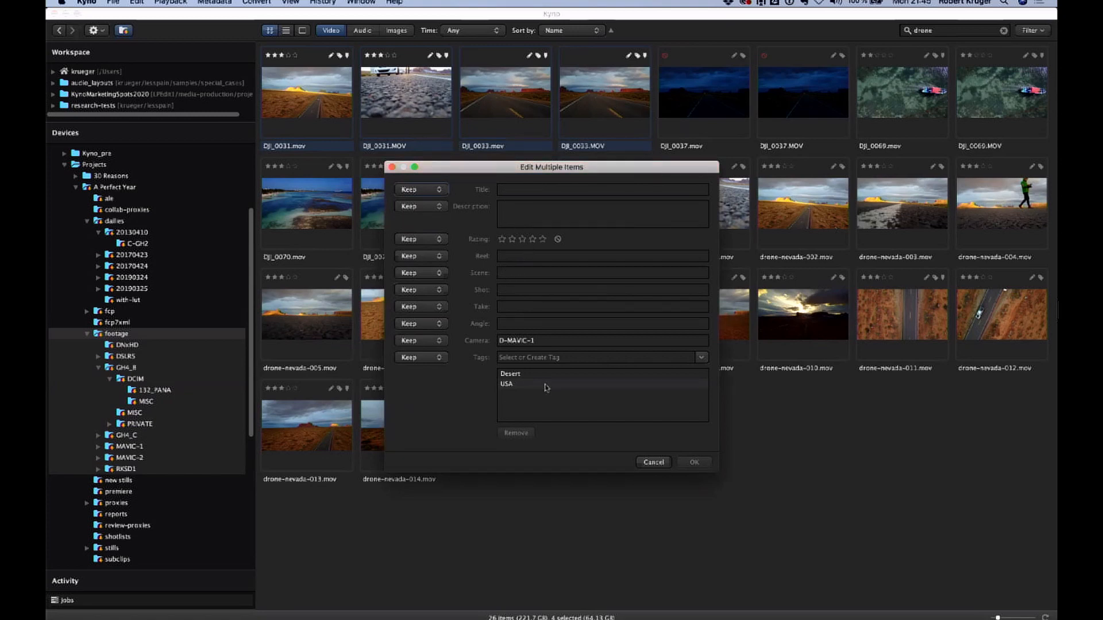
left_click(654, 463)
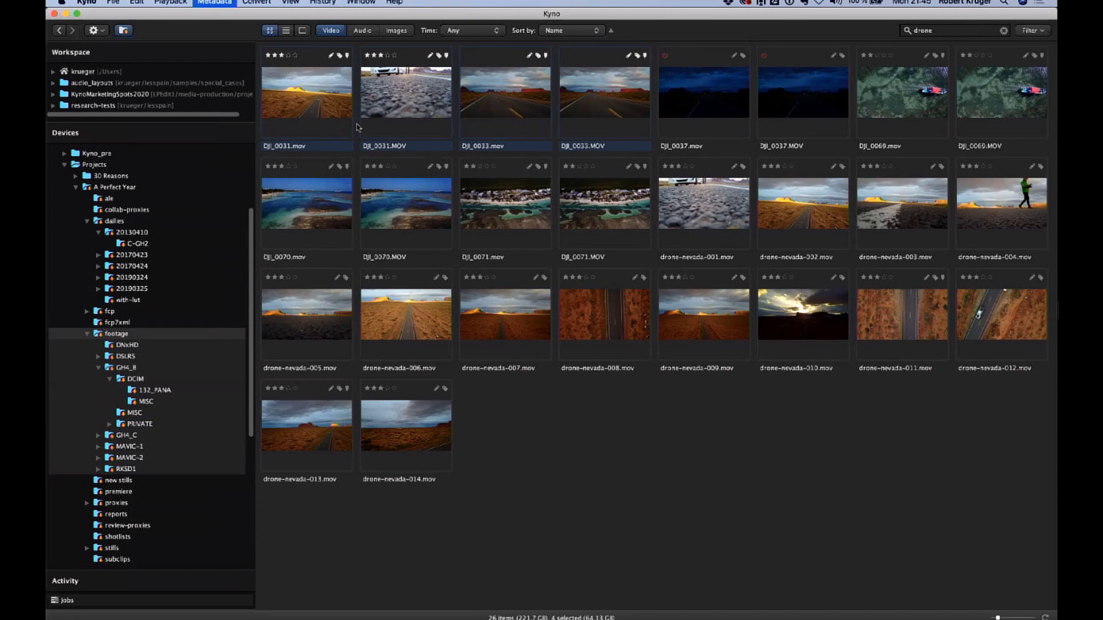
key("super+t")
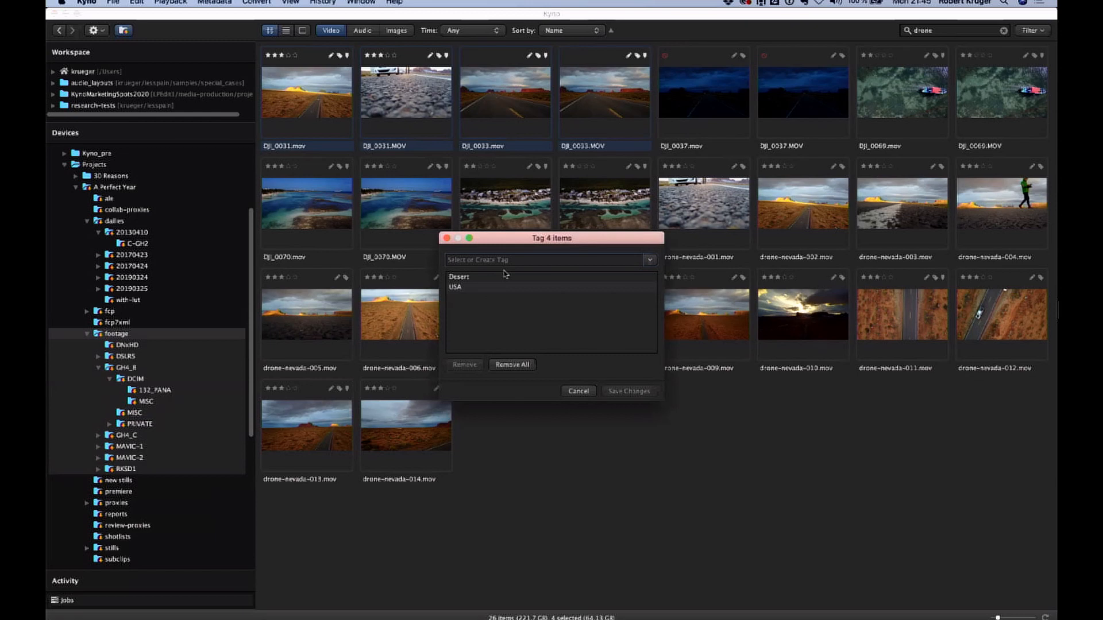
left_click(580, 393)
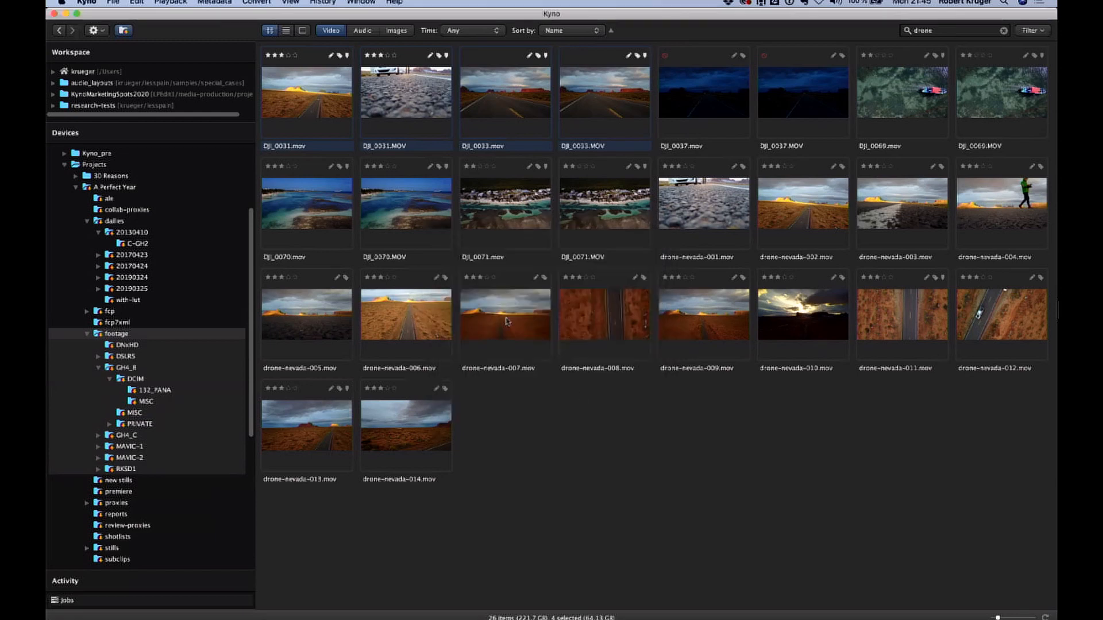
Rate the four selected clips with two stars.
right_click(293, 98)
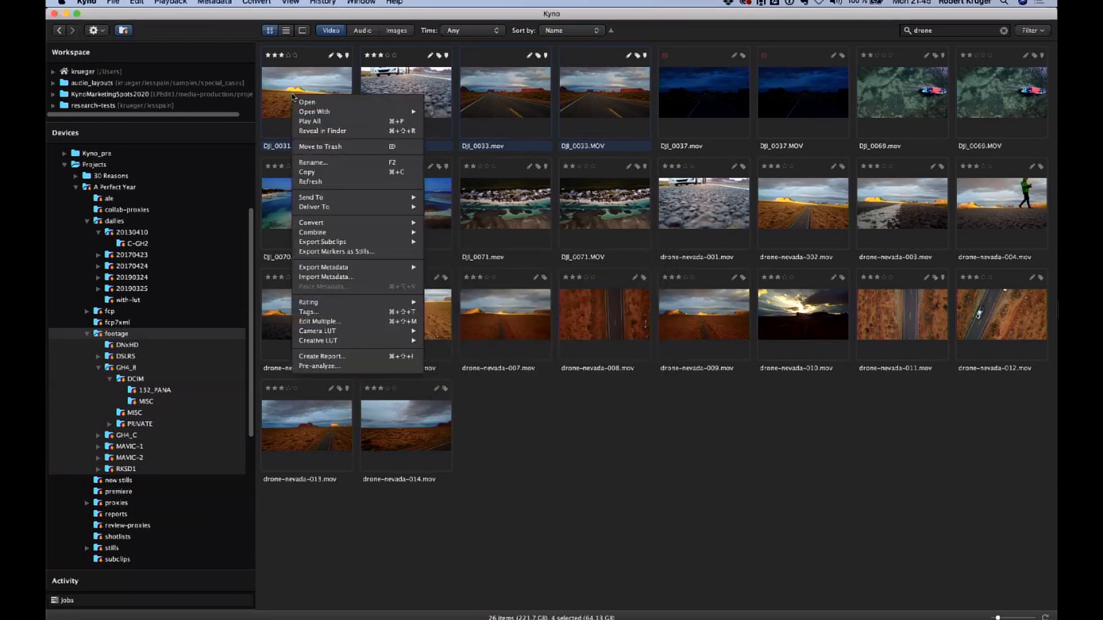
left_click(595, 99)
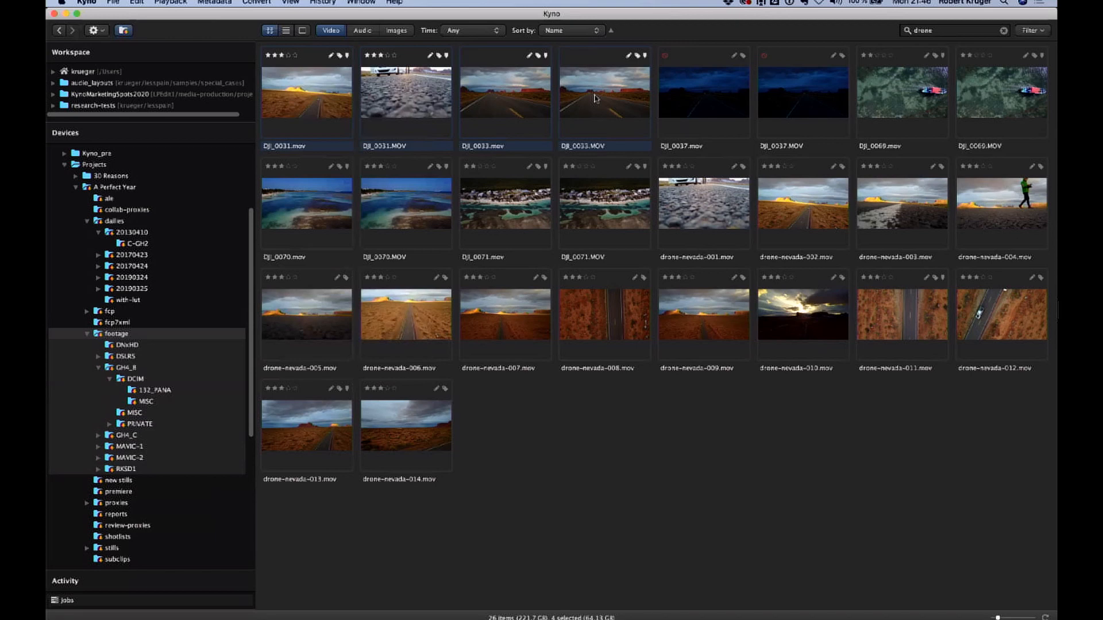
key("2")
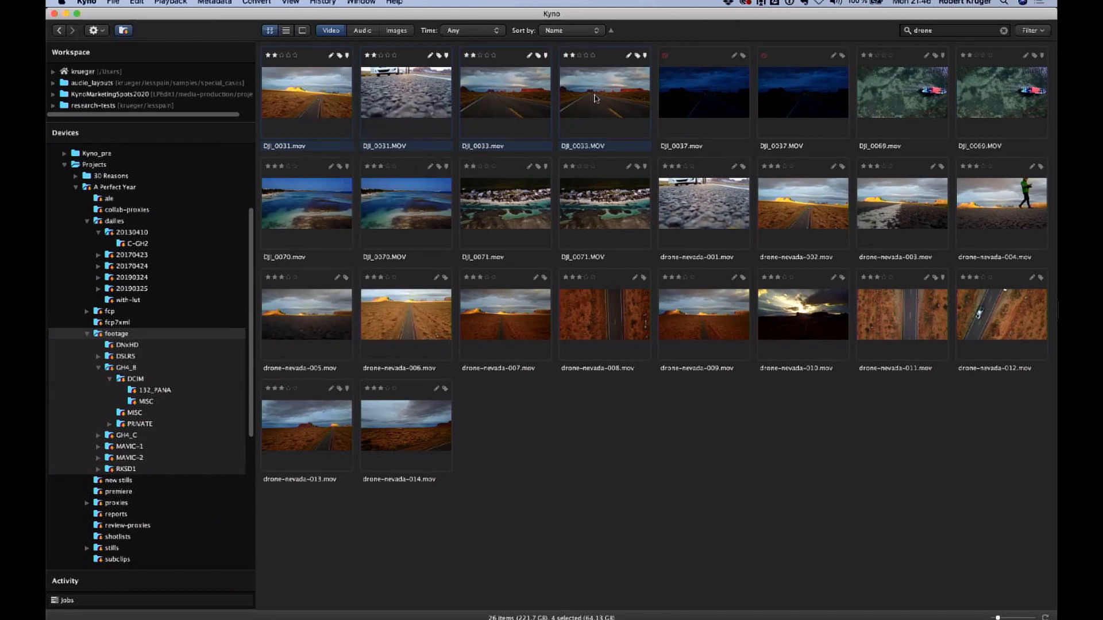
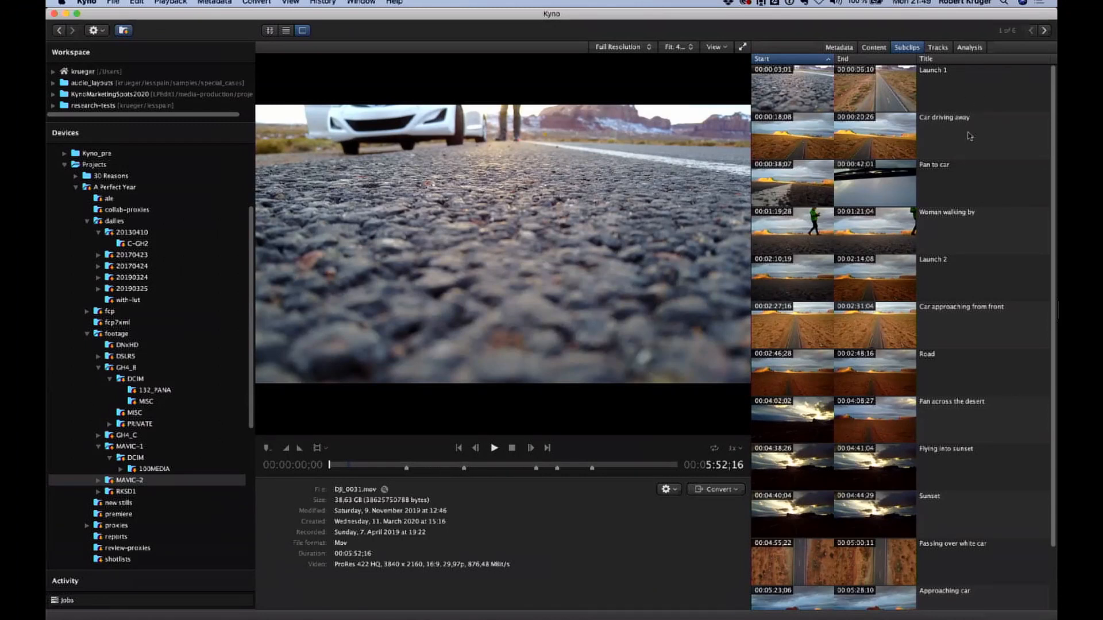
View the Road and Passing over white car subclips of DJI_0031.mov and select the Launch 2 subclip.
double_click(934, 371)
left_click(958, 551)
double_click(958, 552)
scroll(953, 549, "down", 2)
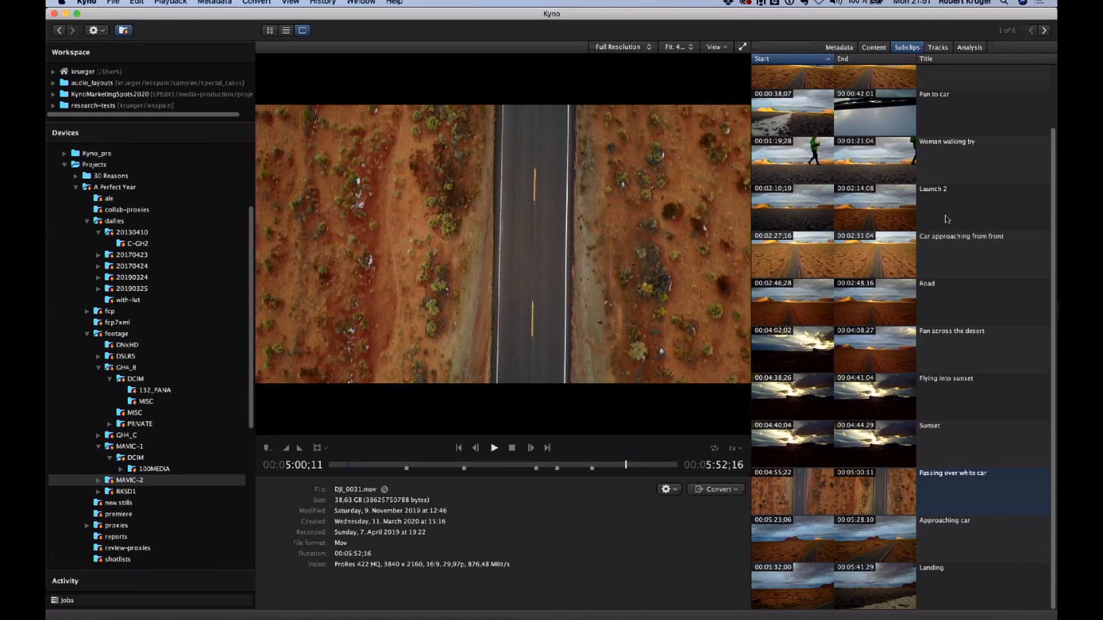
left_click(964, 212)
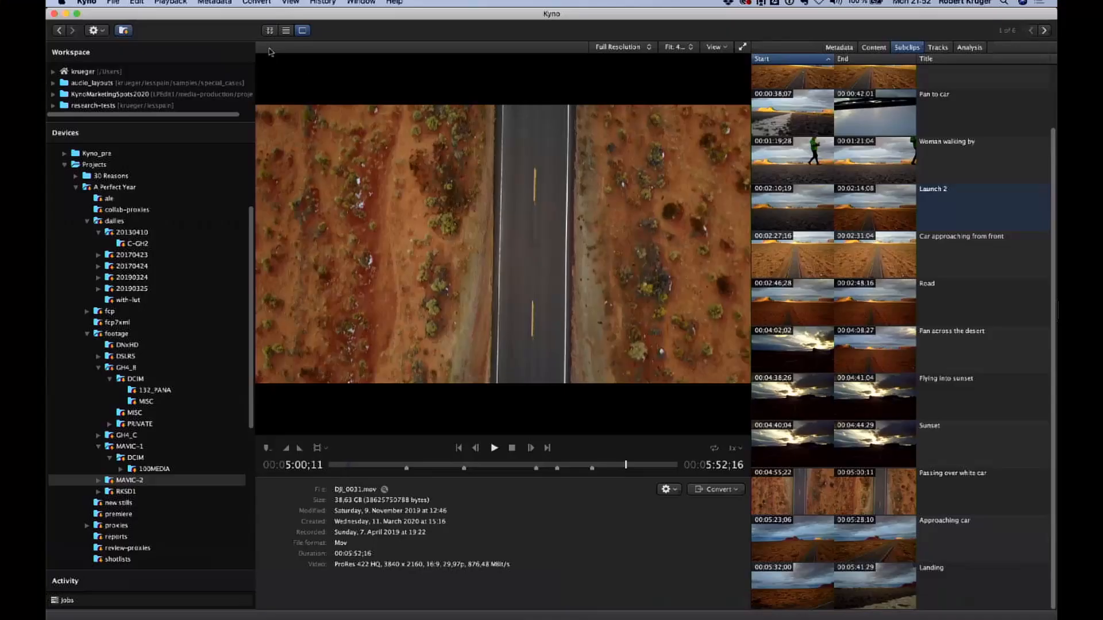
List the MAVIC-2 folder's clips in detail rows, select all of them and start sending them to Adobe Premiere Pro 2020.
left_click(287, 32)
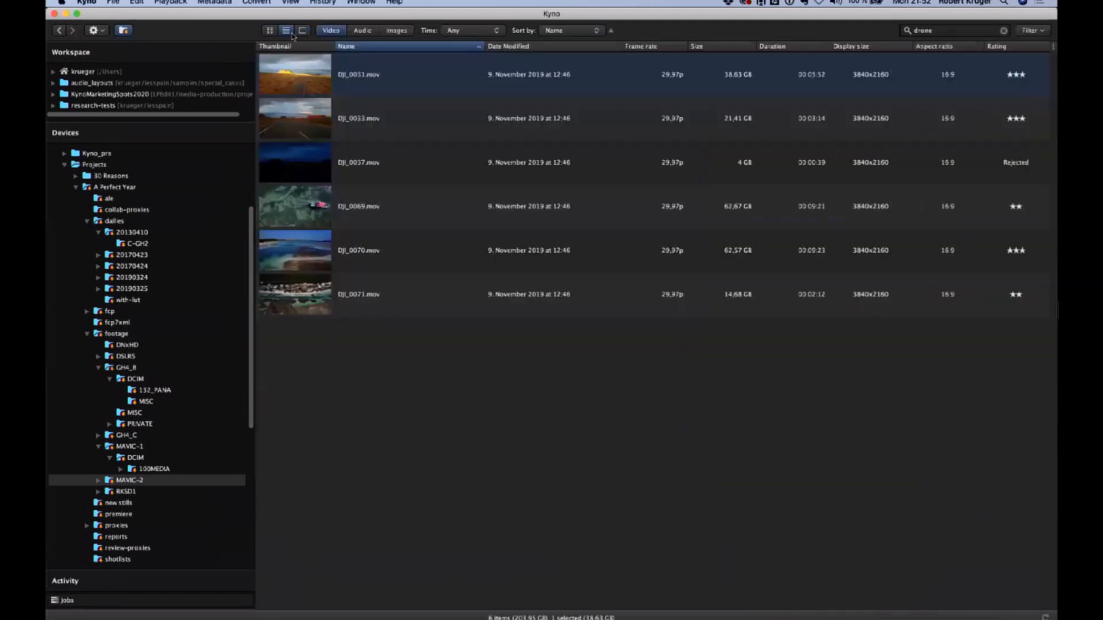
key("super+a")
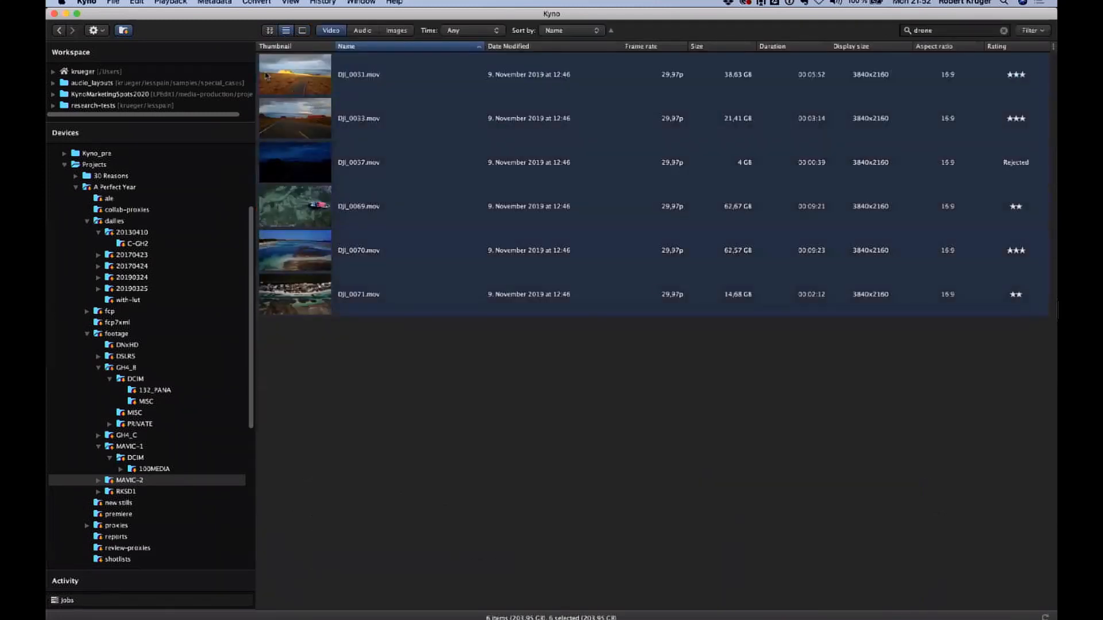
right_click(269, 75)
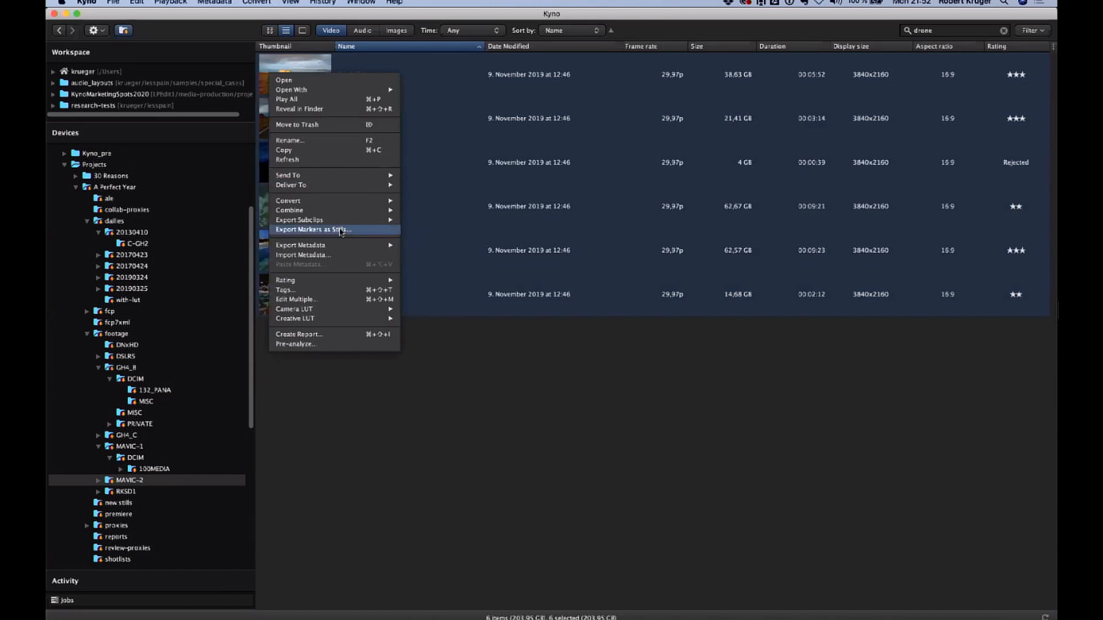
mouse_move(387, 181)
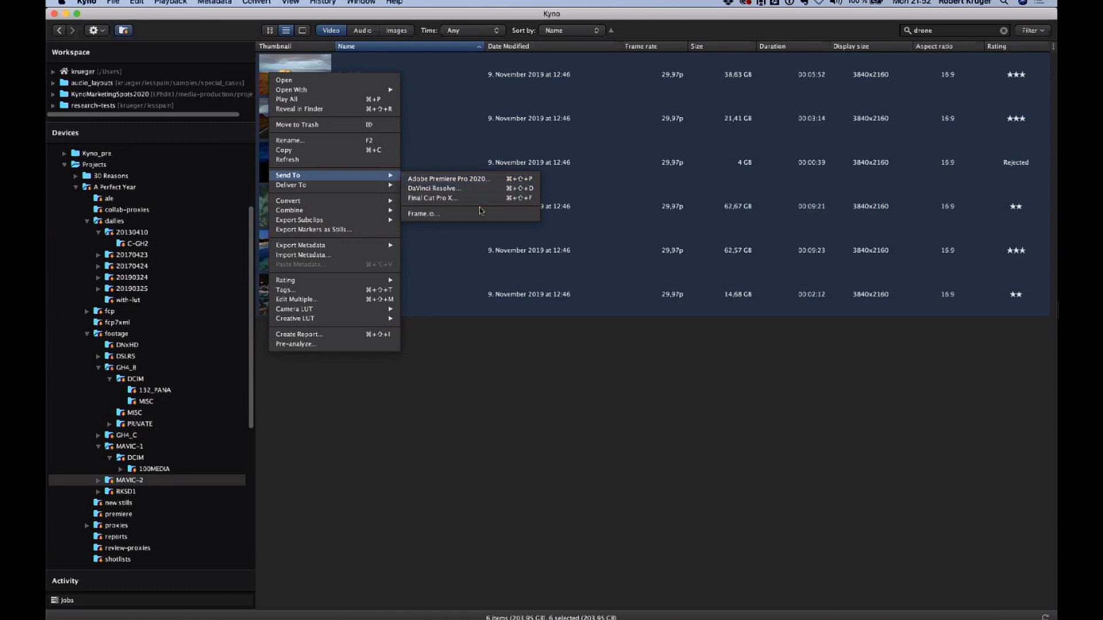
left_click(497, 183)
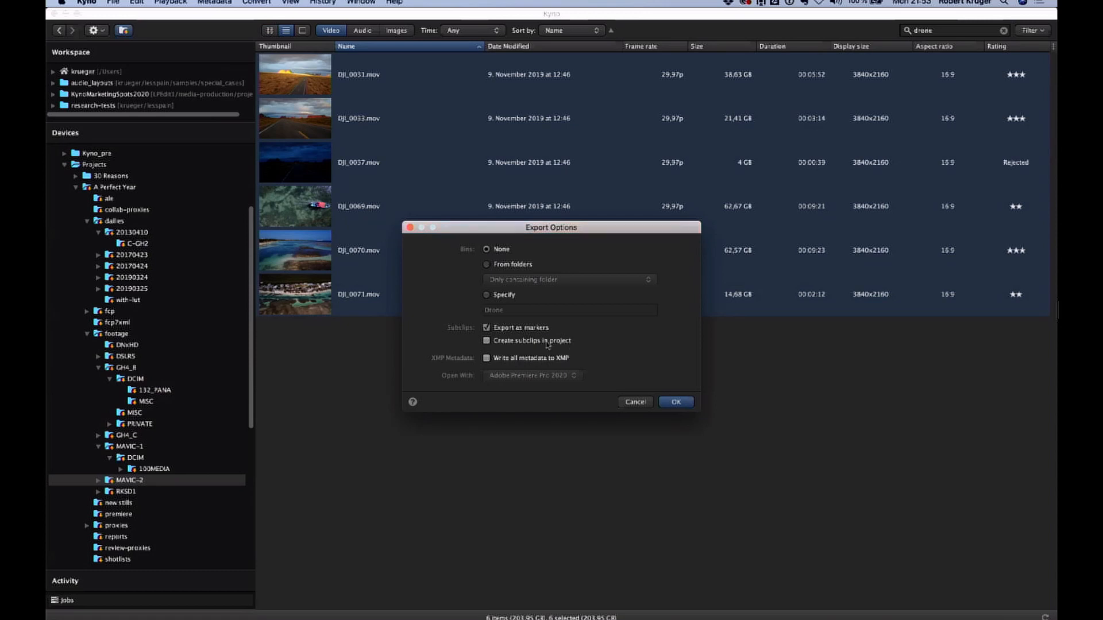
Export the clips with all metadata written to XMP and a specified bin named "Drone Nevada".
left_click(487, 358)
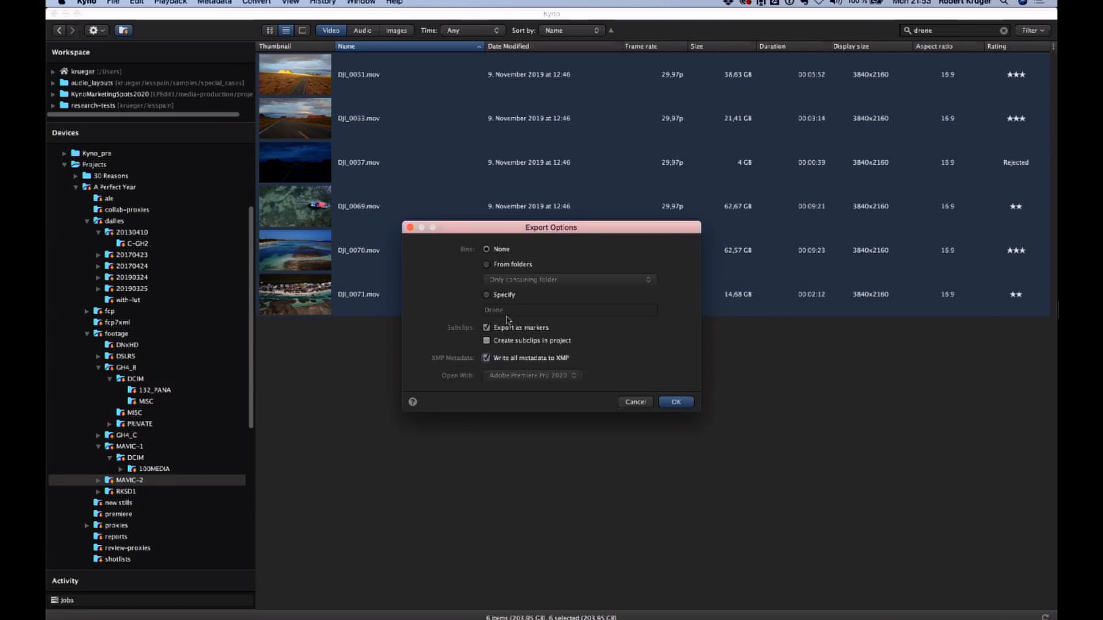
left_click(499, 298)
left_click(520, 311)
type("New")
type("ada")
left_click(684, 402)
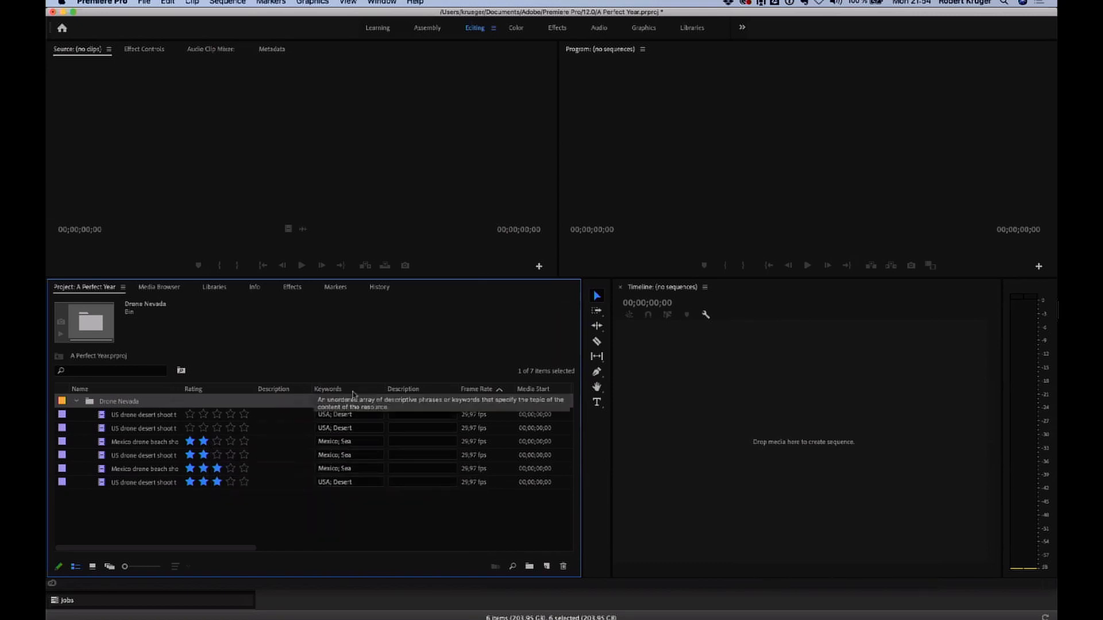
Look up the Rating property in the project's Metadata Display settings by searching for "rating".
right_click(428, 394)
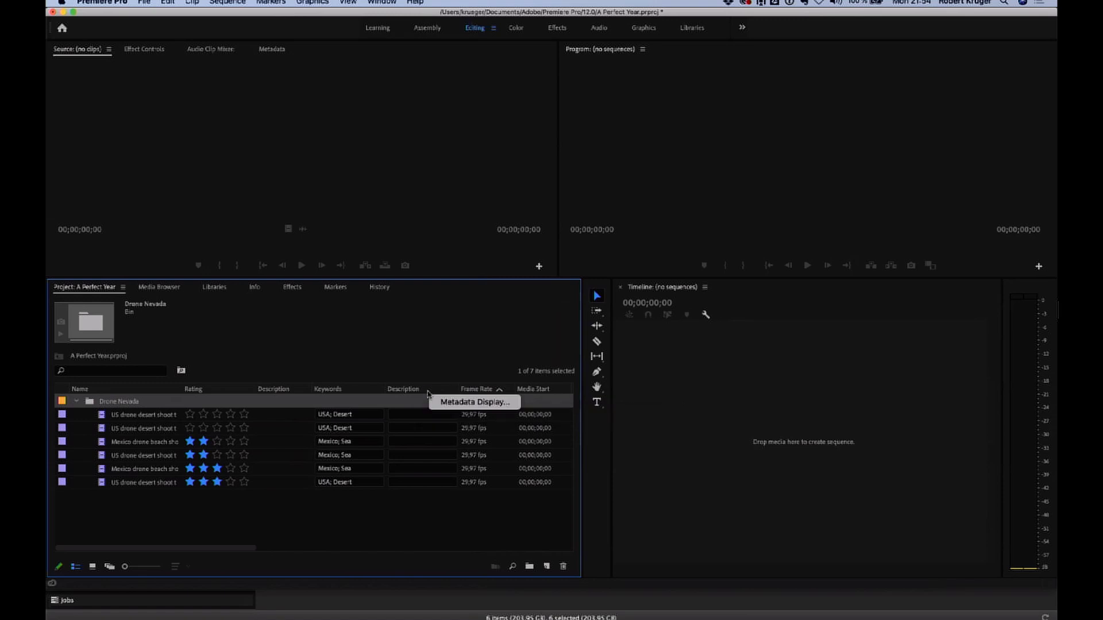
left_click(460, 402)
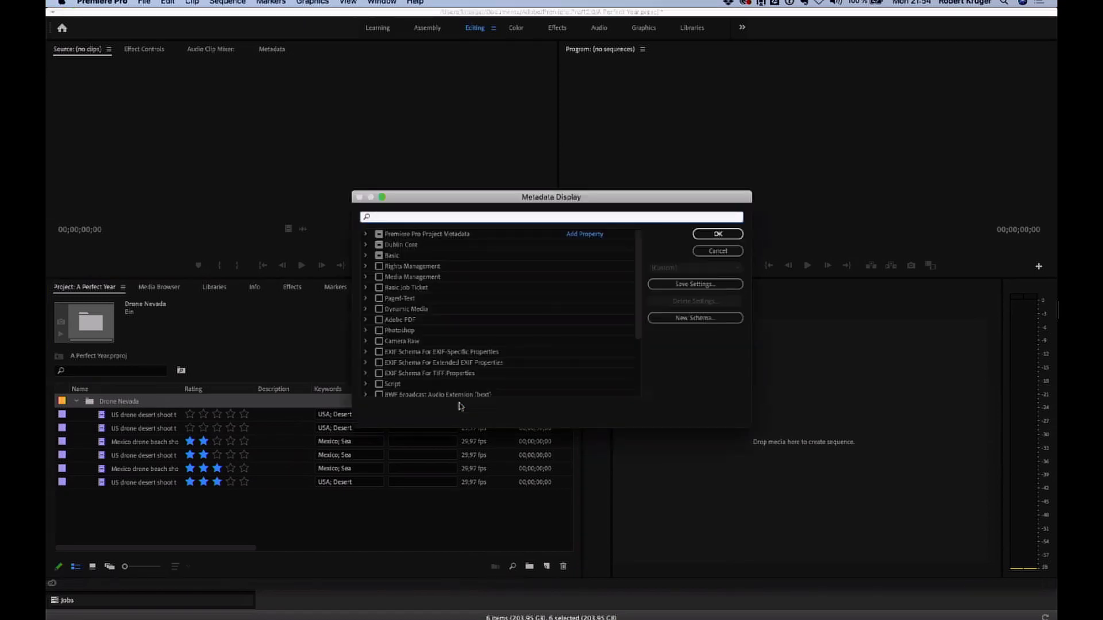
scroll(404, 327, "down", 3)
scroll(404, 327, "up", 3)
left_click(406, 215)
type("rating")
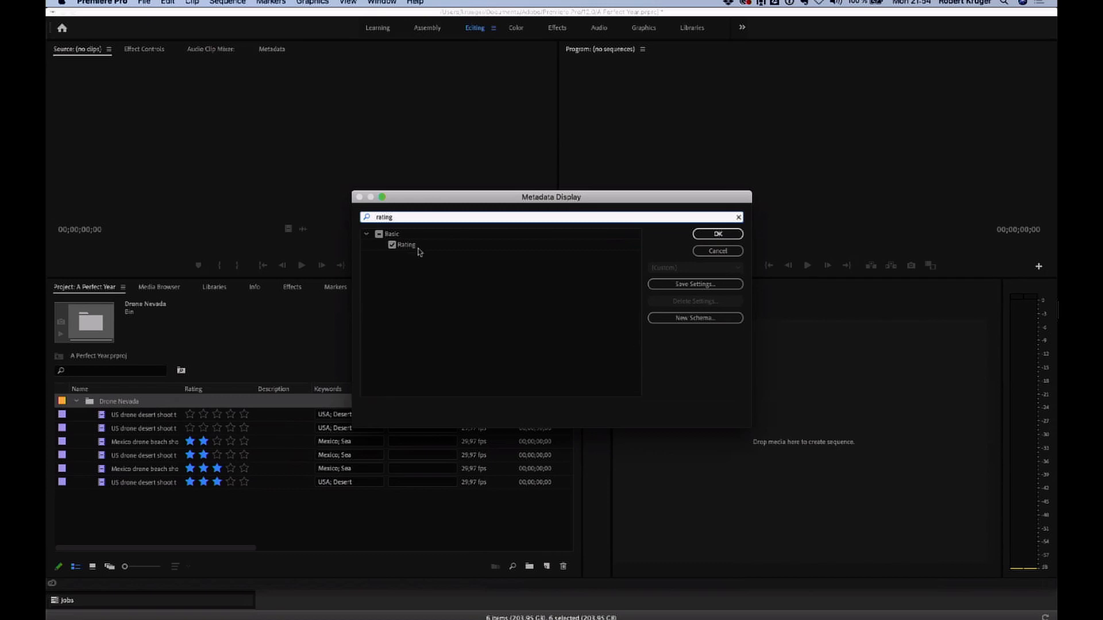
left_click(717, 251)
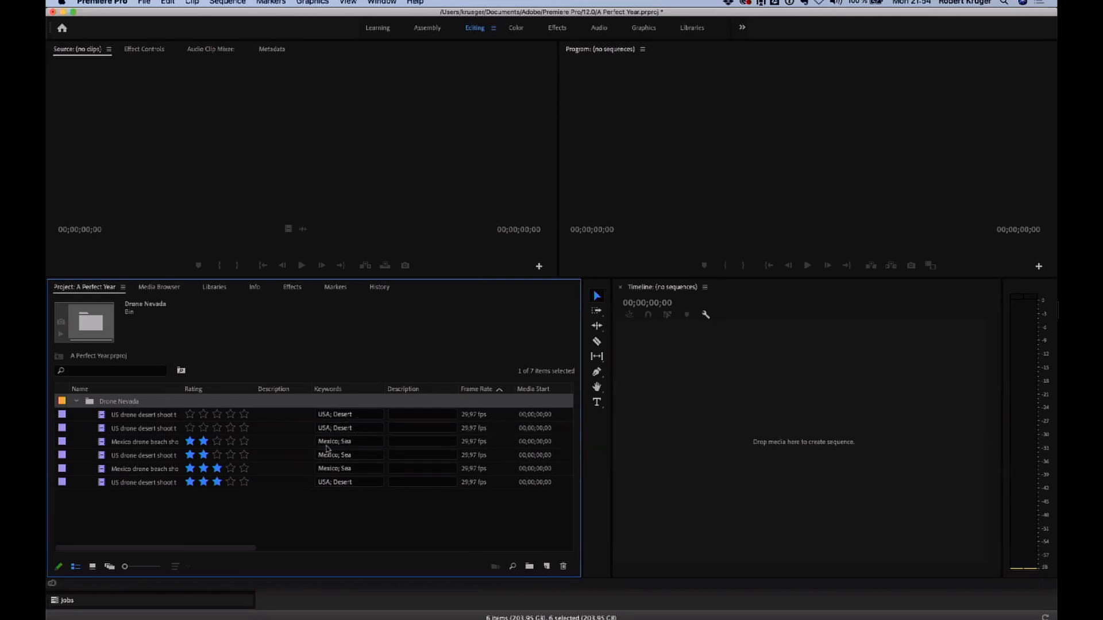
Open the clip "US drone desert shoot take 2" in the source monitor and read its marker comment.
double_click(101, 416)
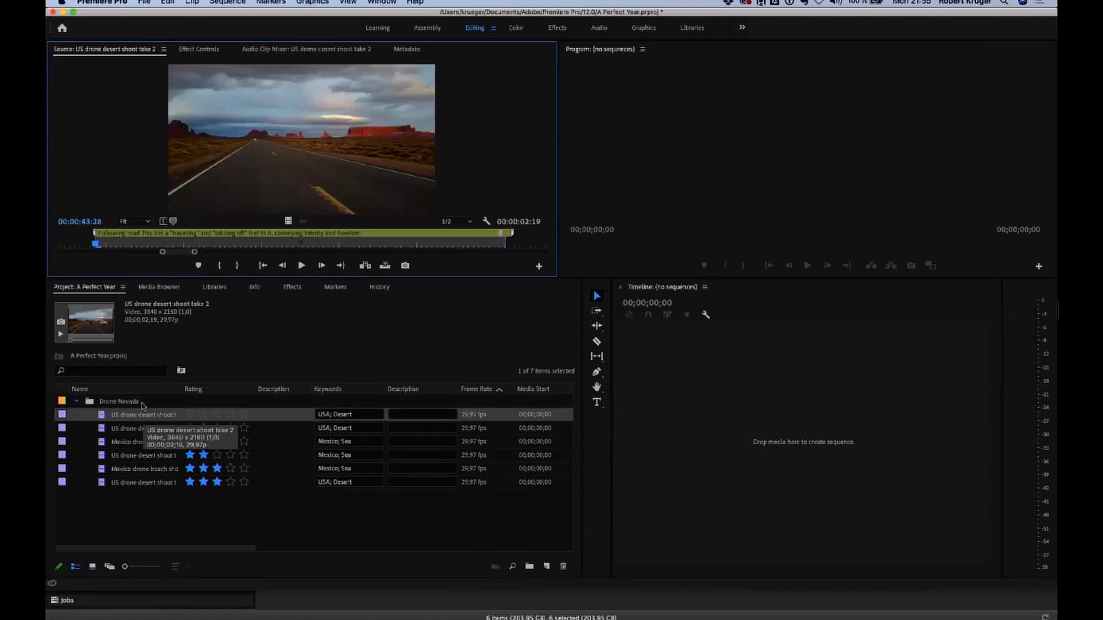
mouse_move(130, 237)
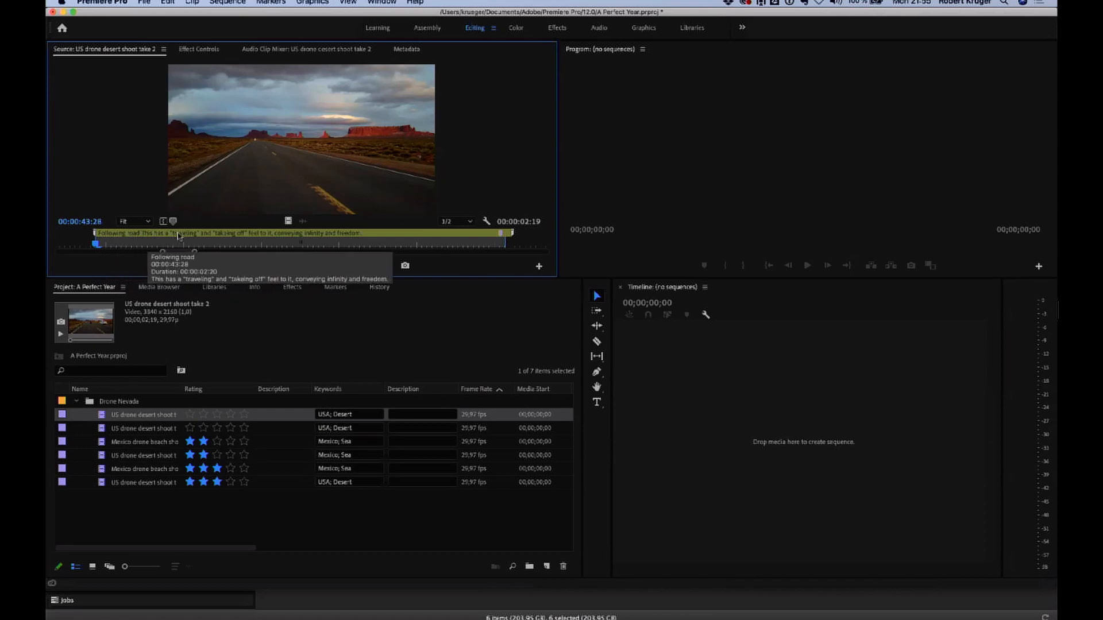
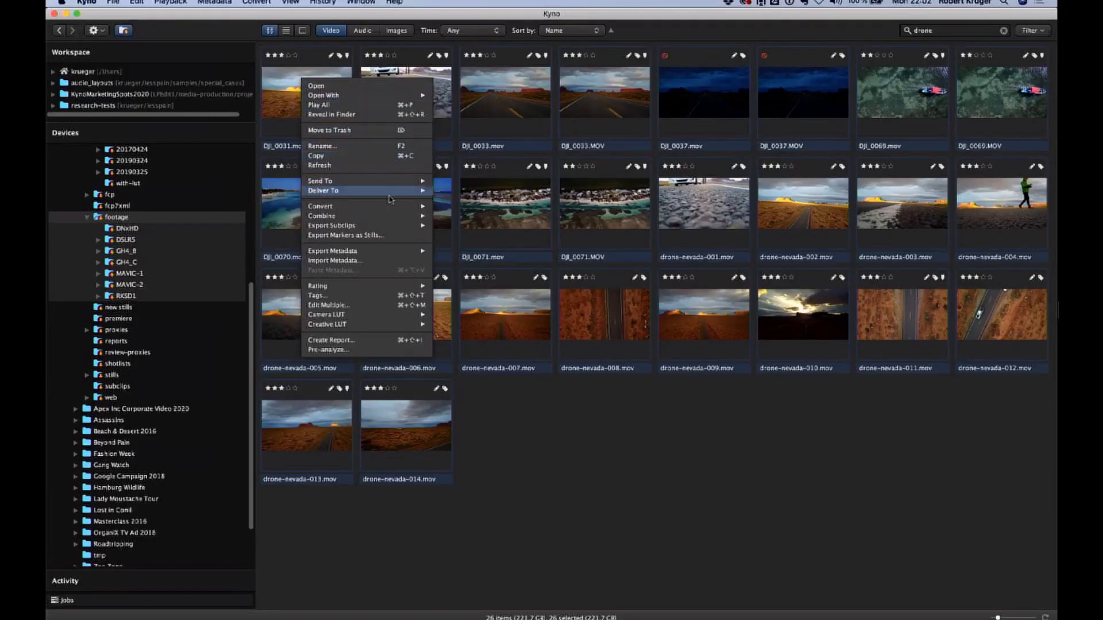
In Kyno, open the conversion settings for the selected drone clips with the ProRes 422 preset.
mouse_move(408, 210)
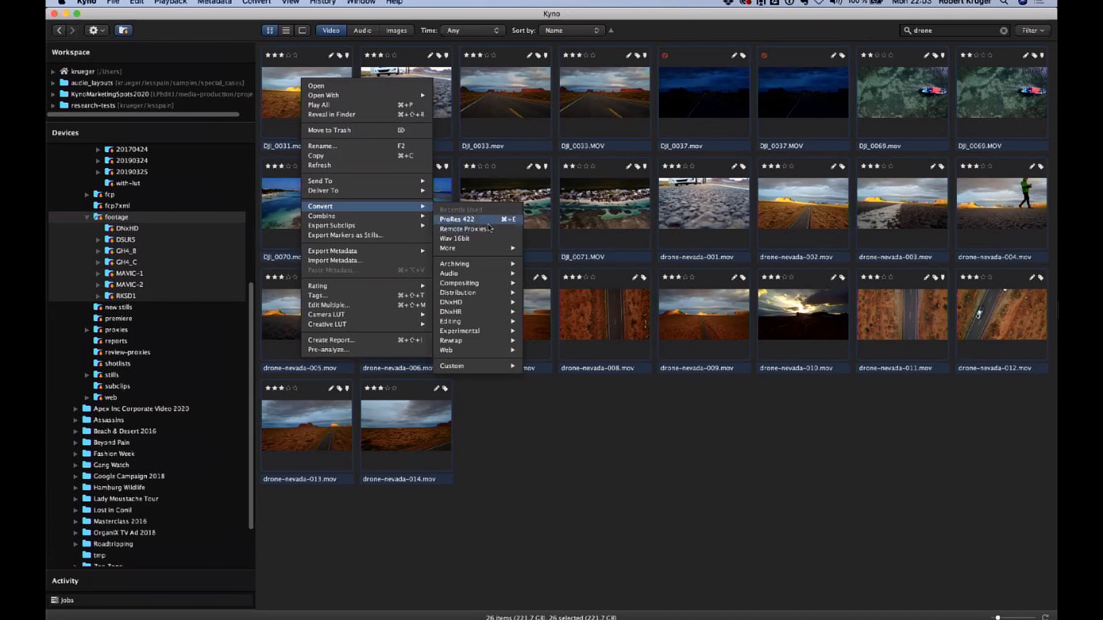
mouse_move(492, 249)
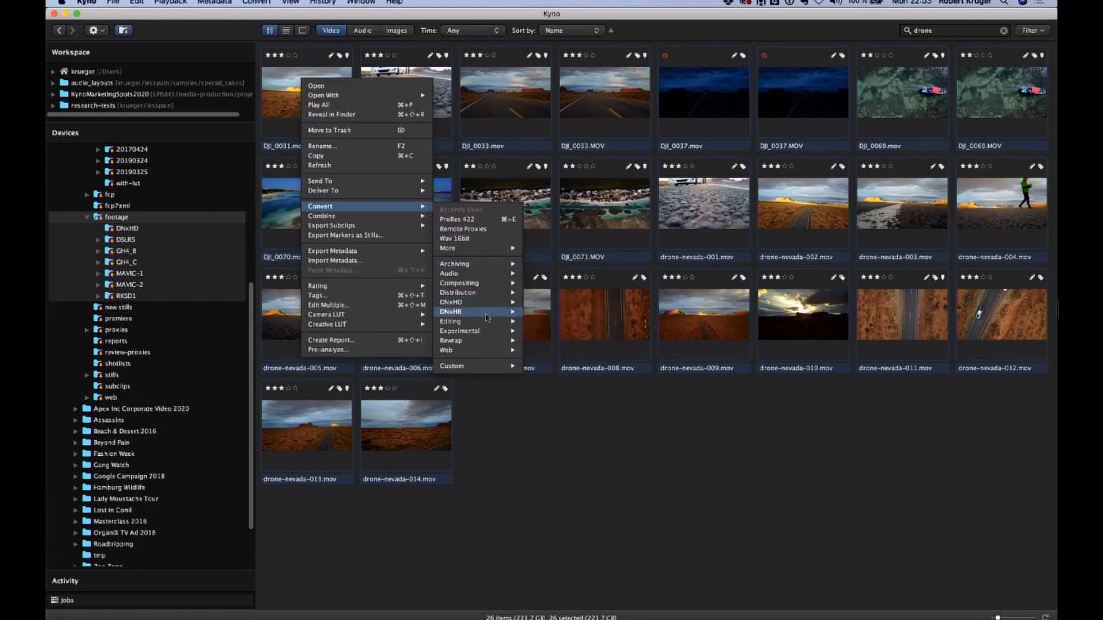
mouse_move(487, 323)
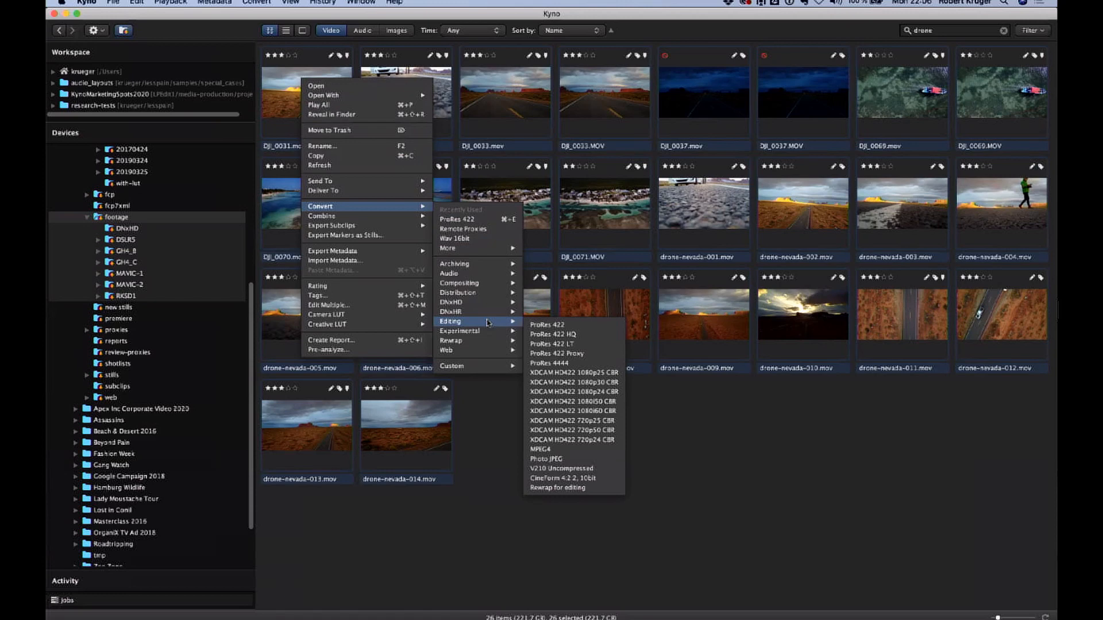
mouse_move(482, 346)
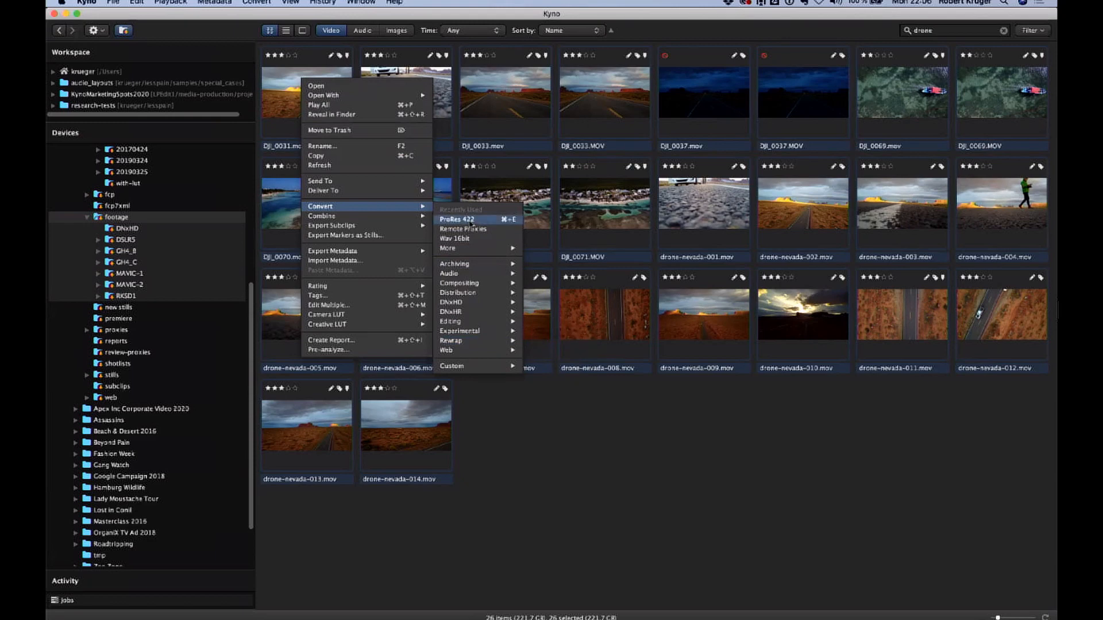
left_click(471, 222)
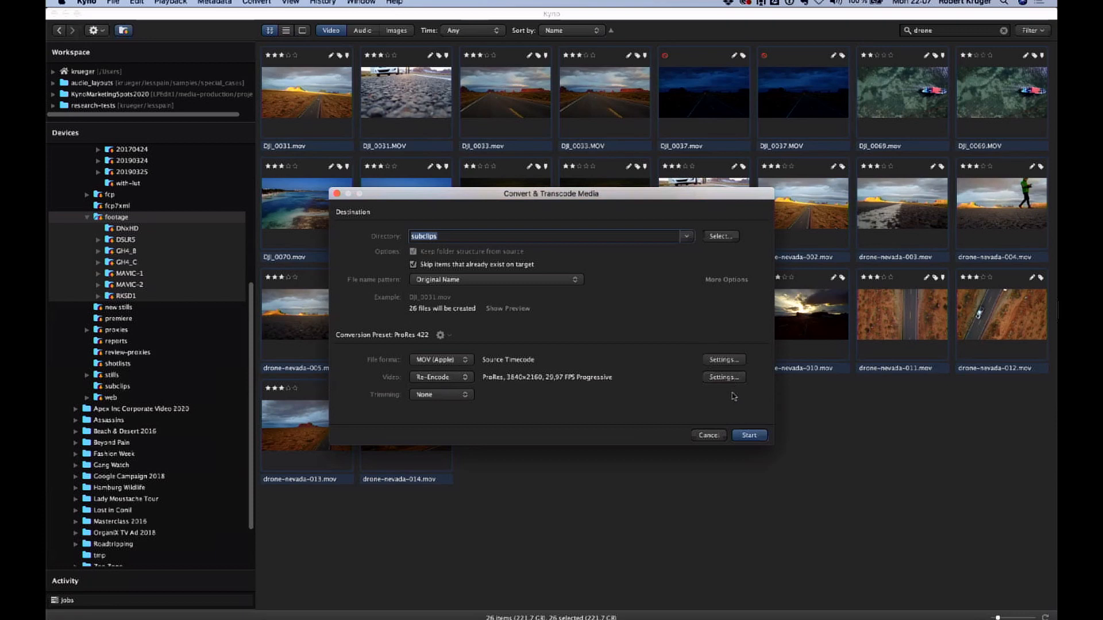
Examine the LUT, filter and overlay options in the conversion's video settings.
left_click(723, 377)
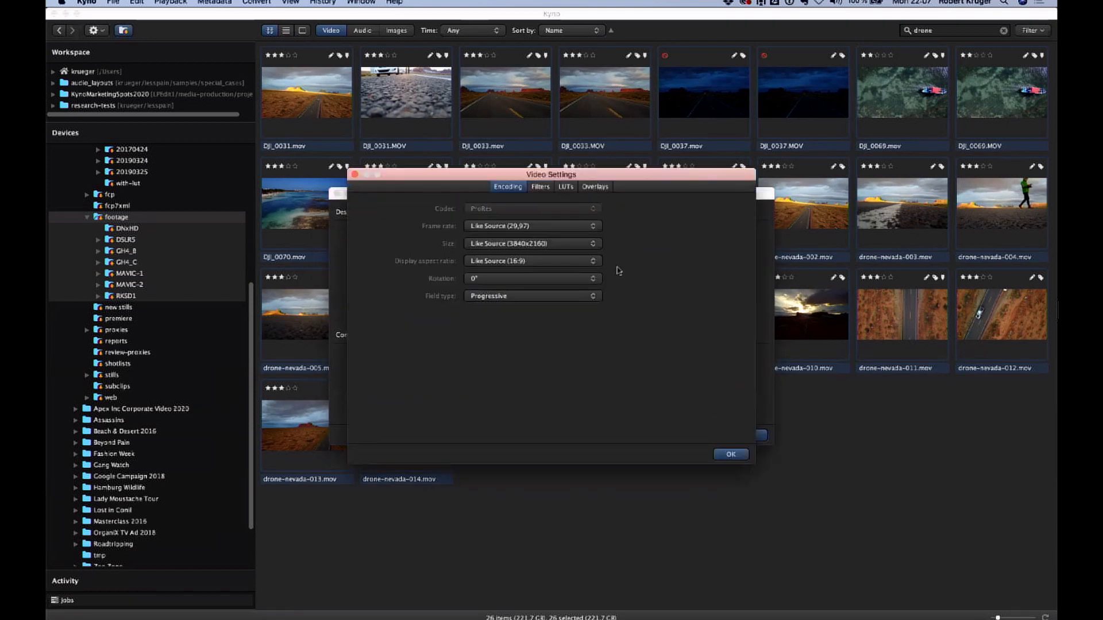
left_click(565, 190)
left_click(545, 189)
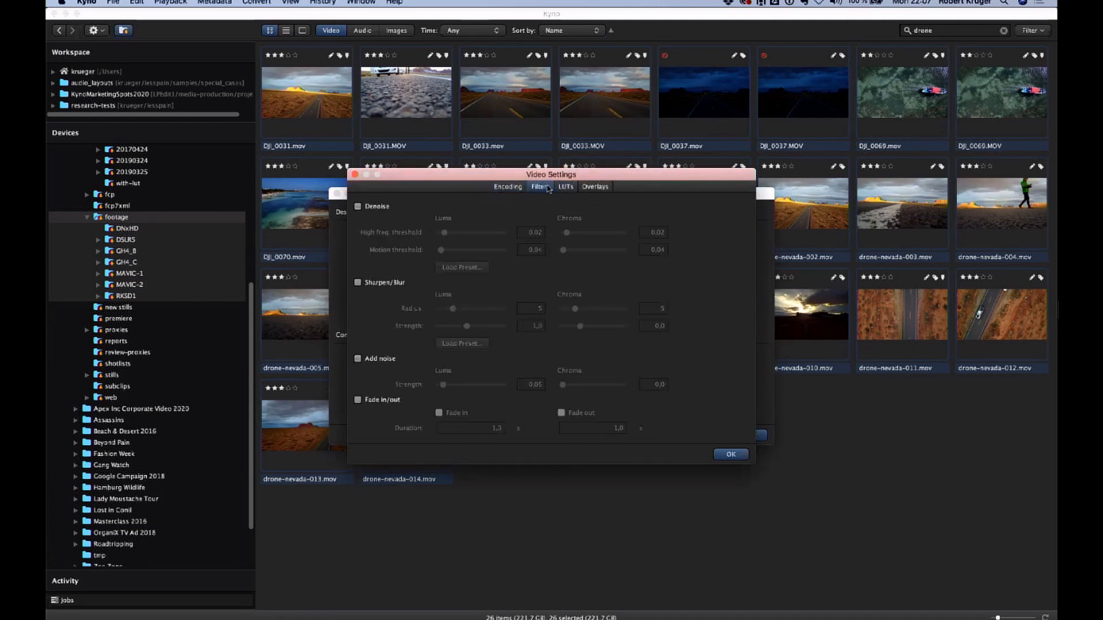
left_click(594, 187)
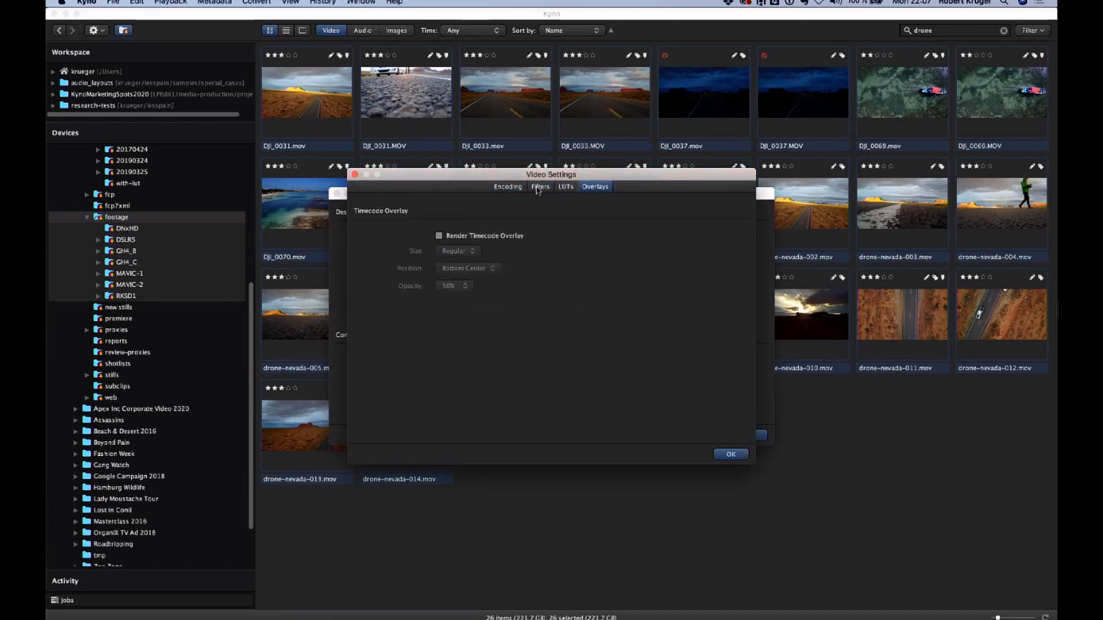
left_click(565, 188)
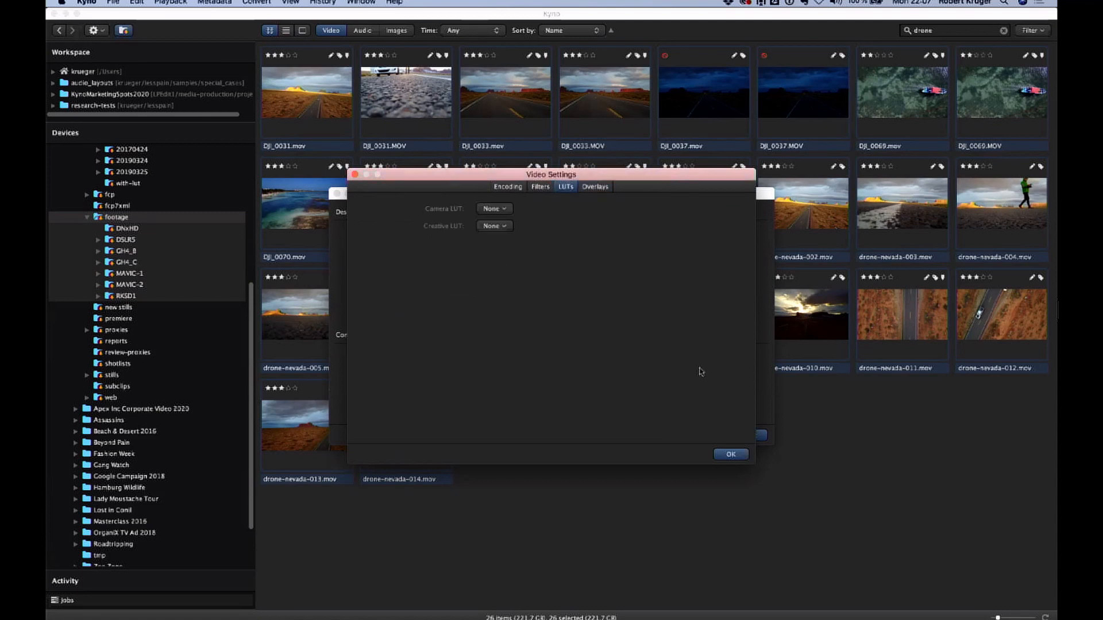
left_click(731, 454)
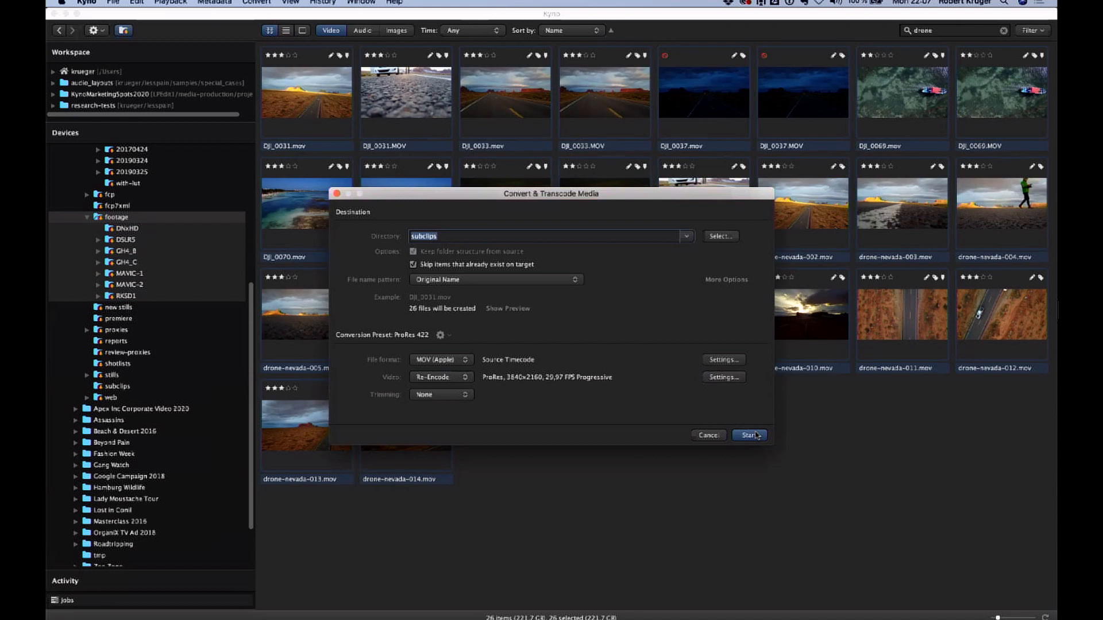
Examine the file name patterns available for the converted files.
left_click(579, 284)
scroll(550, 327, "up", 3)
scroll(550, 327, "down", 3)
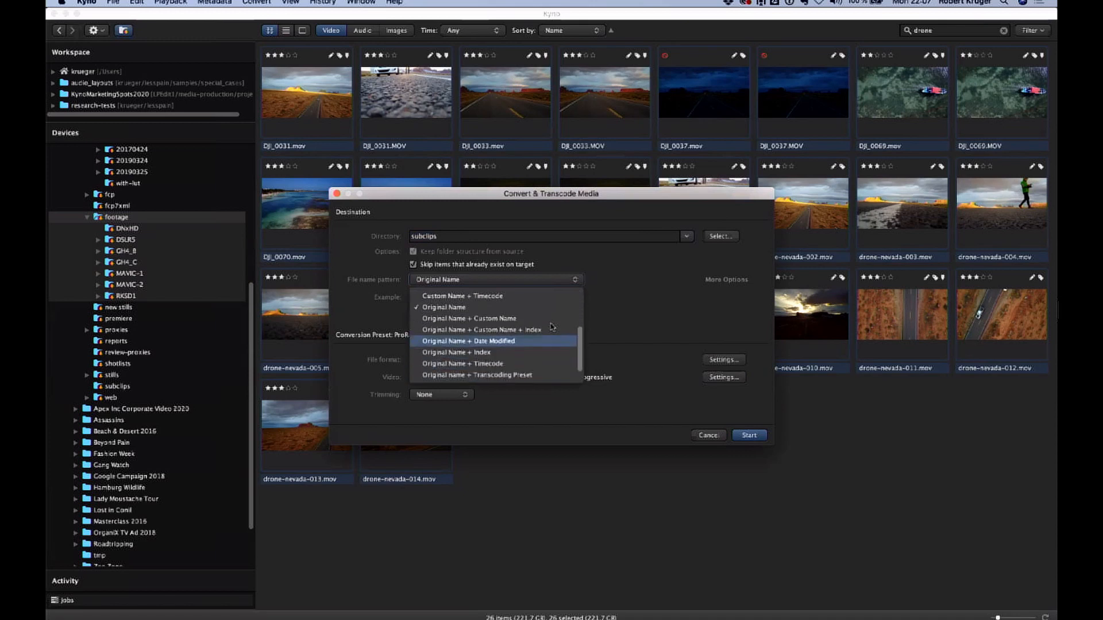
scroll(550, 327, "up", 2)
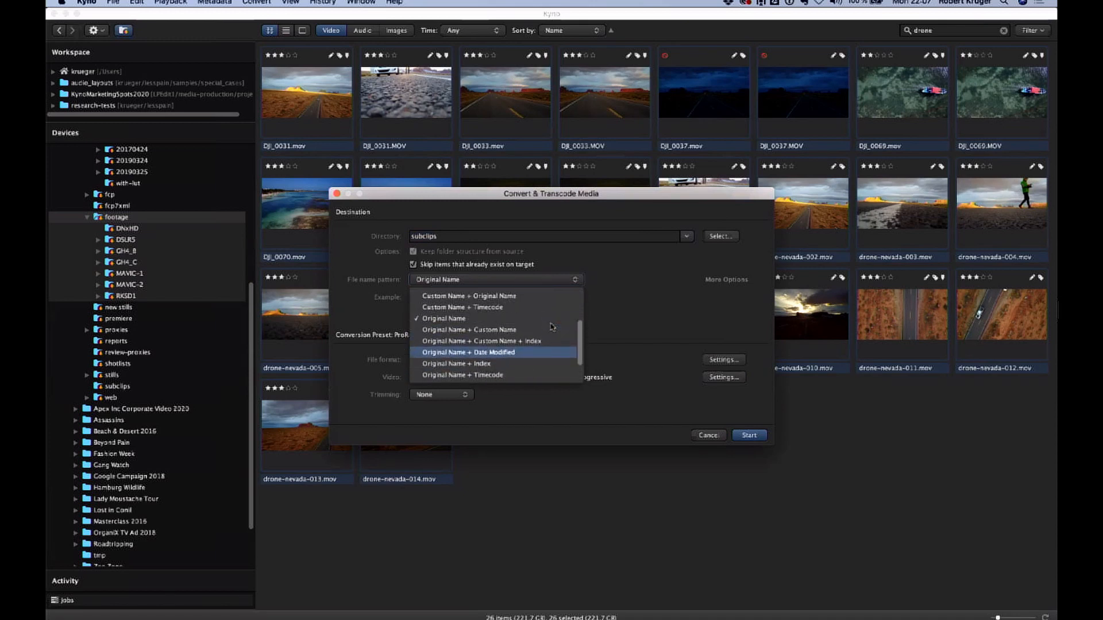
scroll(550, 327, "down", 2)
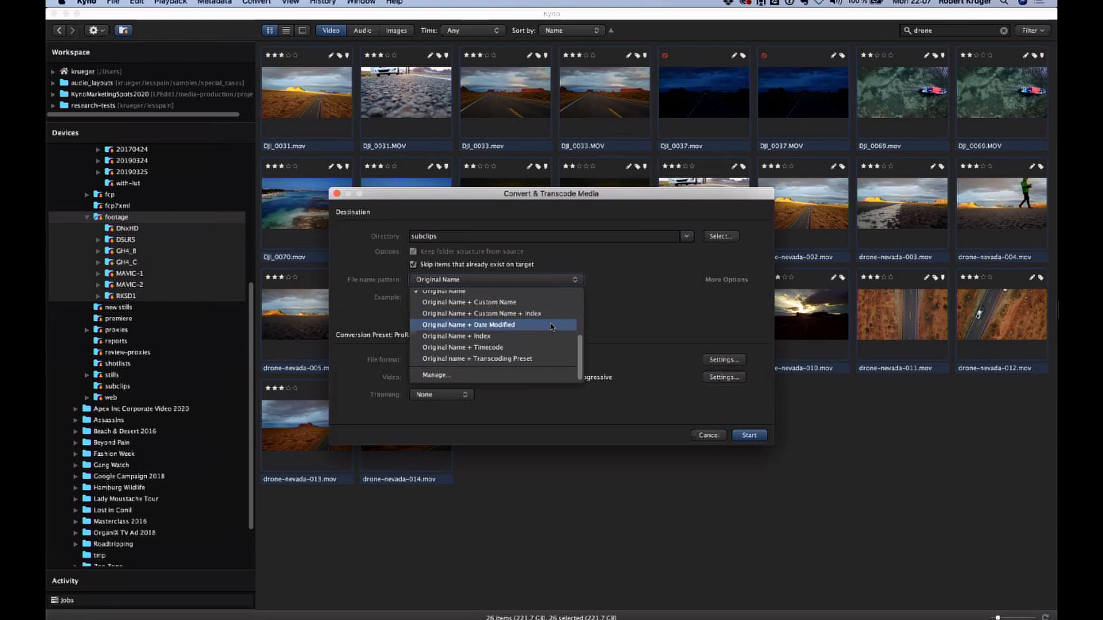
scroll(550, 327, "up", 2)
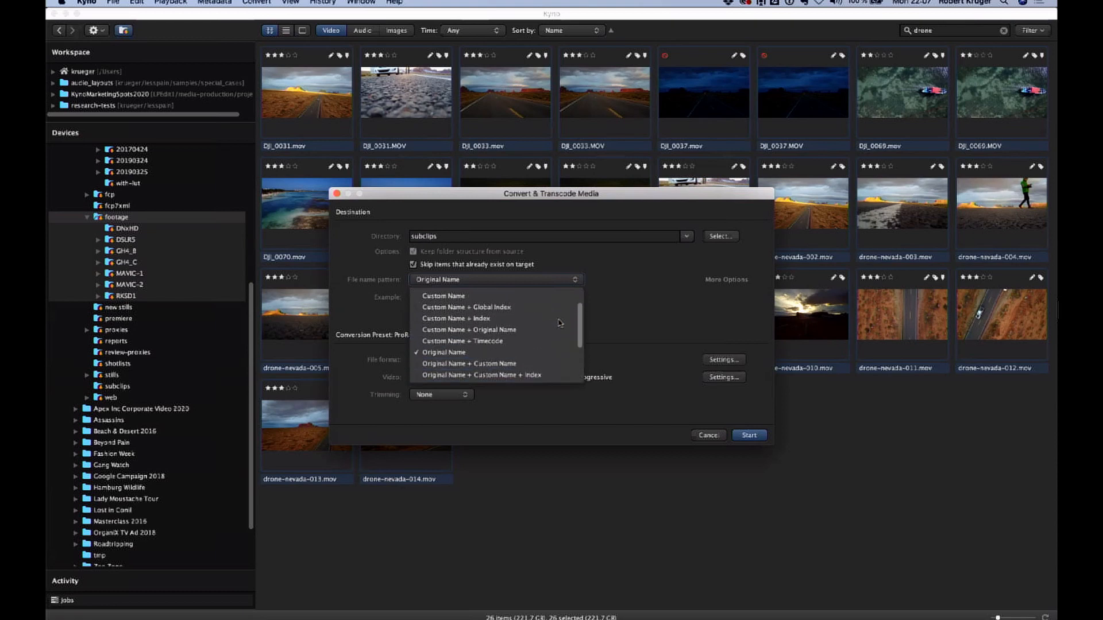
left_click(613, 293)
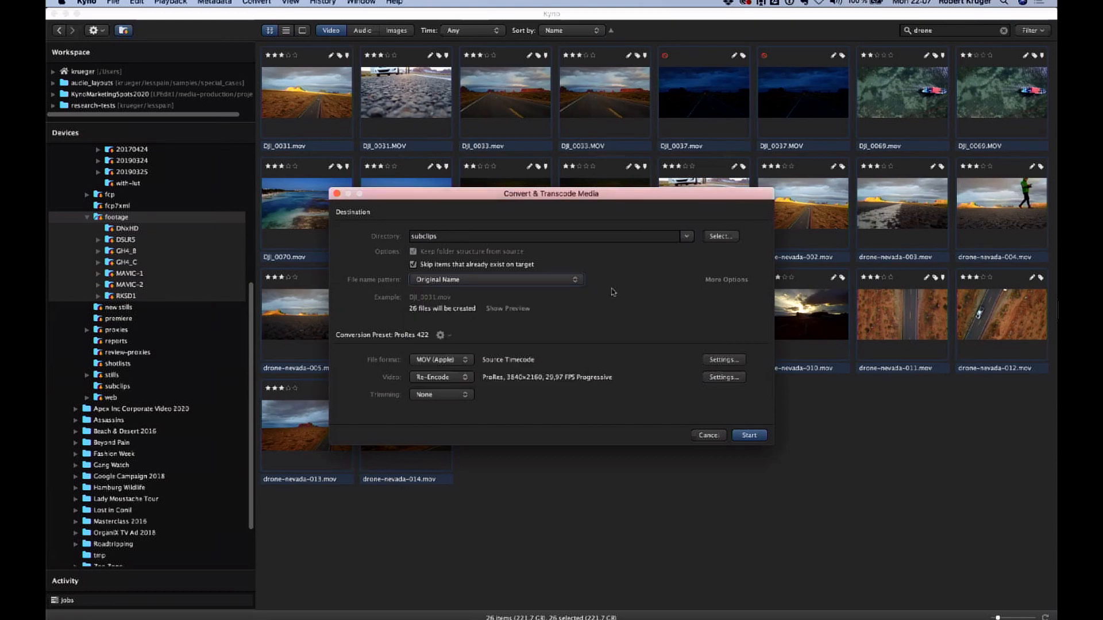
left_click(573, 280)
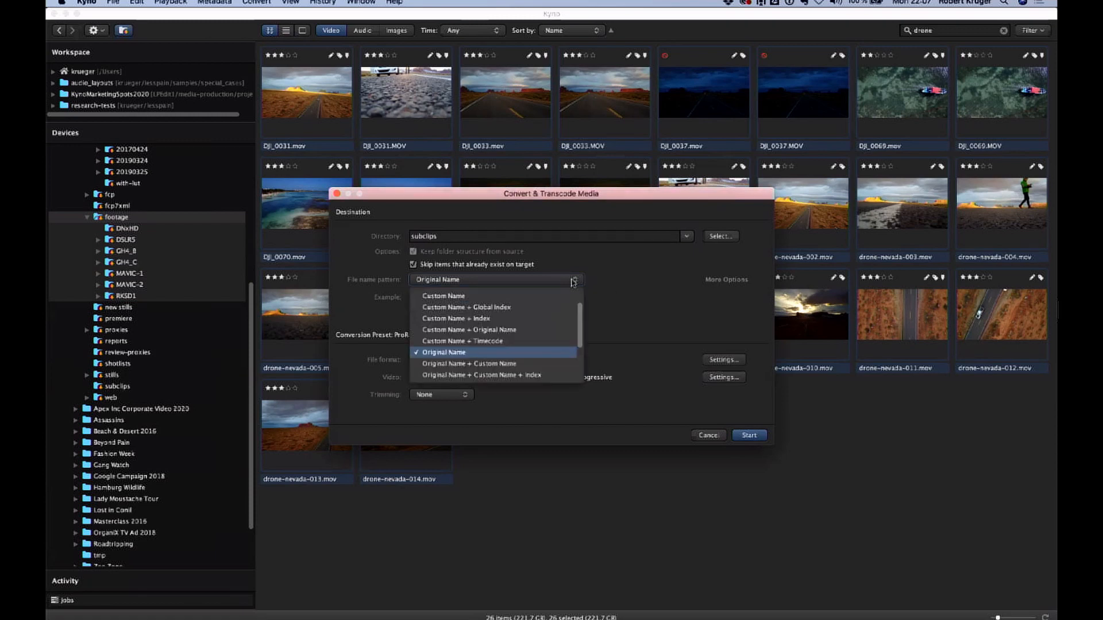
scroll(505, 332, "down", 3)
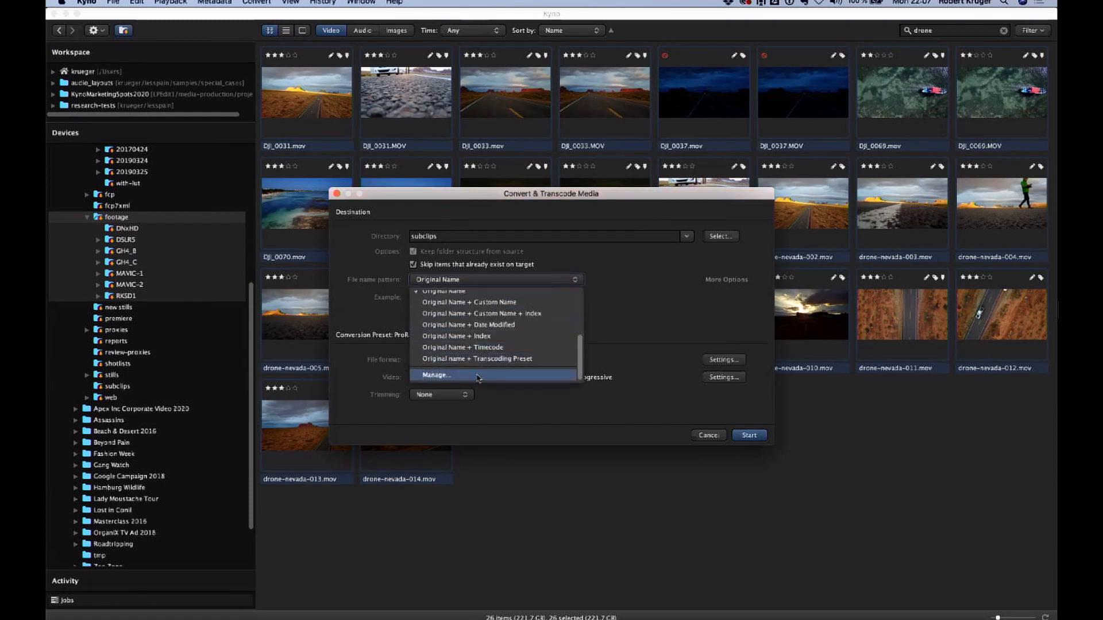
left_click(636, 296)
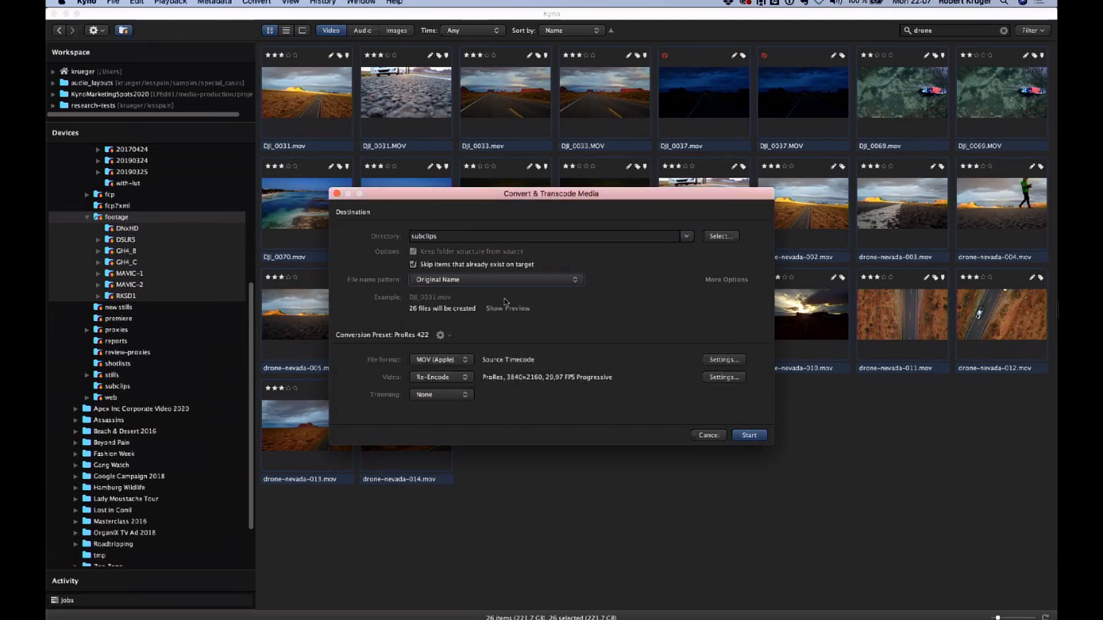
Set the file name pattern to Custom Name + Index with the custom name "PVC".
left_click(505, 280)
scroll(501, 331, "up", 3)
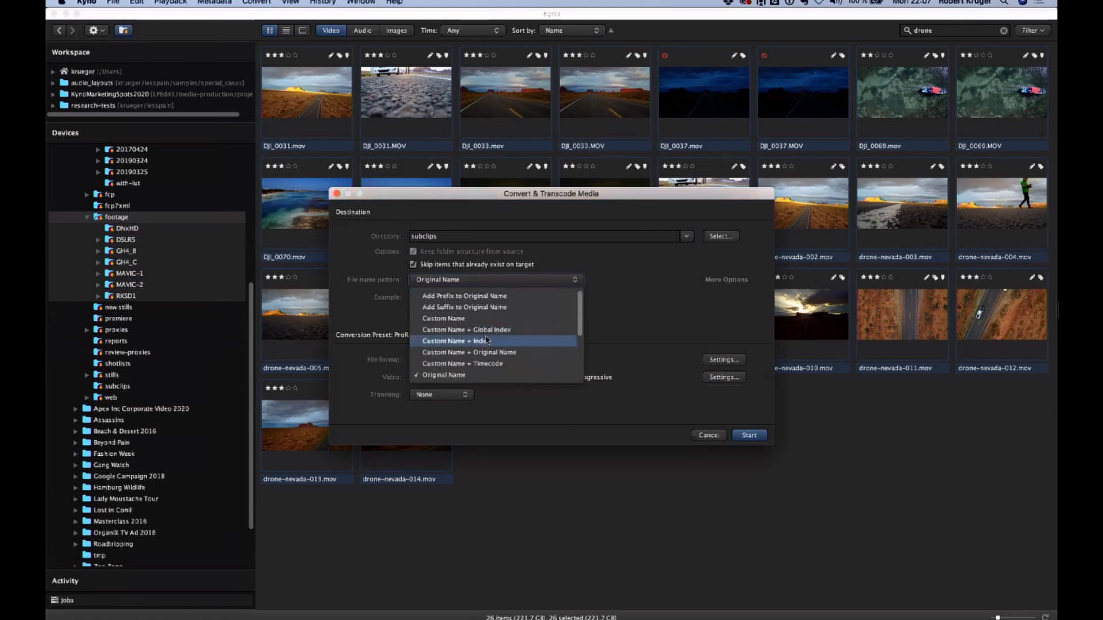
left_click(486, 341)
left_click(448, 297)
type("xyzhurz")
double_click(448, 297)
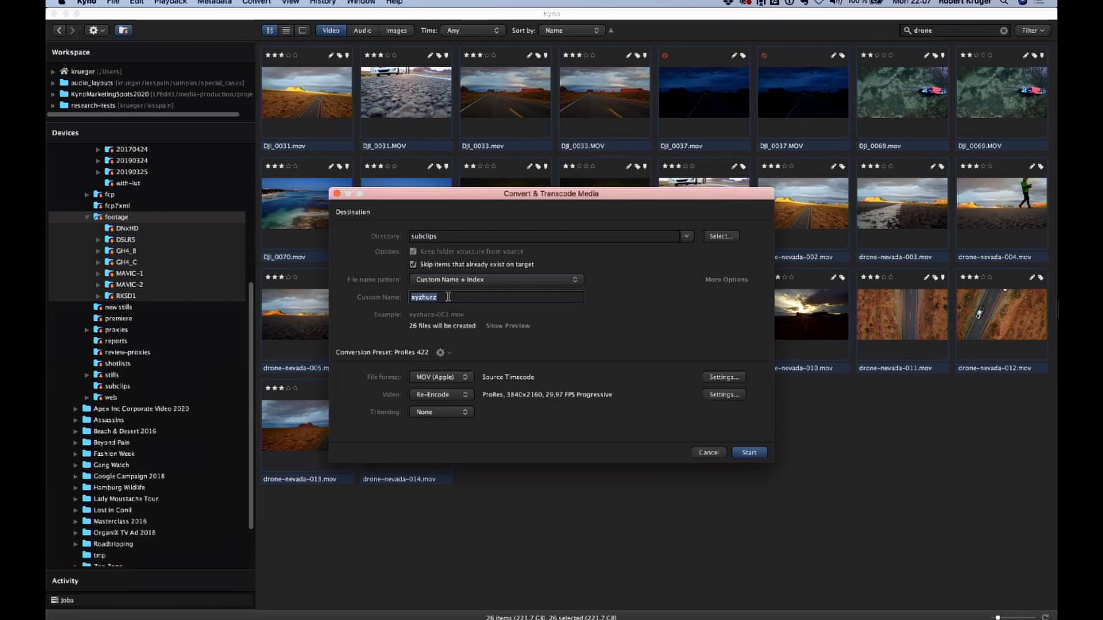
type("PVC")
Preview the output file names for all clips of the conversion.
left_click(500, 325)
scroll(482, 267, "down", 5)
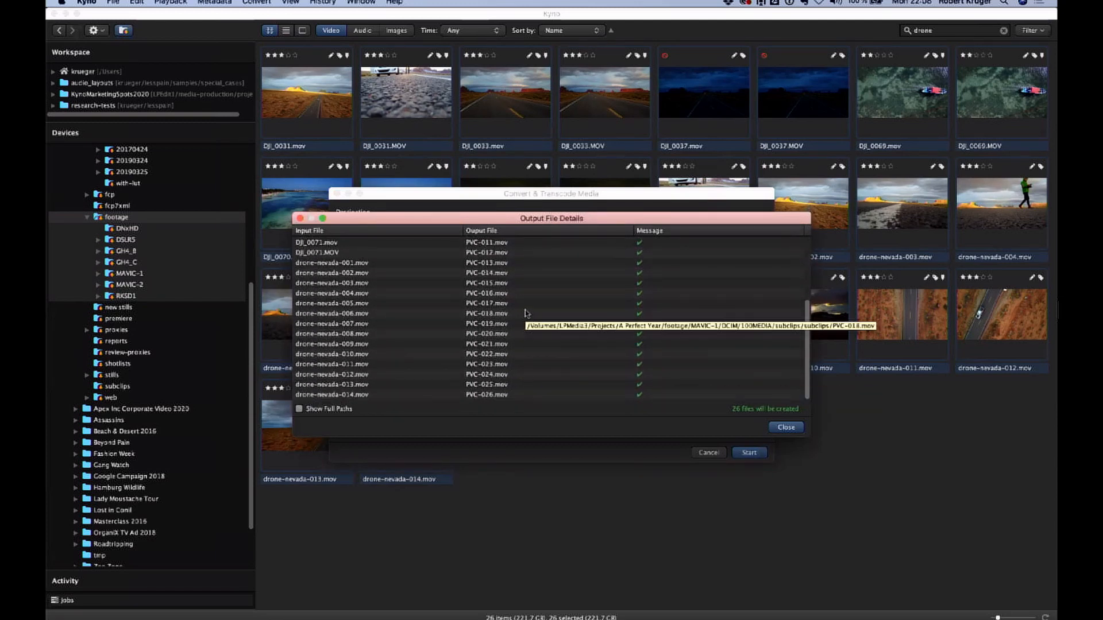
scroll(525, 313, "up", 5)
scroll(525, 313, "down", 5)
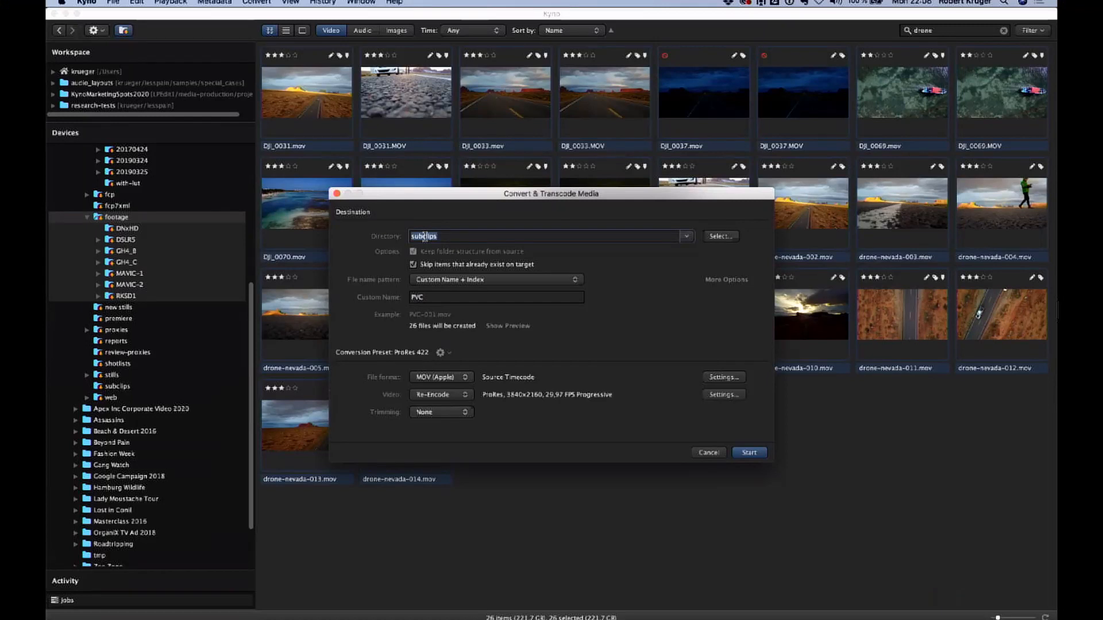
Change the conversion's destination directory to the Desktop and review the output files with full paths shown.
type("p")
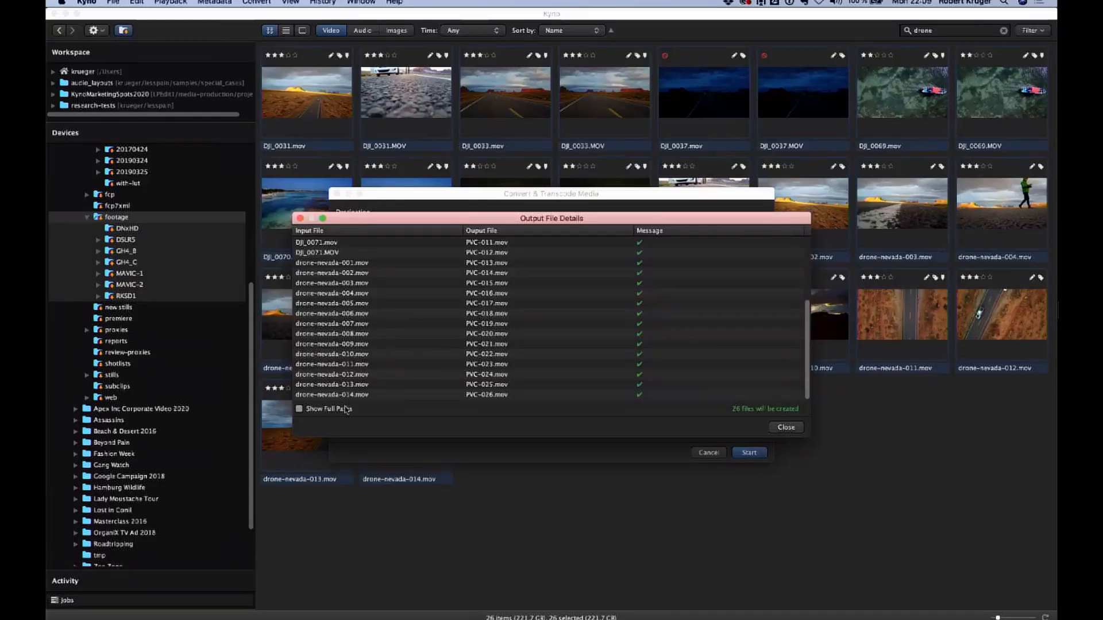
left_click(345, 408)
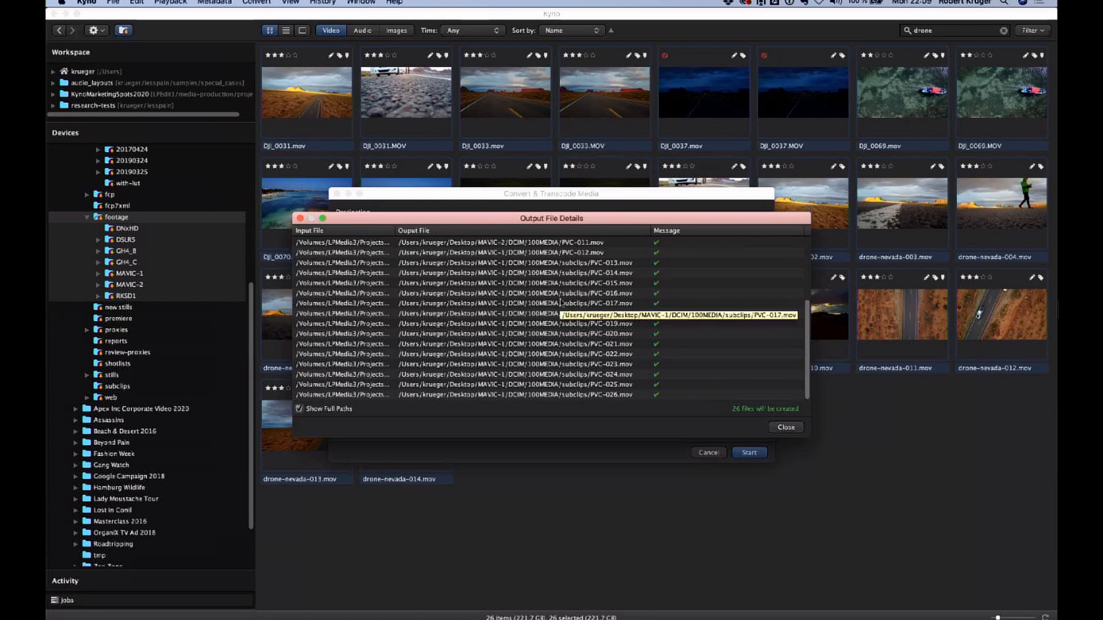
scroll(560, 303, "up", 5)
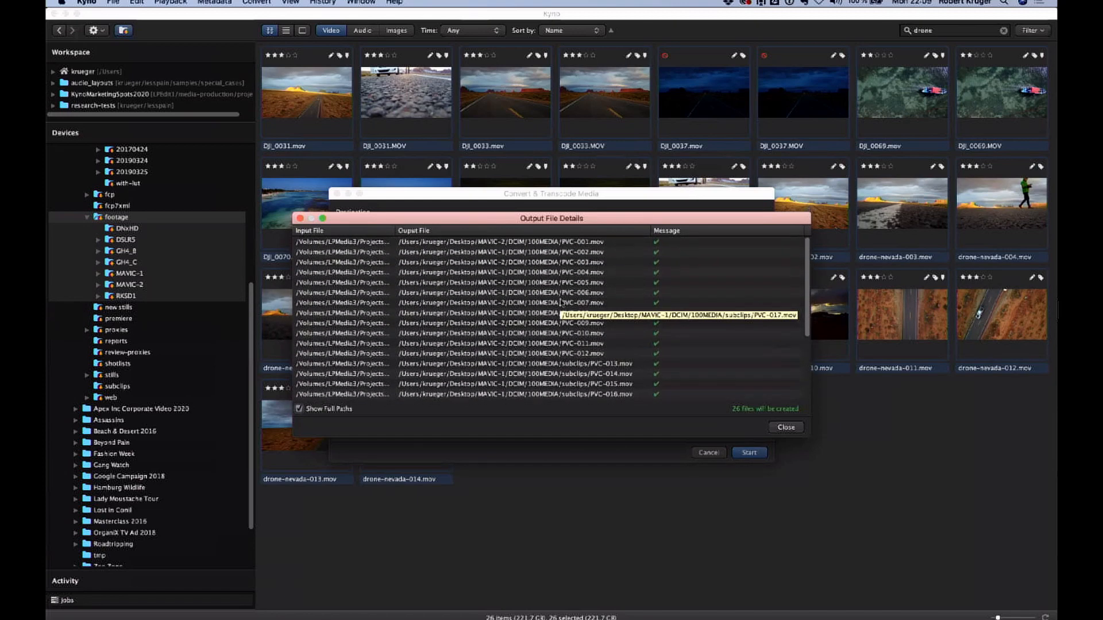
scroll(560, 303, "down", 5)
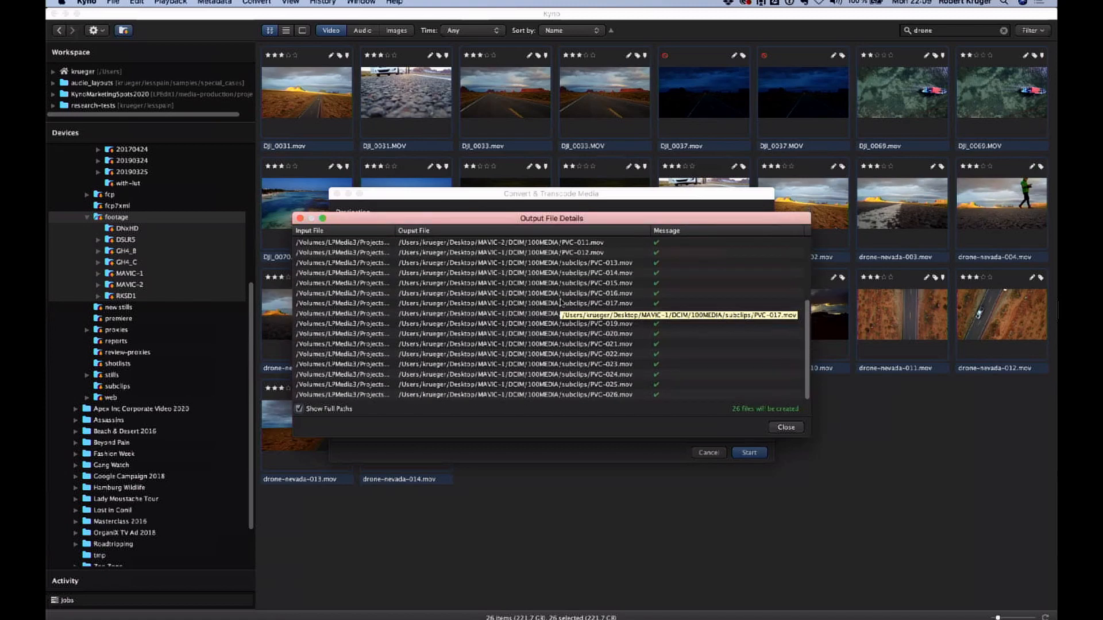
scroll(560, 303, "up", 5)
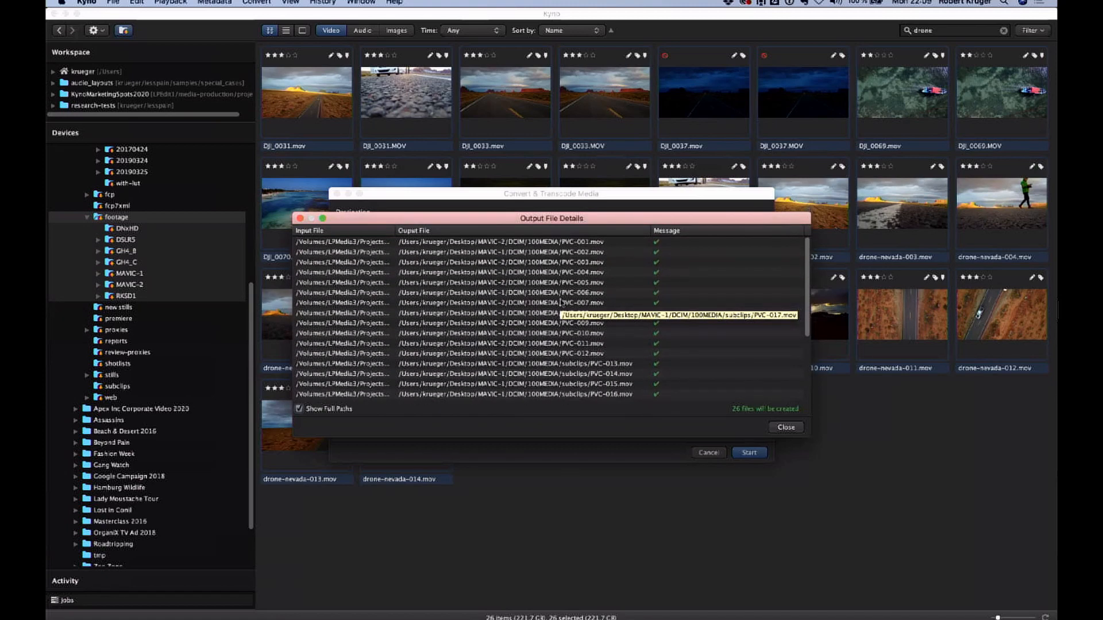
scroll(560, 303, "down", 5)
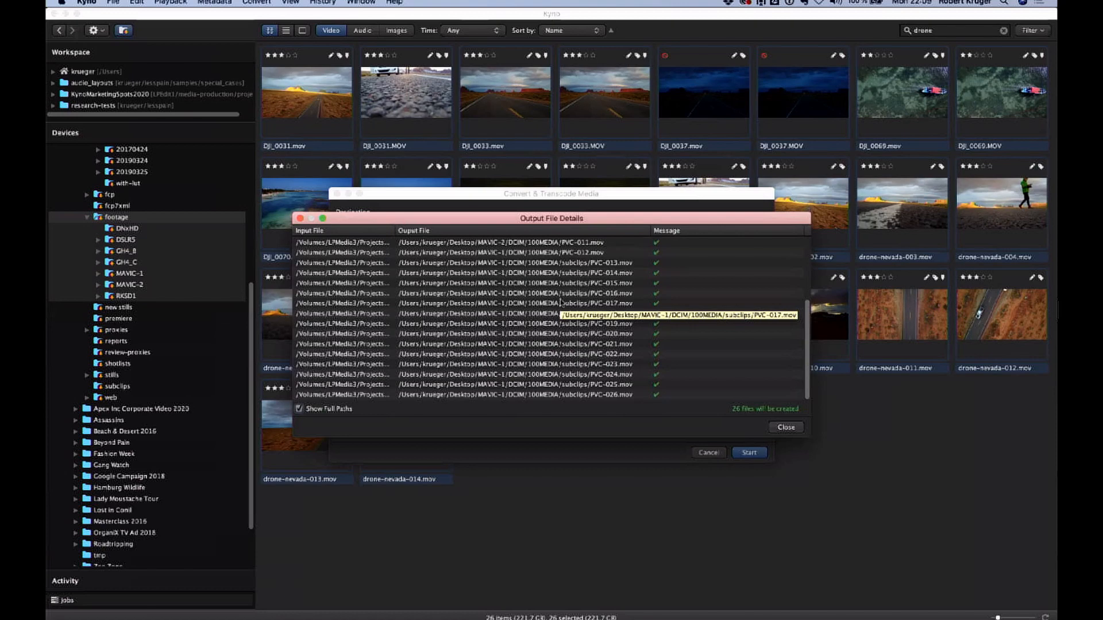
Review the full output paths of the conversion and look at the conversion preset's options.
scroll(560, 302, "up", 5)
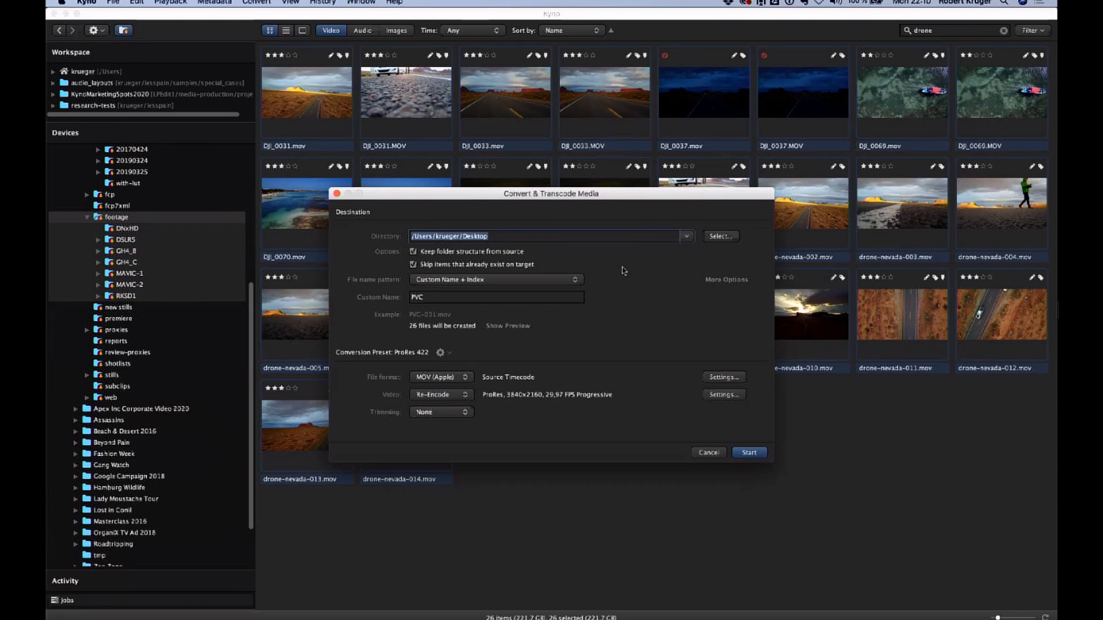
left_click(441, 352)
left_click(463, 378)
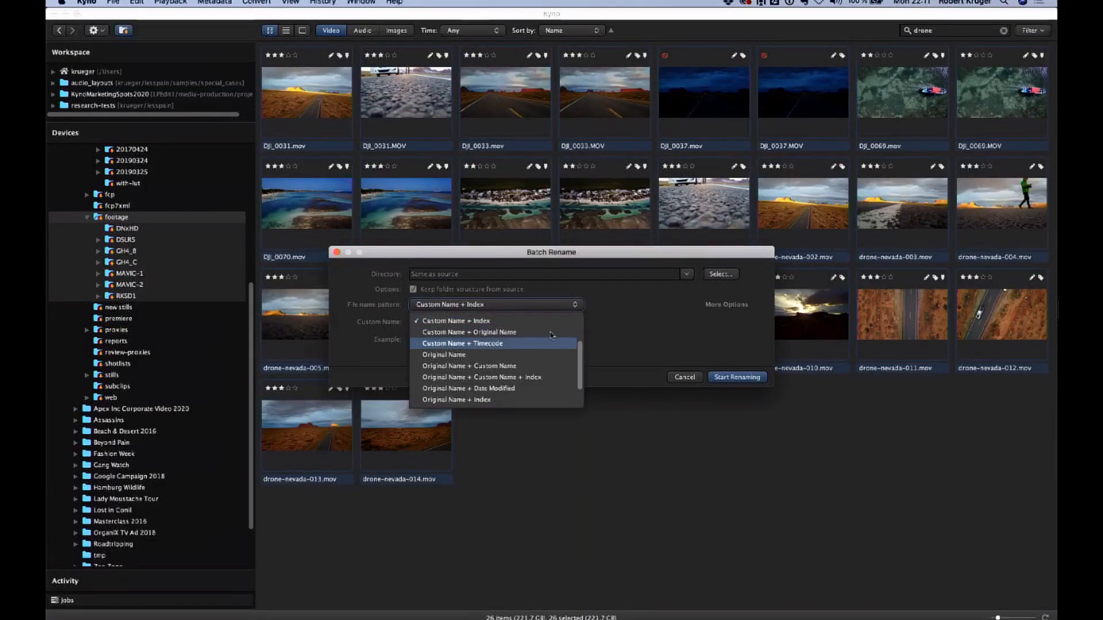
Set the batch rename to the Custom Name + Index pattern with the custom name "PVC".
scroll(553, 346, "up", 2)
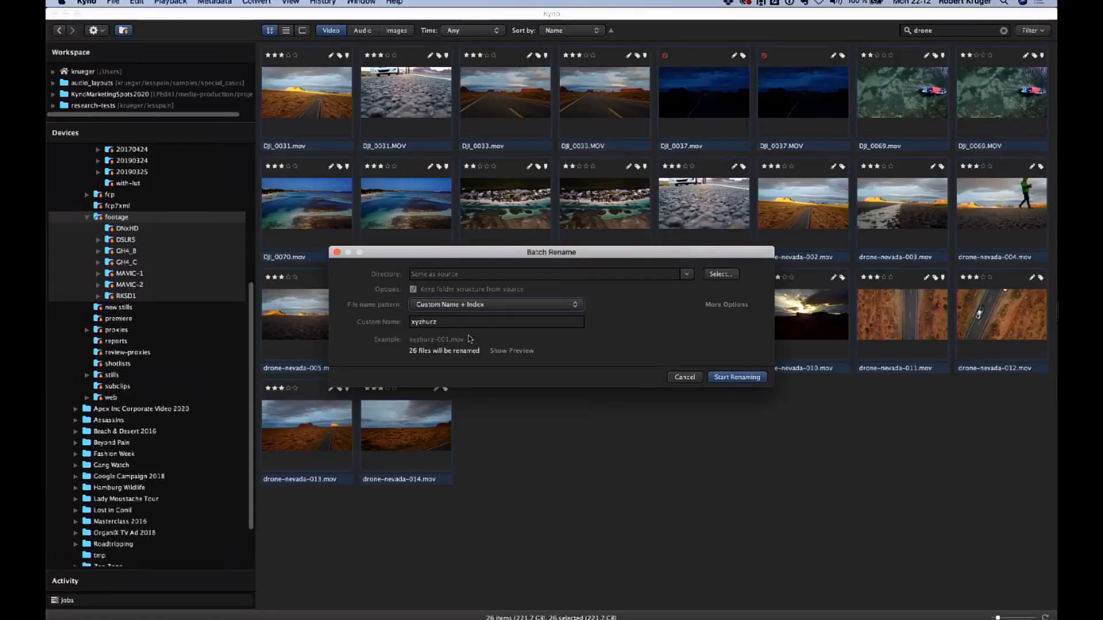
double_click(432, 323)
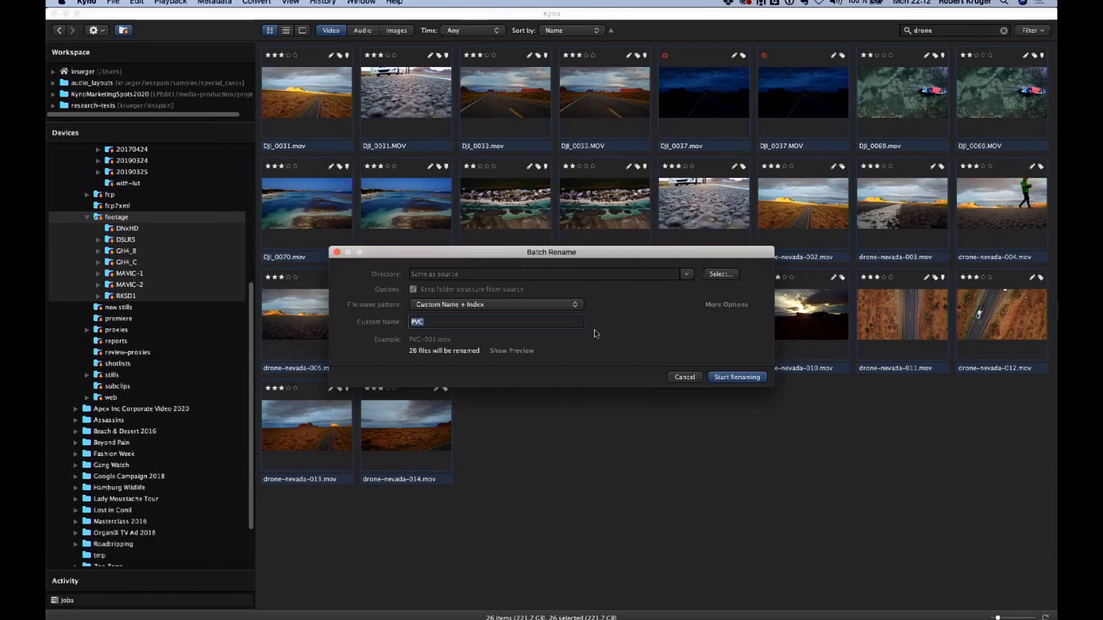
left_click_drag(554, 254, 569, 373)
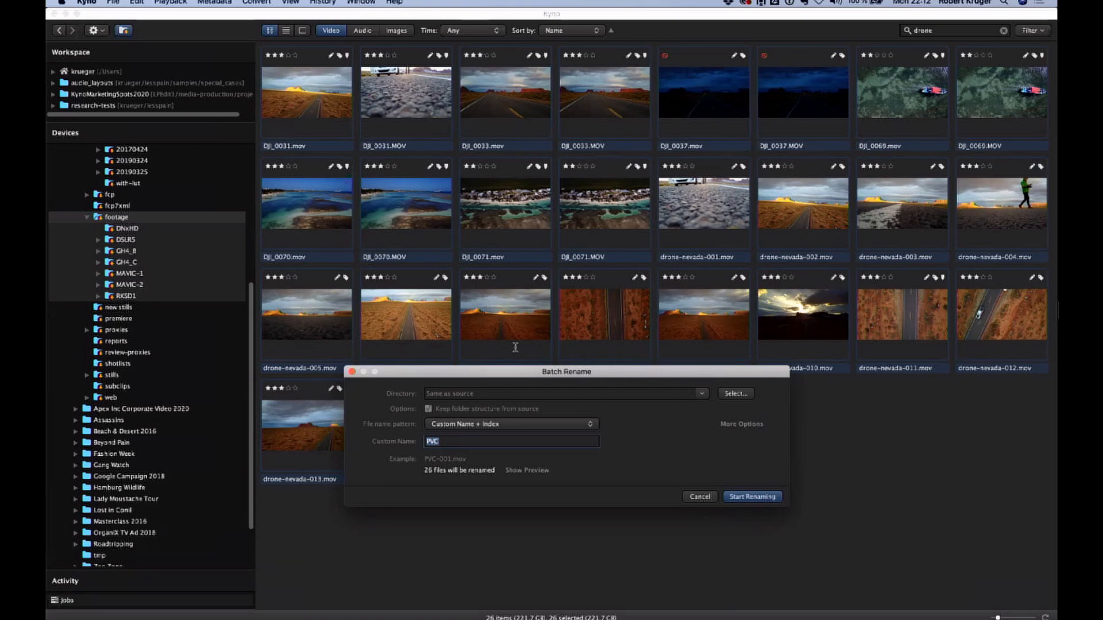
left_click(425, 441)
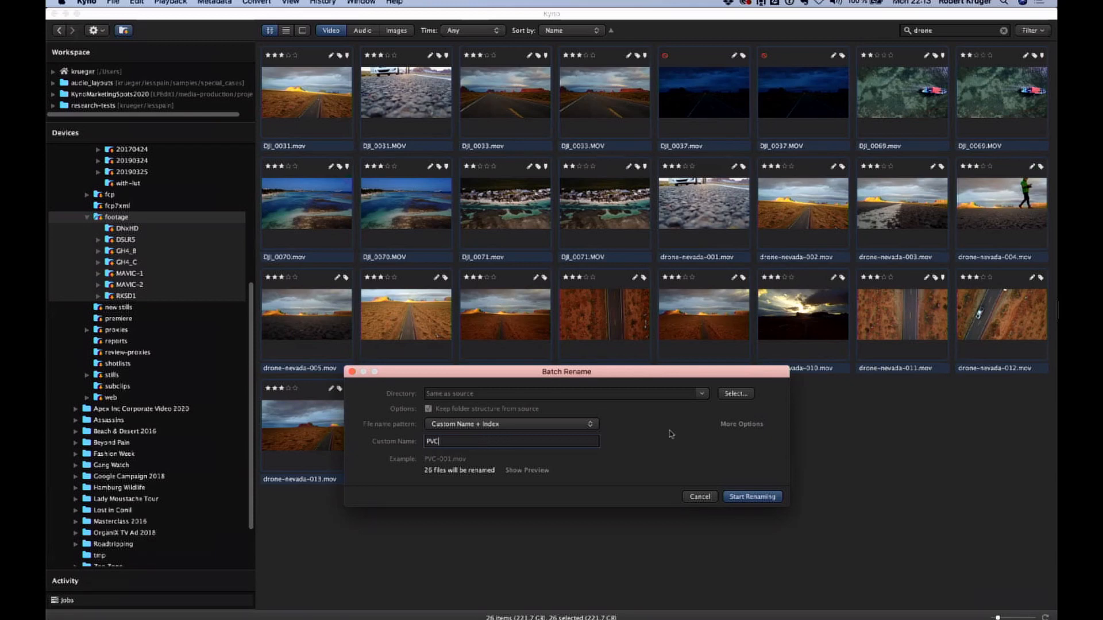
Examine the additional batch rename options, including the text replacement fields, and hide them again.
left_click(739, 425)
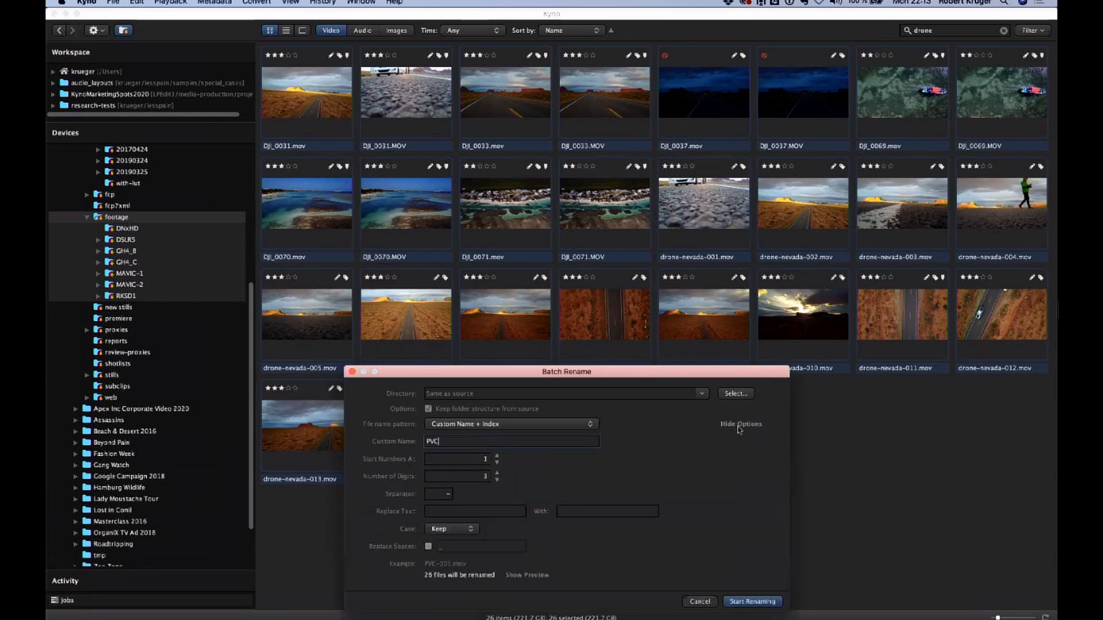
left_click(446, 511)
left_click(582, 511)
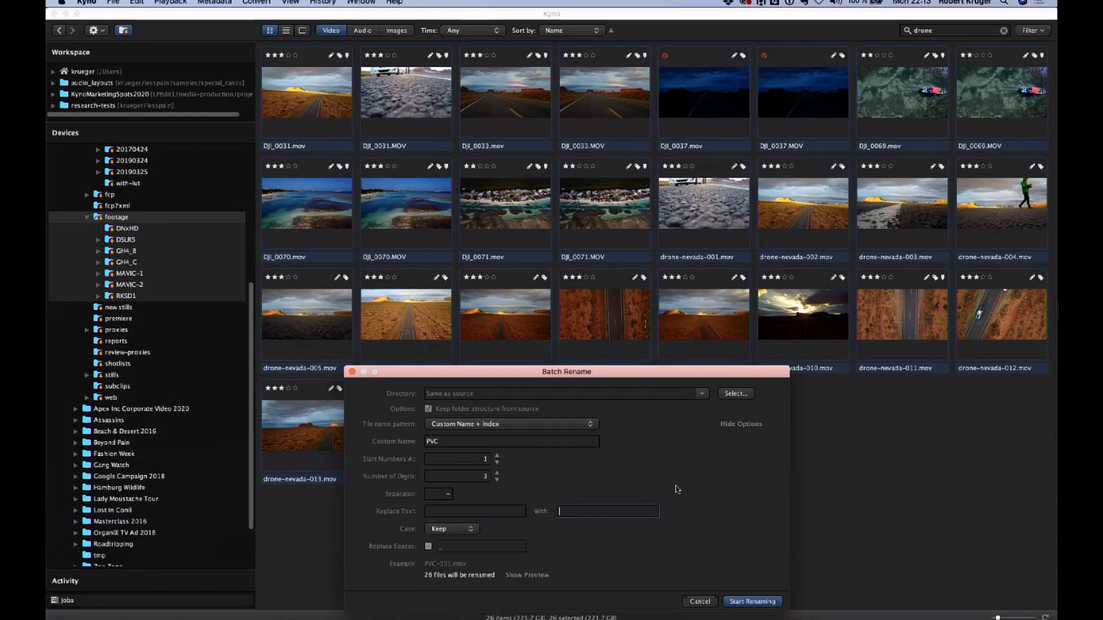
left_click(742, 425)
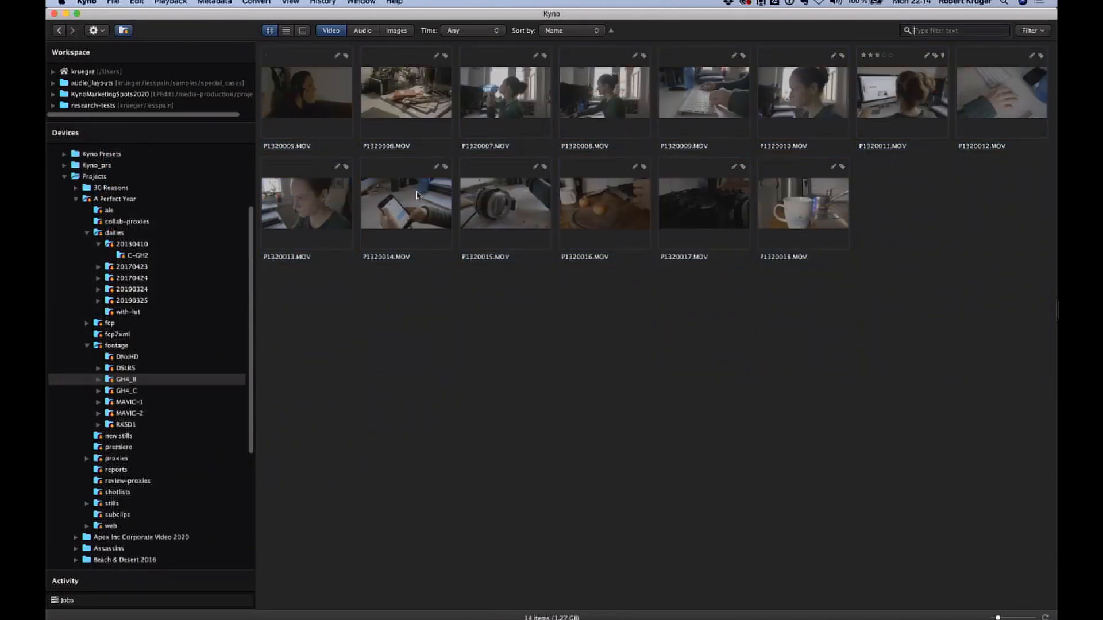
Apply the Panasonic V-Log to Rec. 709 camera LUT to clip P1320010.MOV and play a short part of it.
double_click(803, 78)
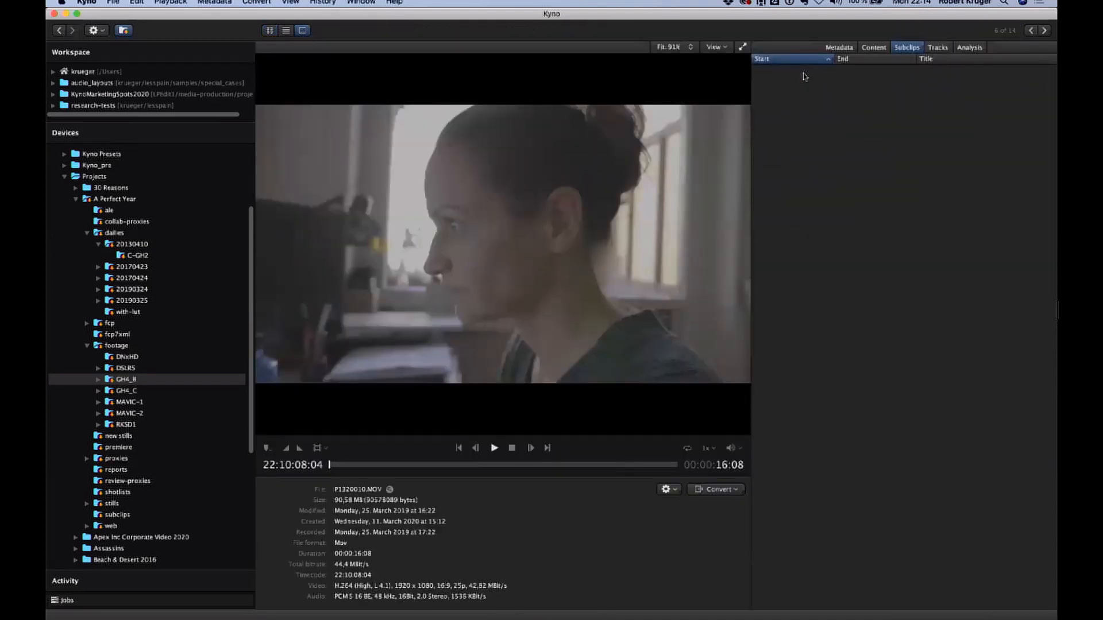
left_click(725, 48)
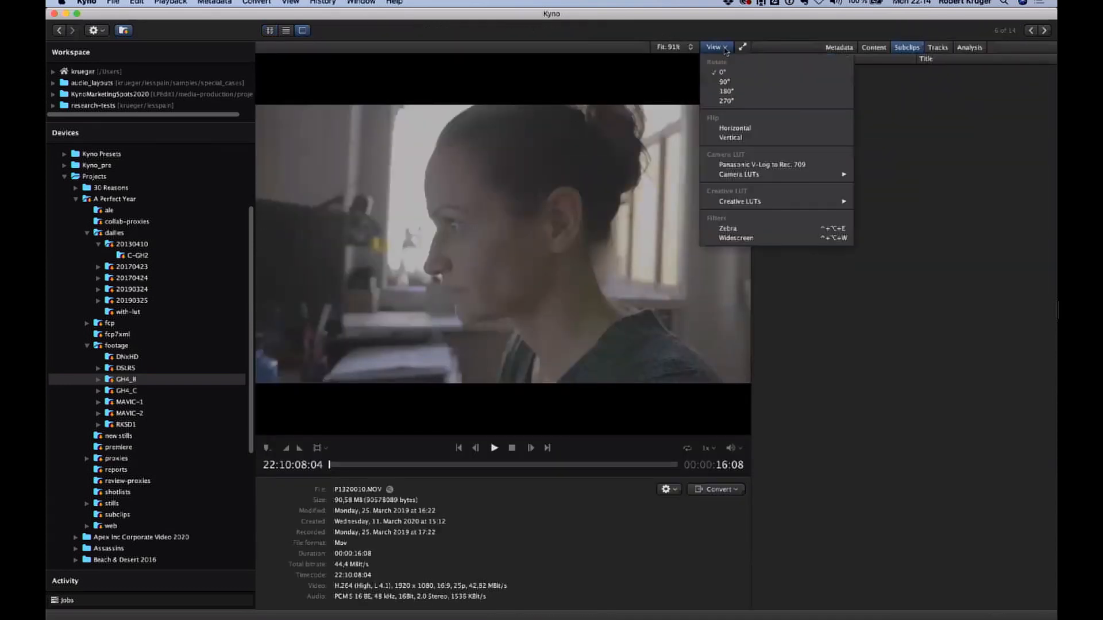
left_click(742, 167)
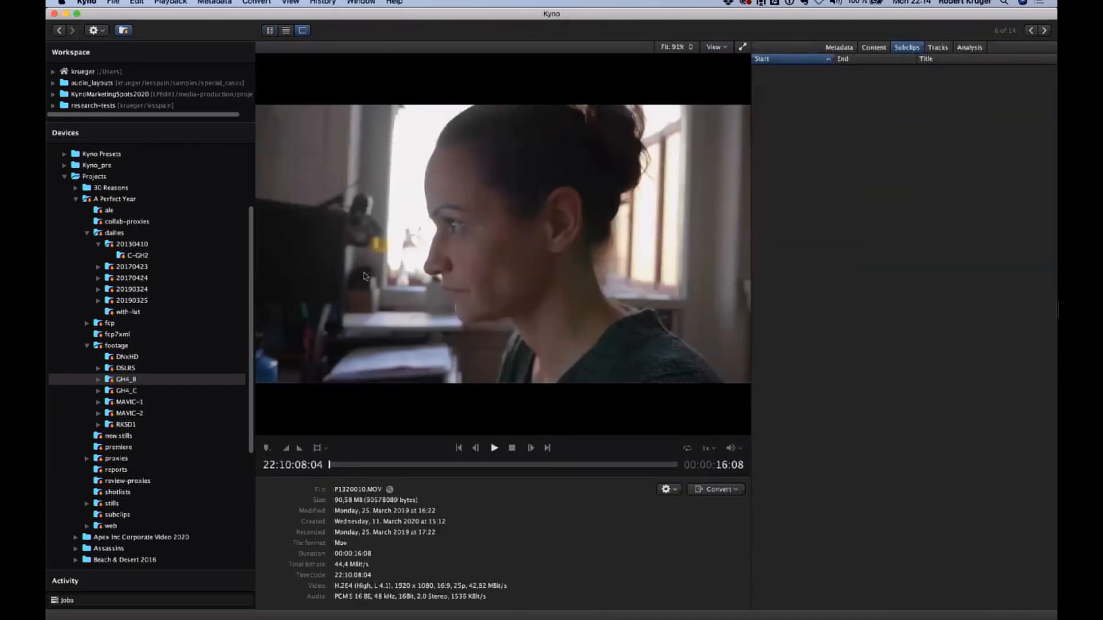
key("space")
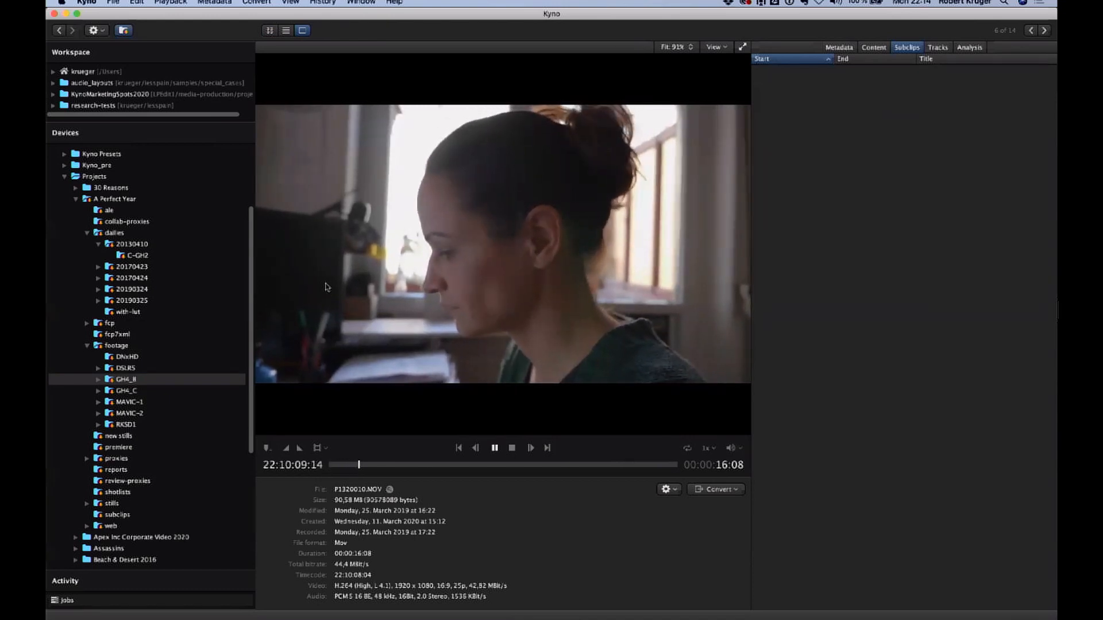
key("space")
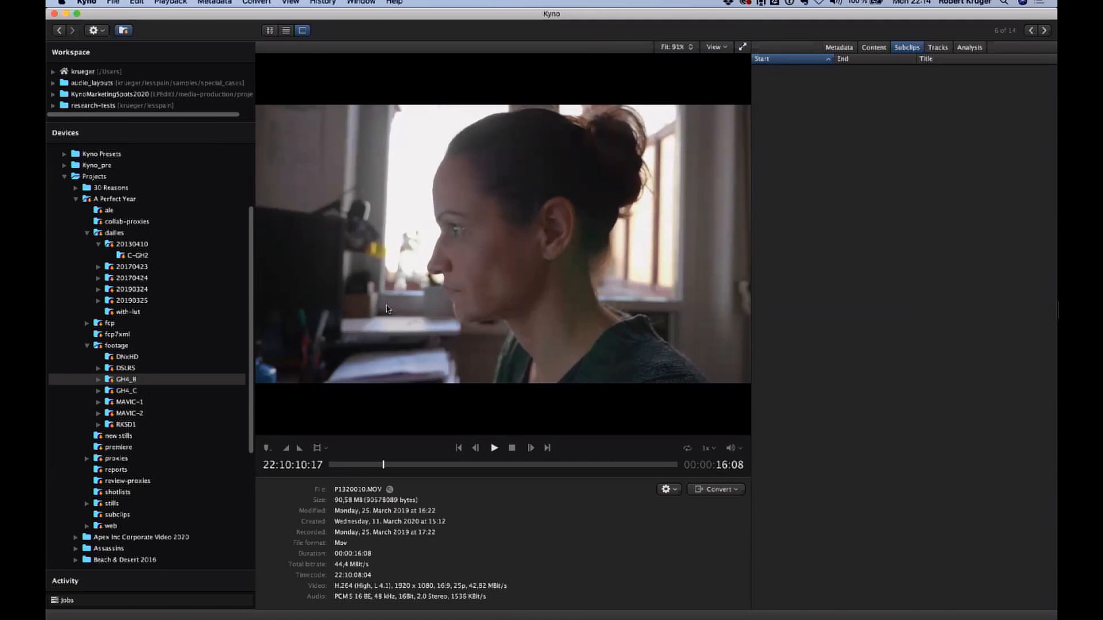
Apply the Panasonic V-Log to Rec. 709 camera LUT to all clips in the GH4_B folder.
left_click(286, 31)
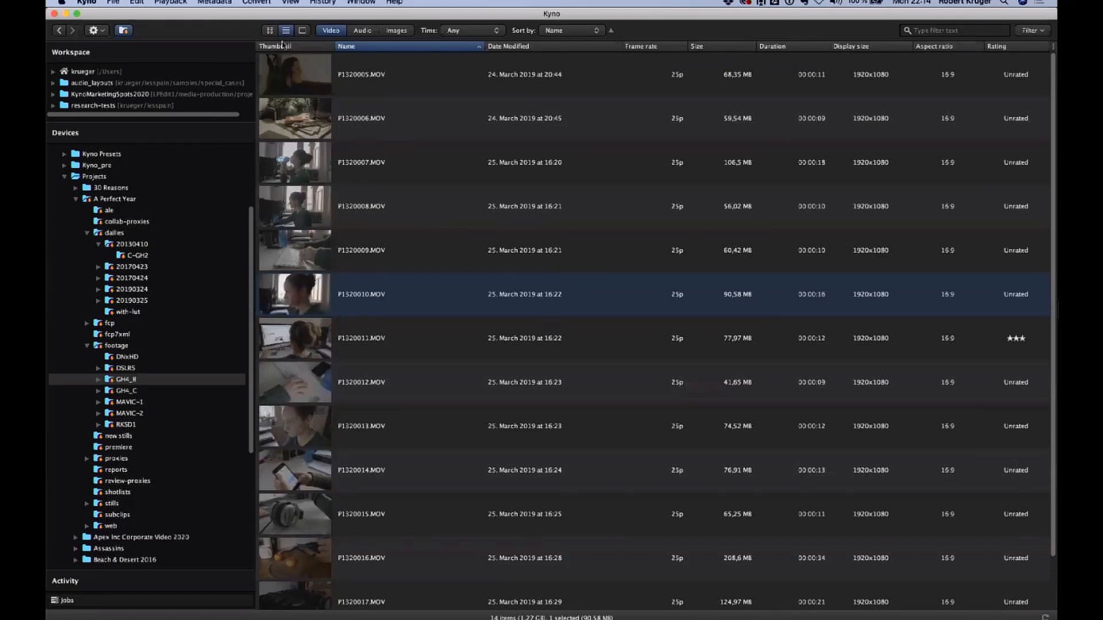
left_click(269, 30)
key("super+a")
right_click(303, 87)
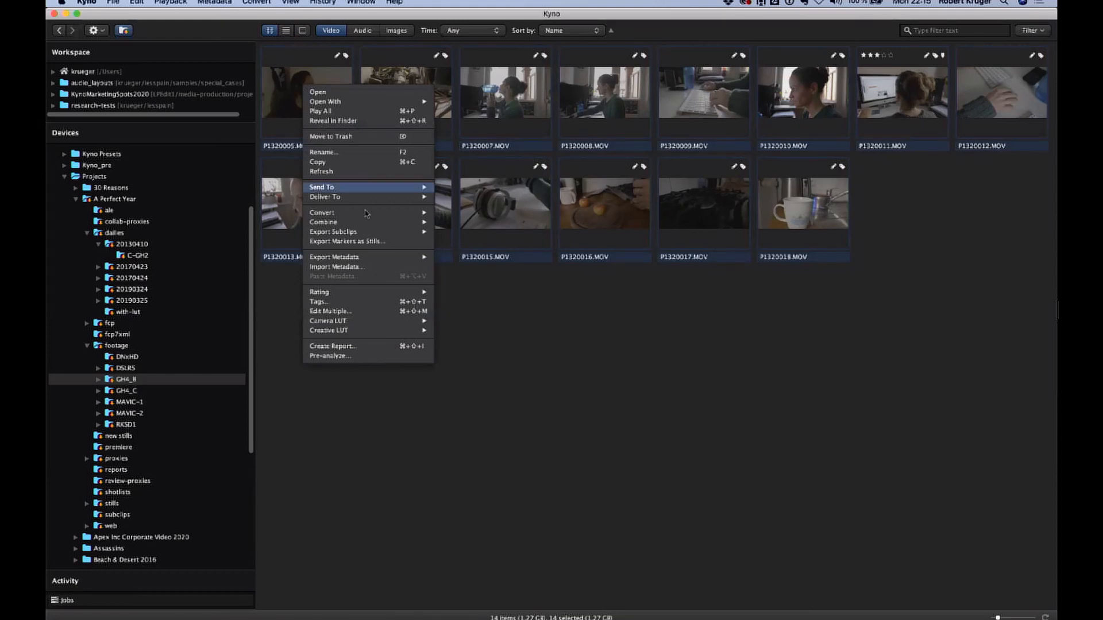
mouse_move(404, 322)
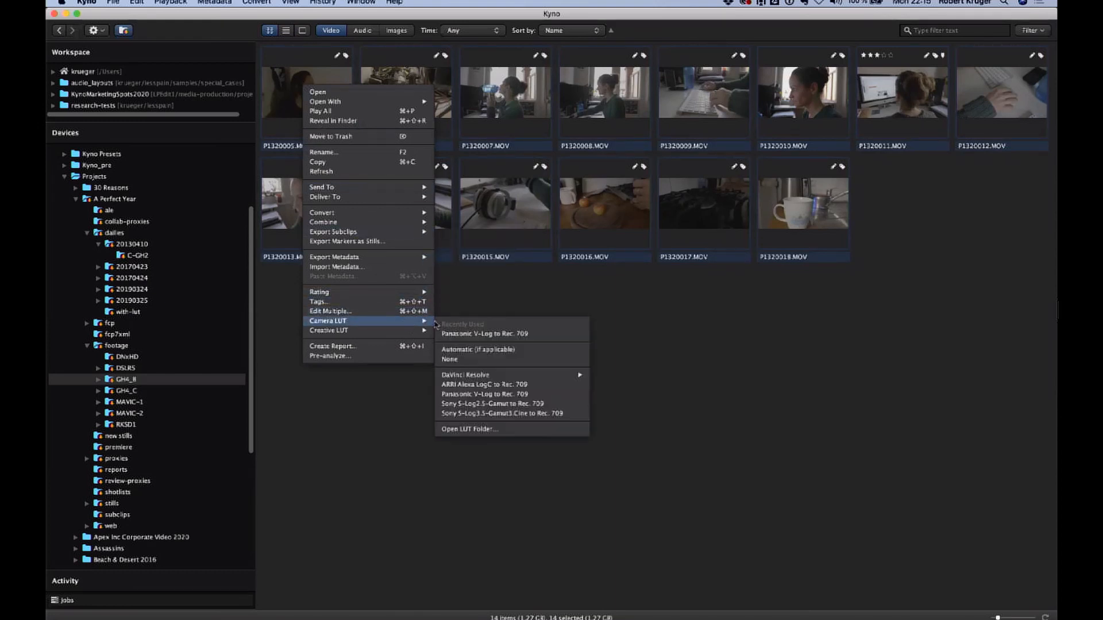
left_click(519, 335)
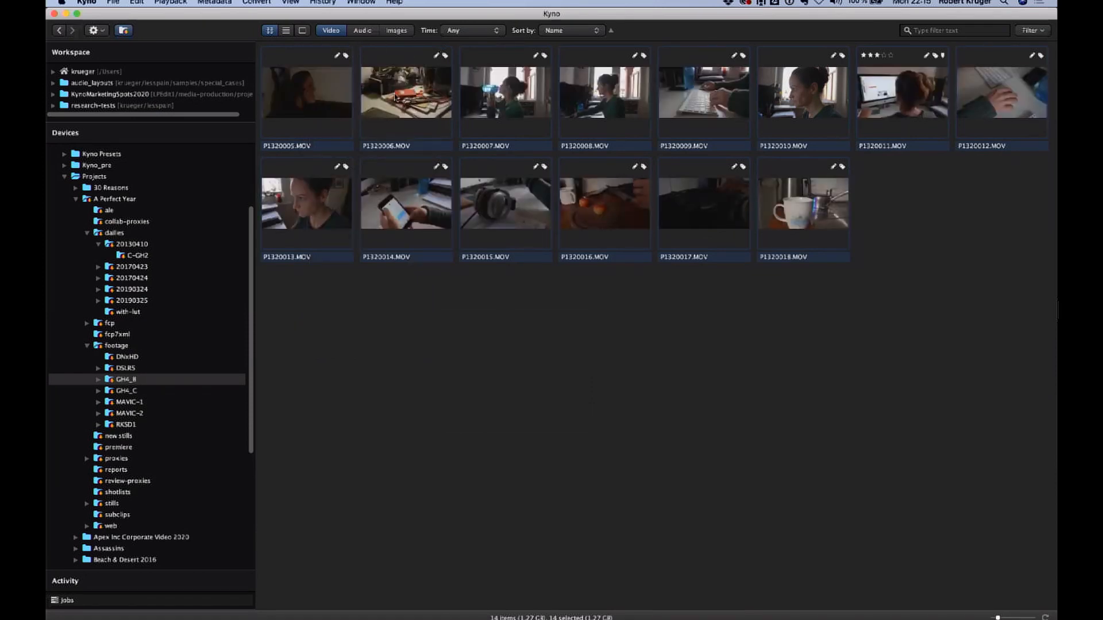
Open clip P1320013.MOV in the player and step through the neighbouring clips to check the applied LUT.
double_click(288, 214)
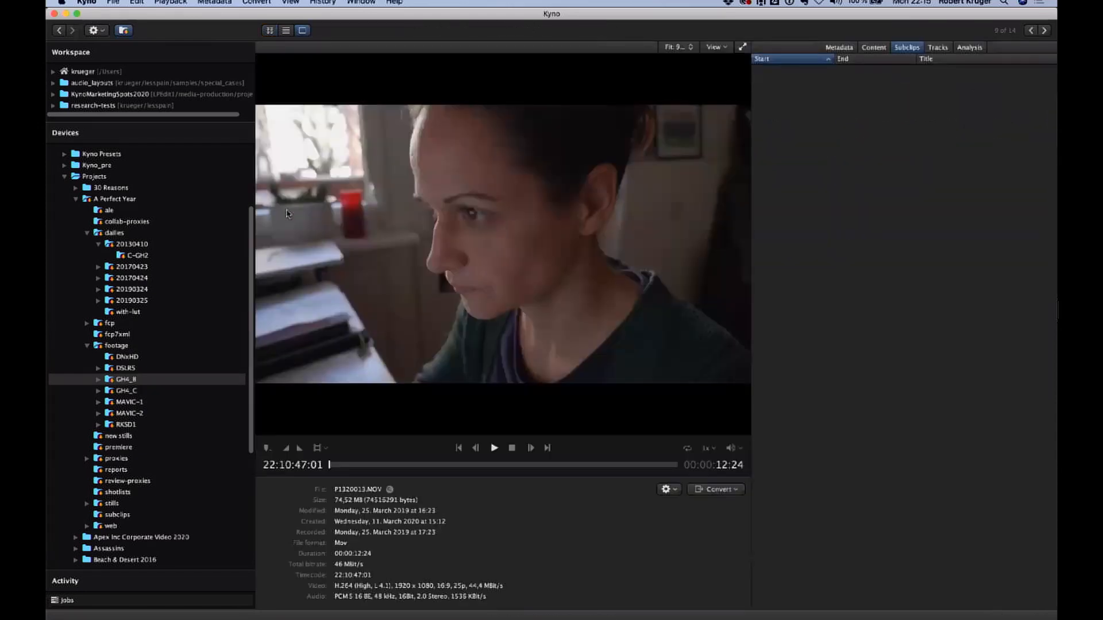
key("Down")
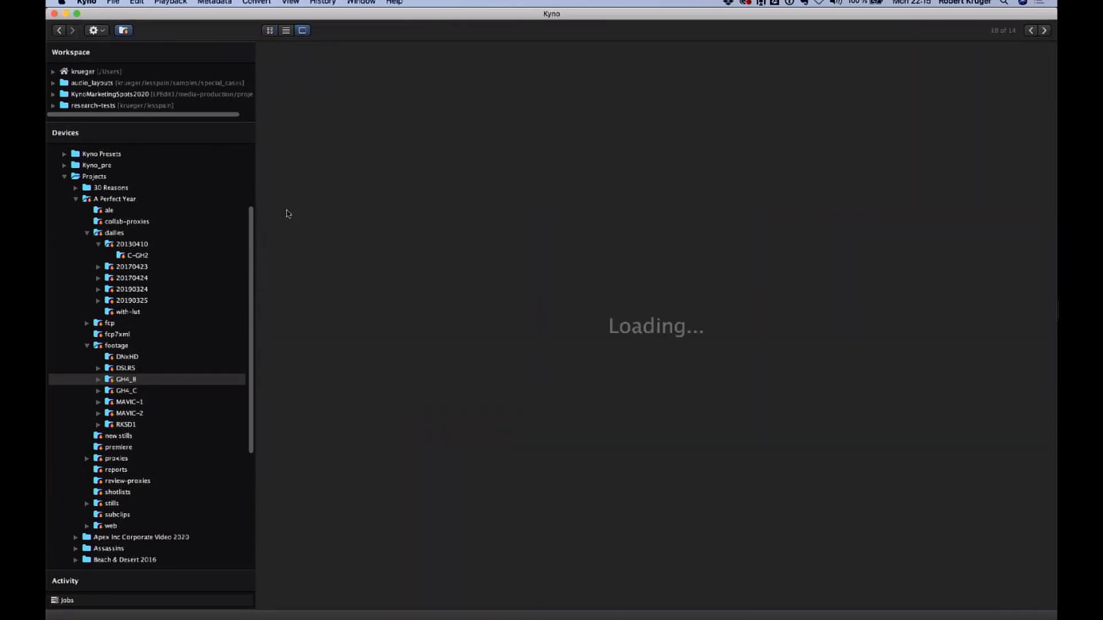
key("Down")
key("Down")
key("Up")
key("Up")
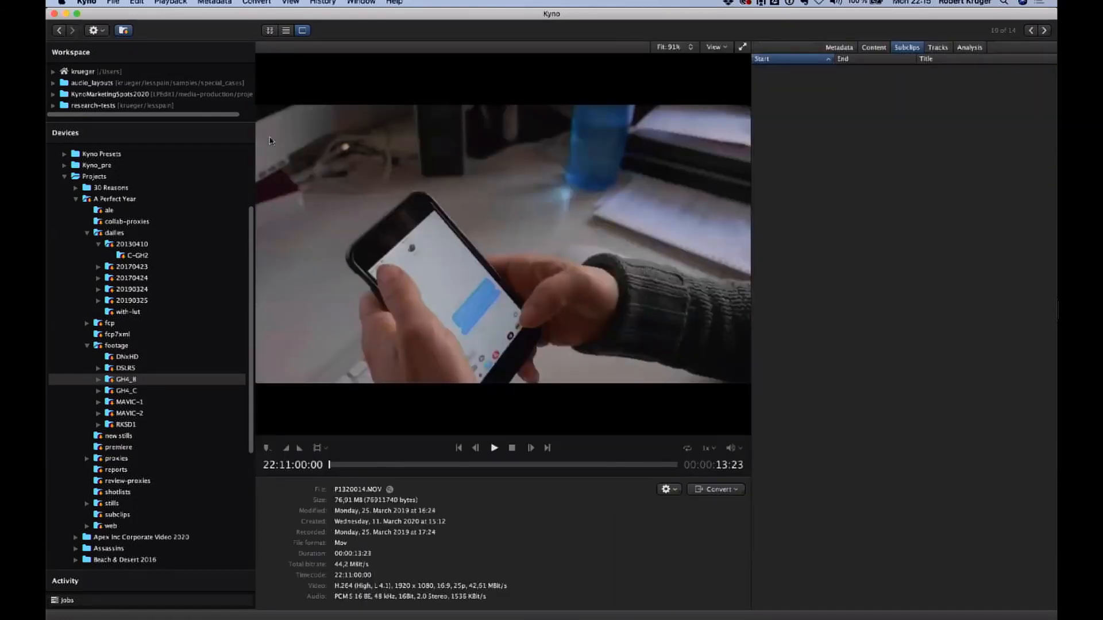
Set up a ProRes 422 conversion for all clips in the GH4_B folder.
left_click(286, 30)
left_click(288, 81)
key("super+a")
right_click(287, 82)
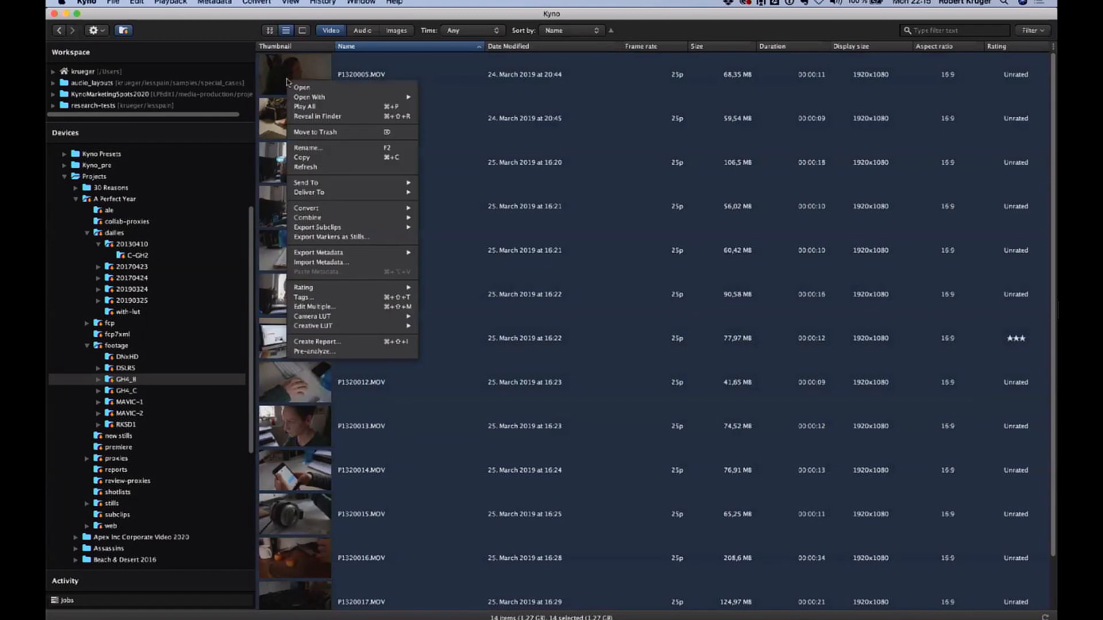
mouse_move(388, 208)
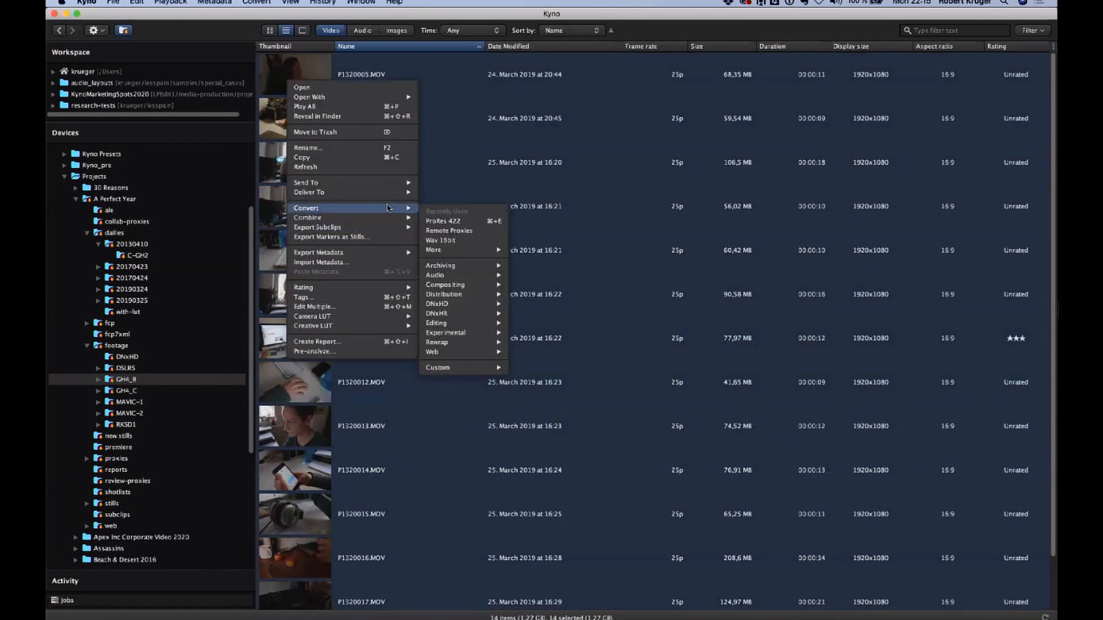
left_click(457, 223)
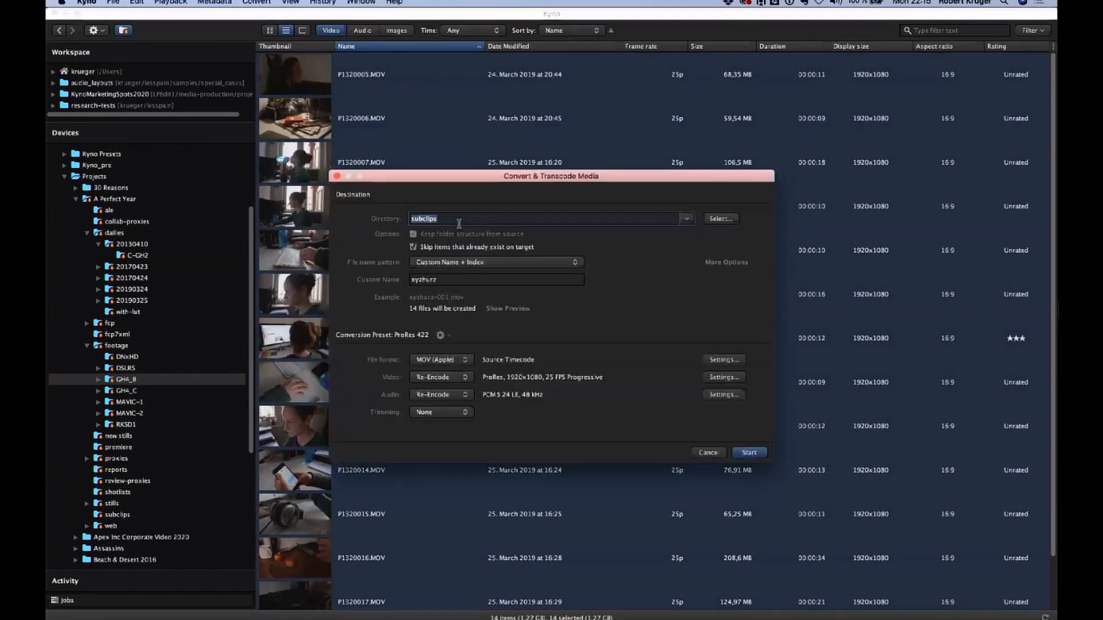
Set the camera LUT in the conversion's video settings to As Defined in Player, and close the conversion without starting it.
left_click(729, 378)
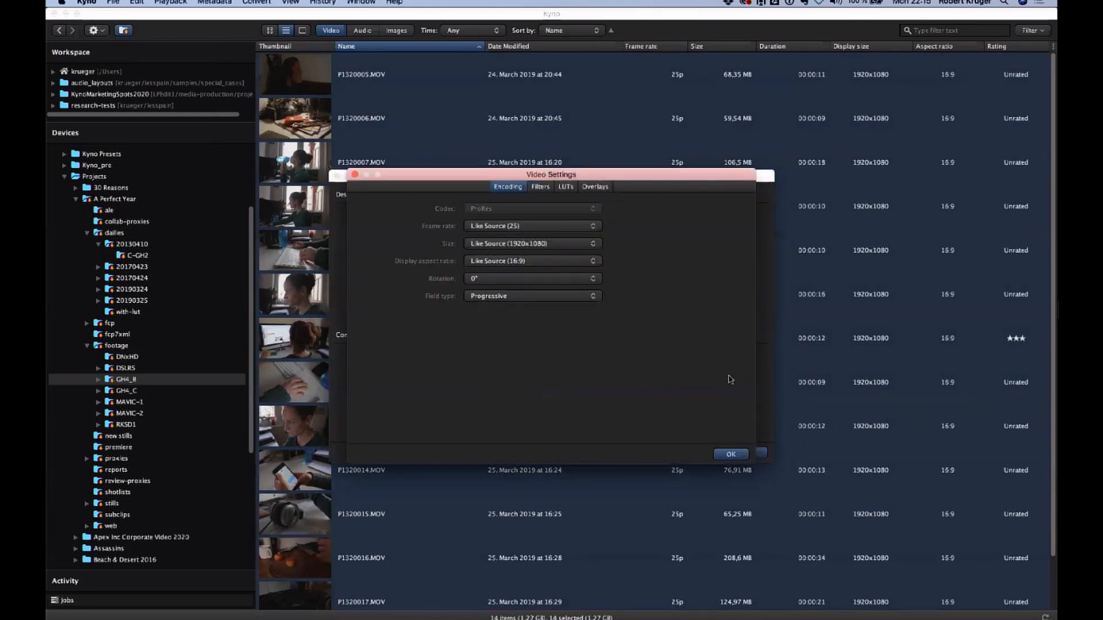
left_click(566, 190)
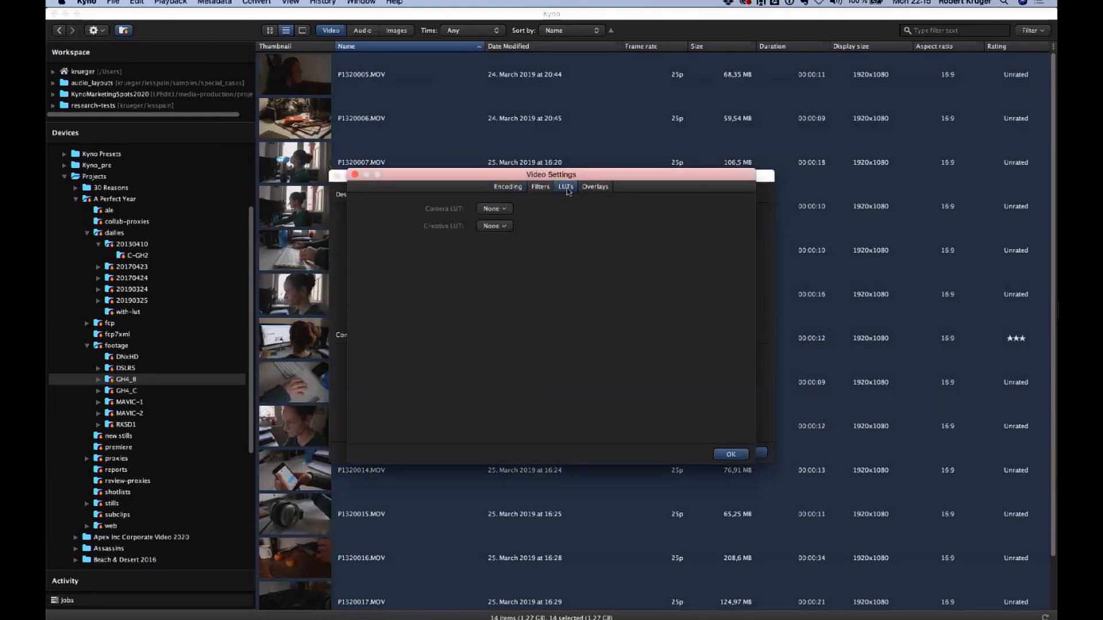
left_click(508, 209)
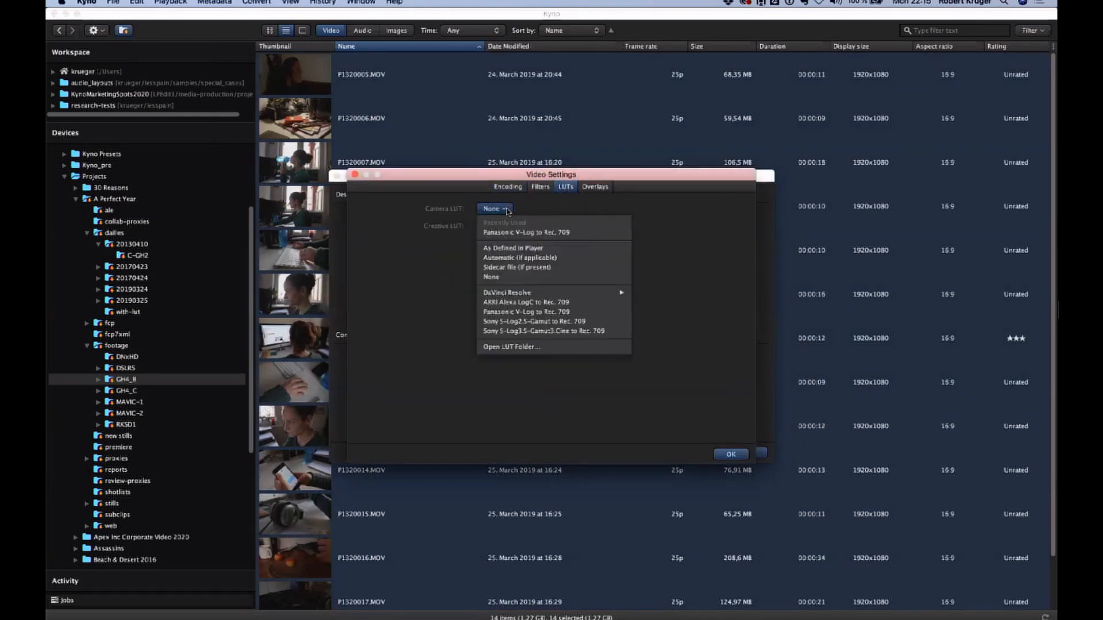
left_click(575, 251)
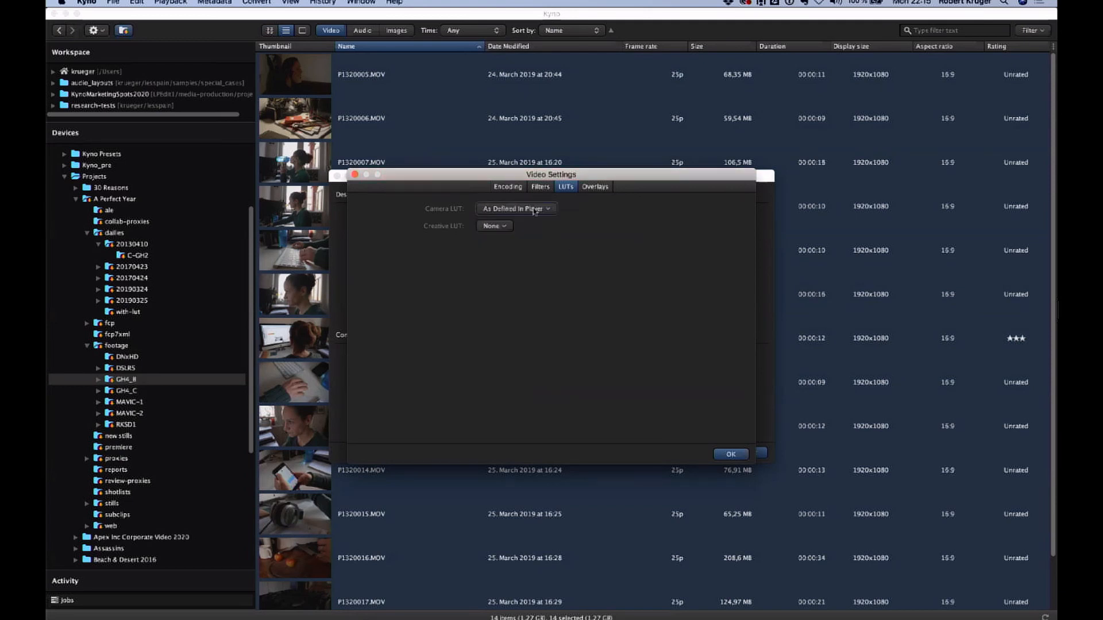
left_click(730, 455)
left_click(709, 457)
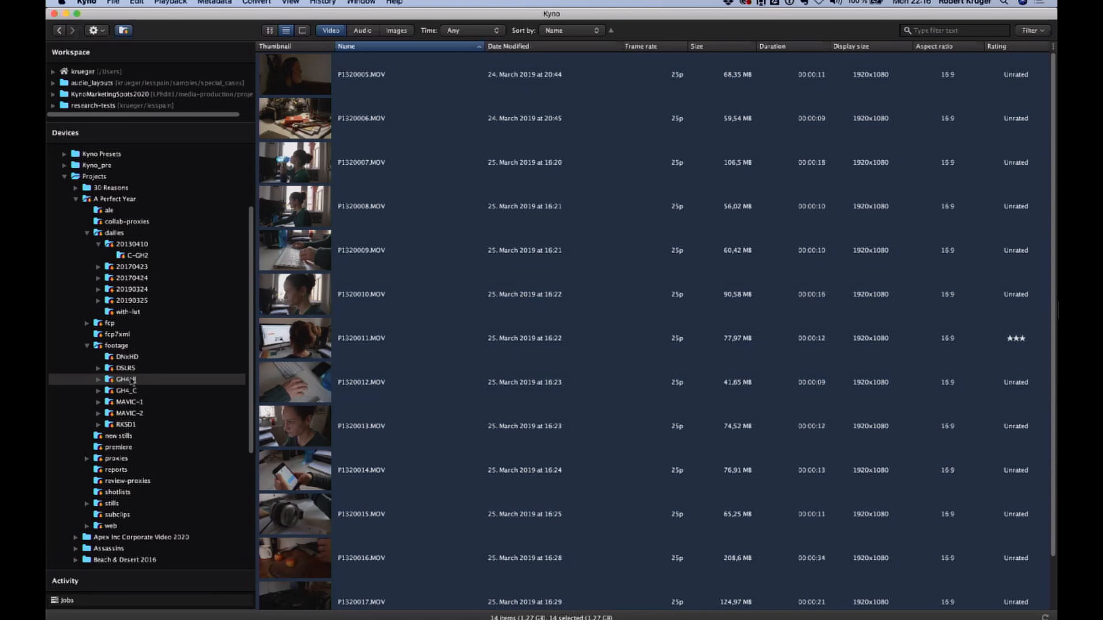
Look at the delivery options for the clips and open clip P1320007.MOV in the player.
right_click(306, 87)
mouse_move(360, 198)
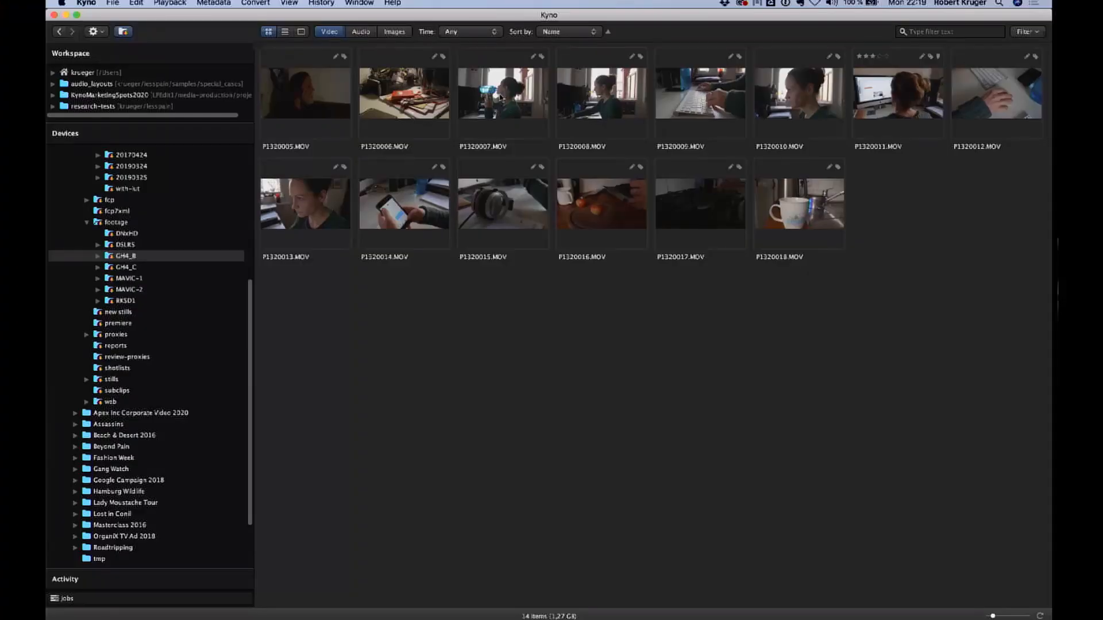
double_click(498, 98)
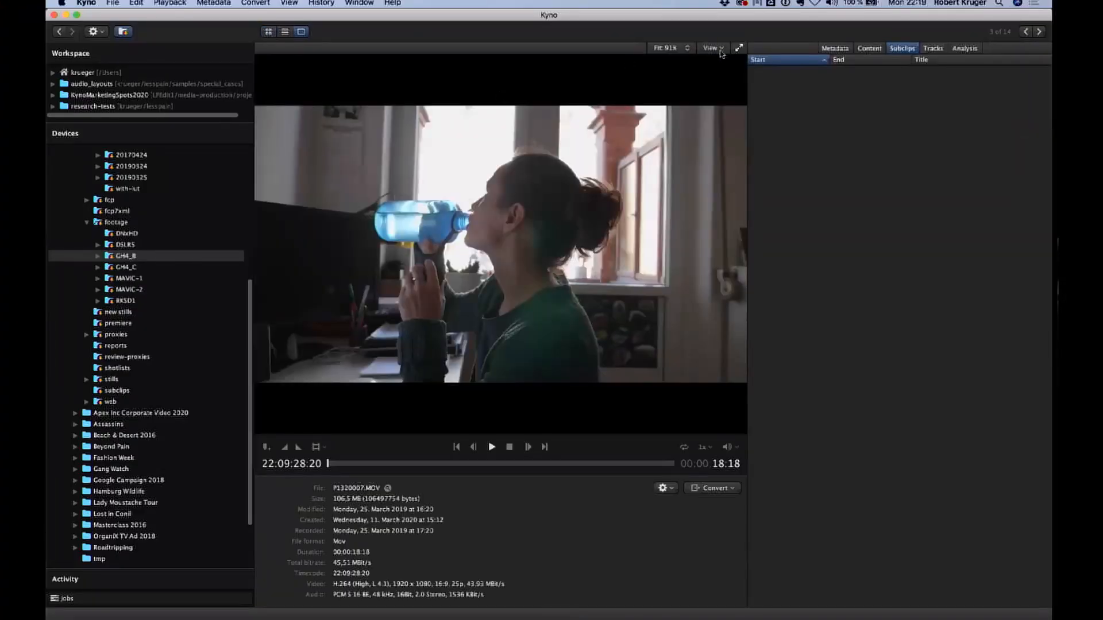
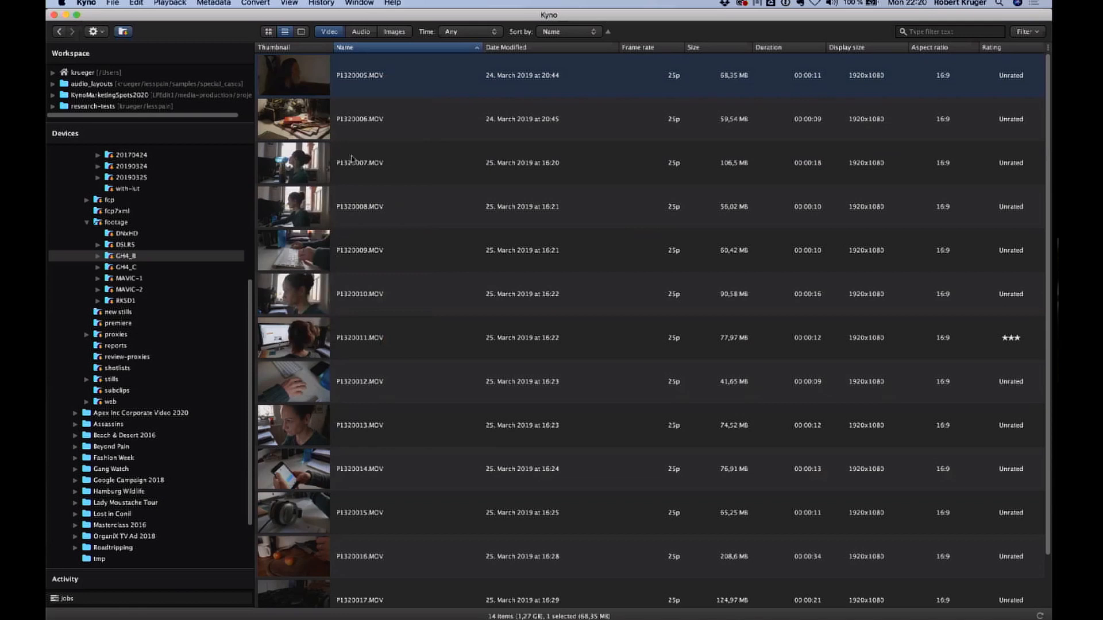
Select clips P1320005.MOV through P1320008.MOV and review their ProRes 422 conversion settings, closing them without starting the conversion.
mouse_move(353, 133)
left_click(287, 205, "shift")
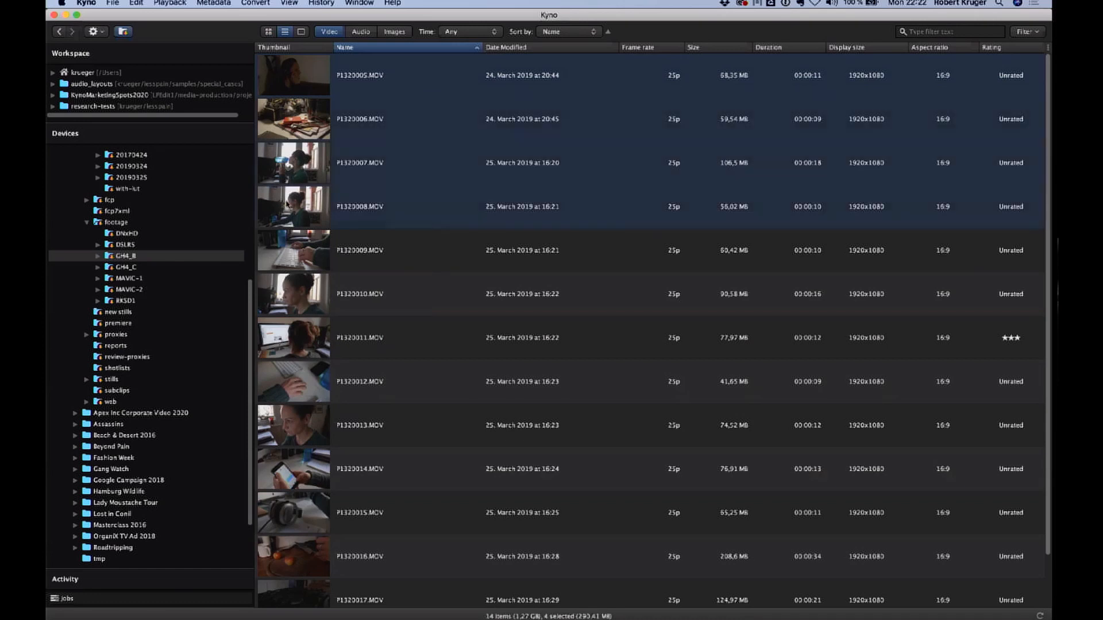
right_click(277, 80)
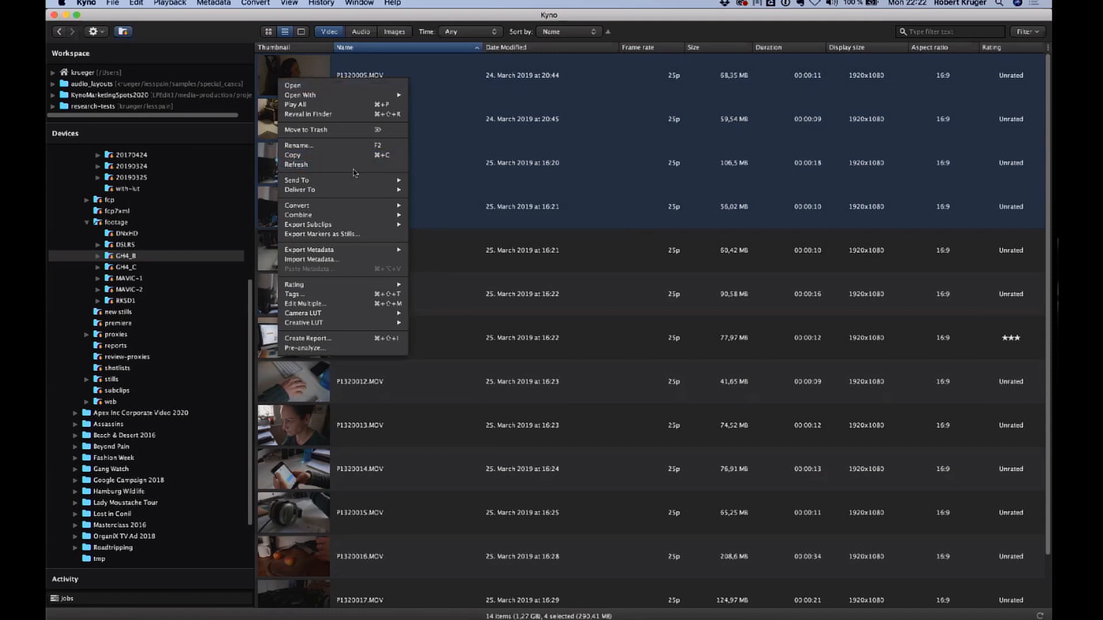
mouse_move(364, 179)
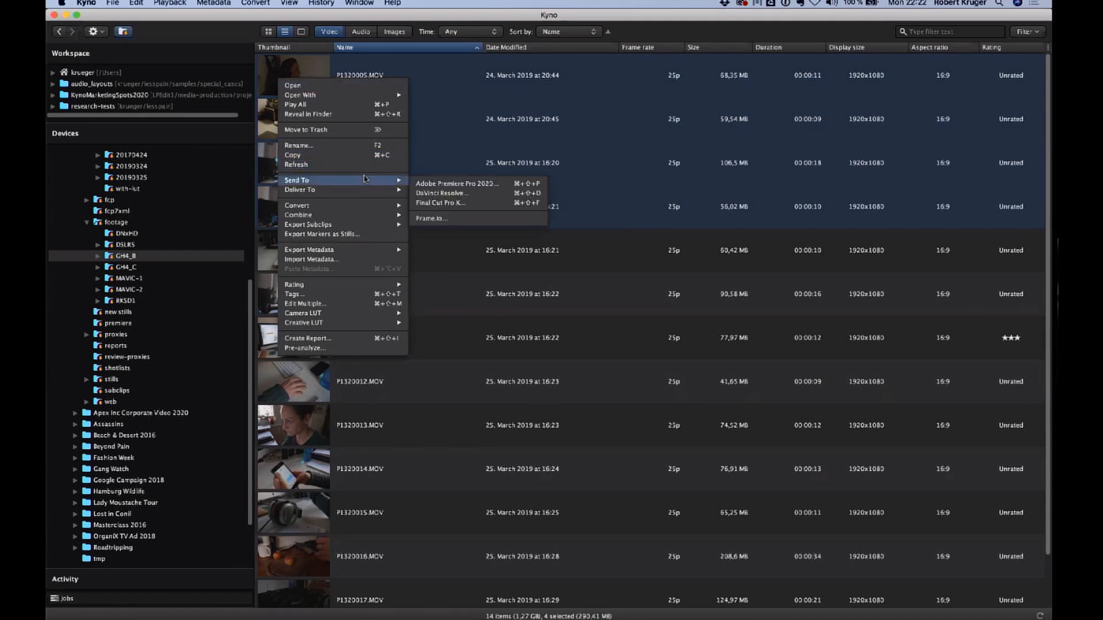
mouse_move(384, 206)
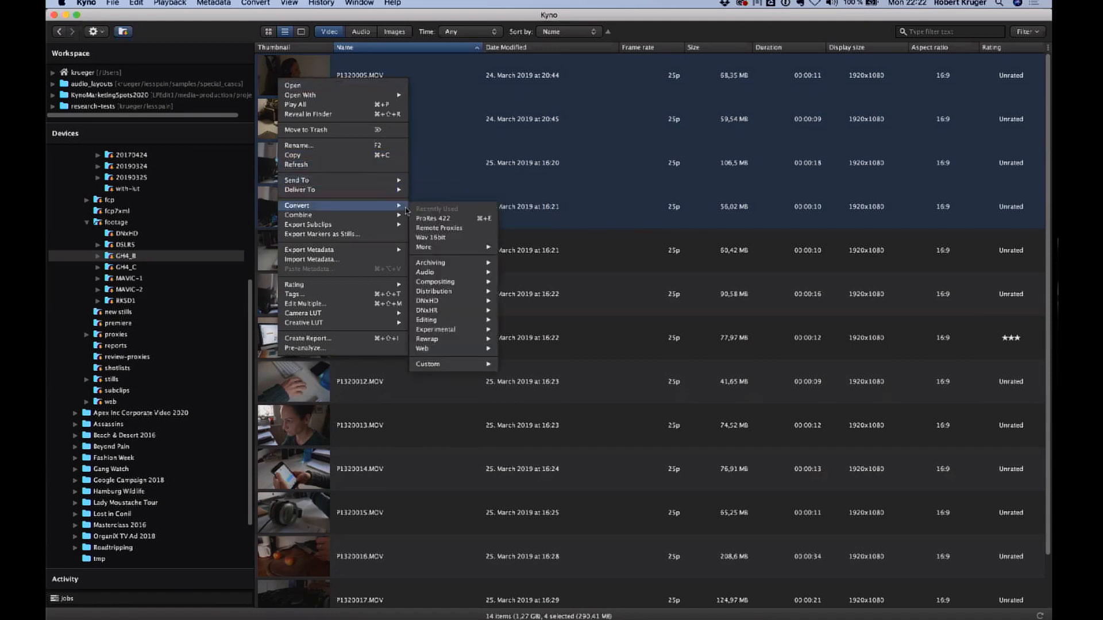
left_click(448, 219)
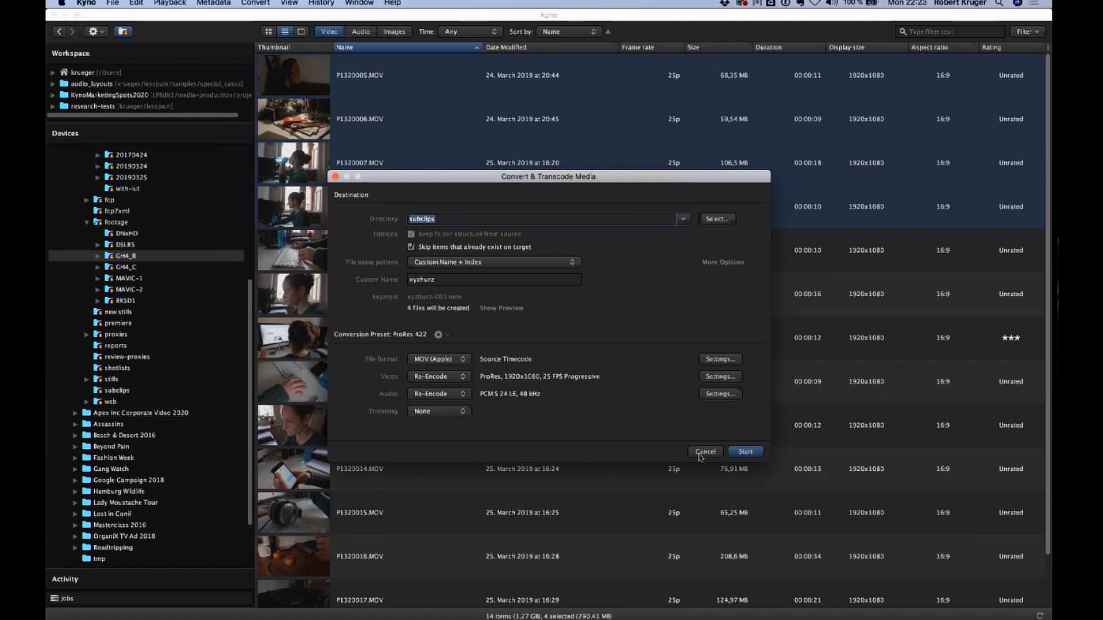
left_click(699, 455)
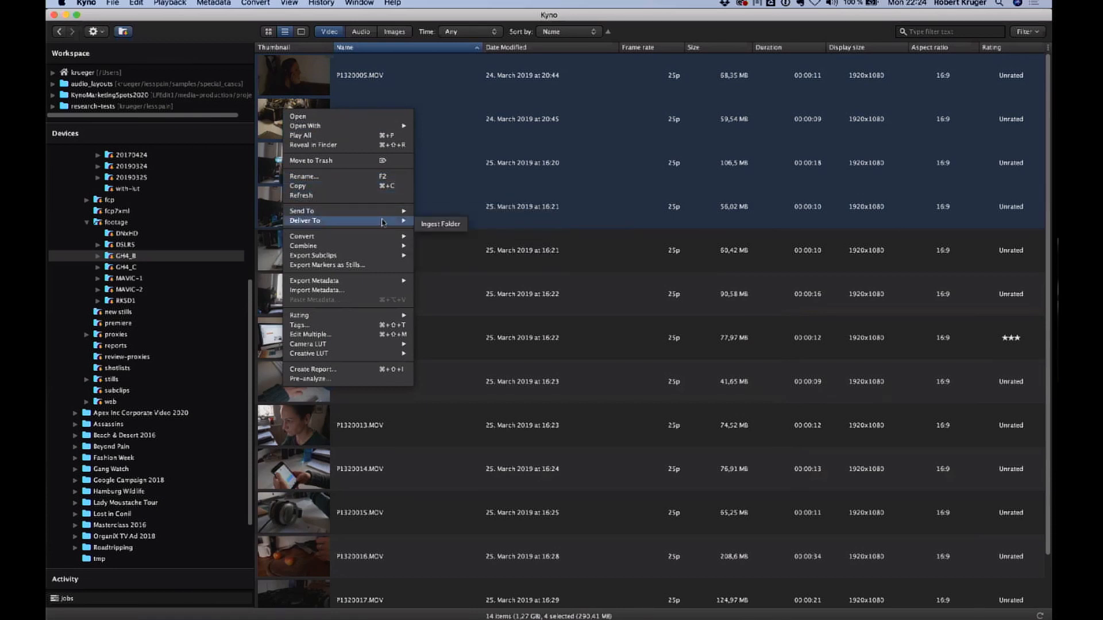
Set up a Frame.io delivery of the selected clips that sends transcoded files in ProRes 422 Proxy.
mouse_move(388, 211)
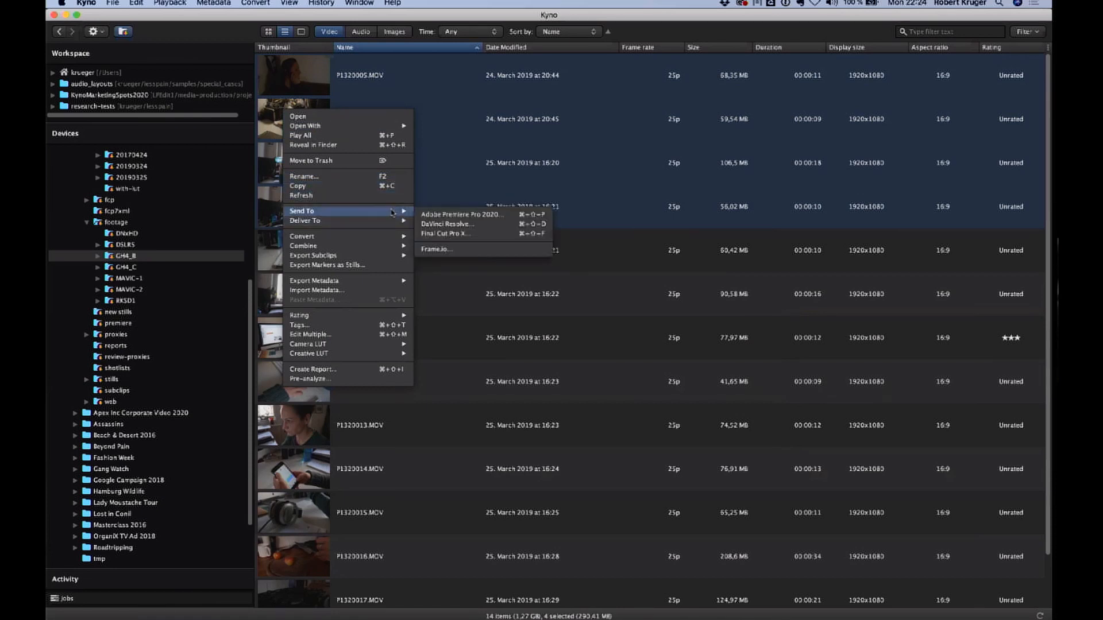
left_click(506, 252)
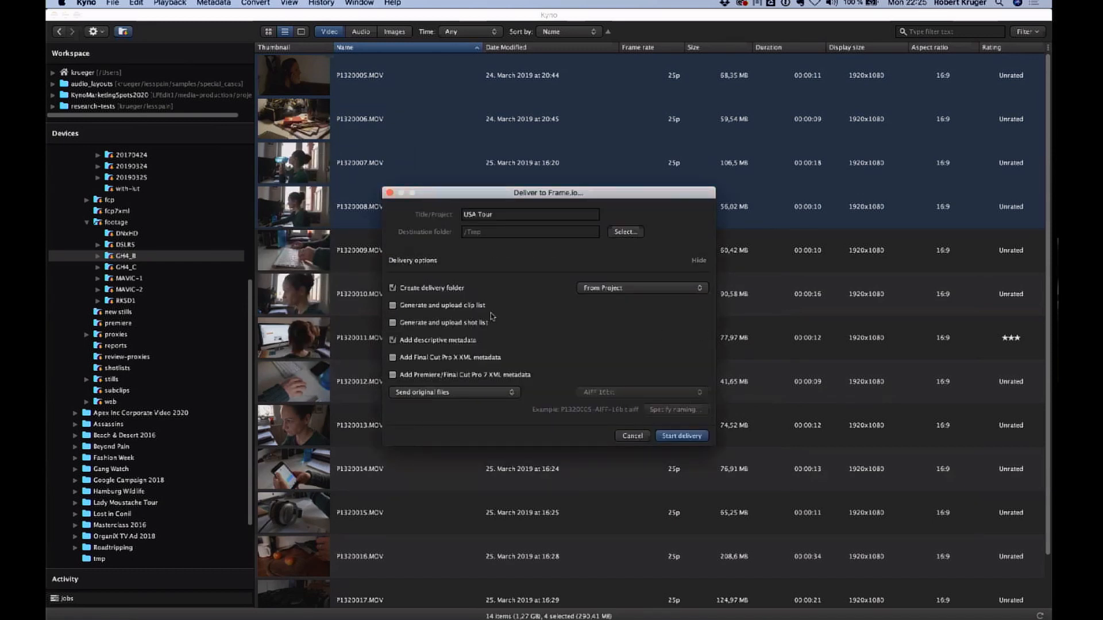
left_click(460, 396)
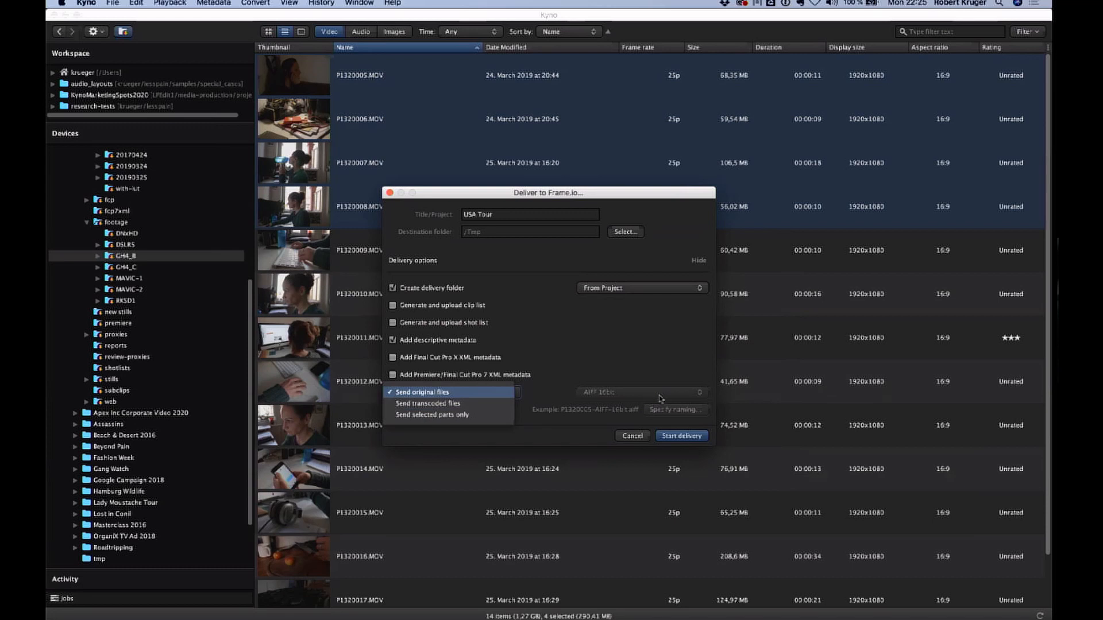
left_click(452, 404)
left_click(601, 393)
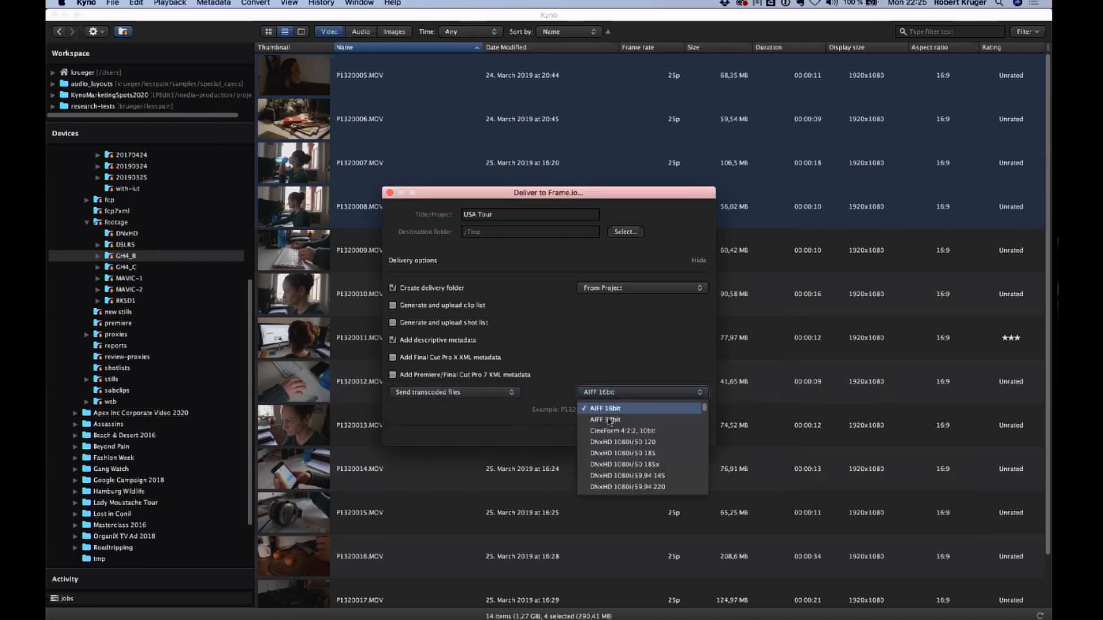
scroll(614, 440, "down", 10)
scroll(616, 440, "down", 15)
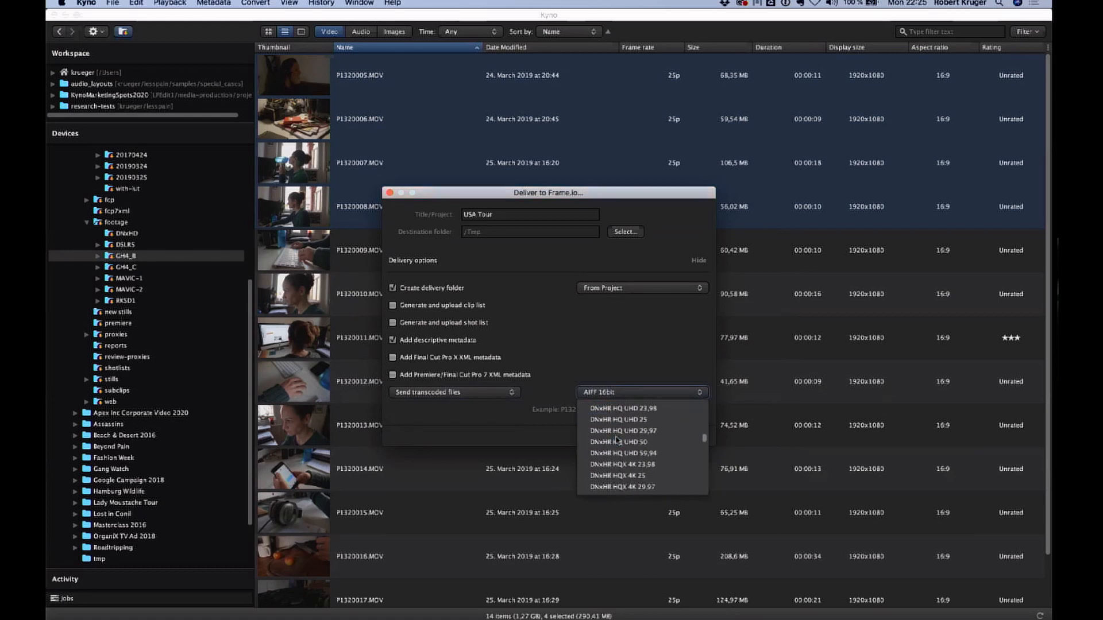
scroll(616, 440, "up", 3)
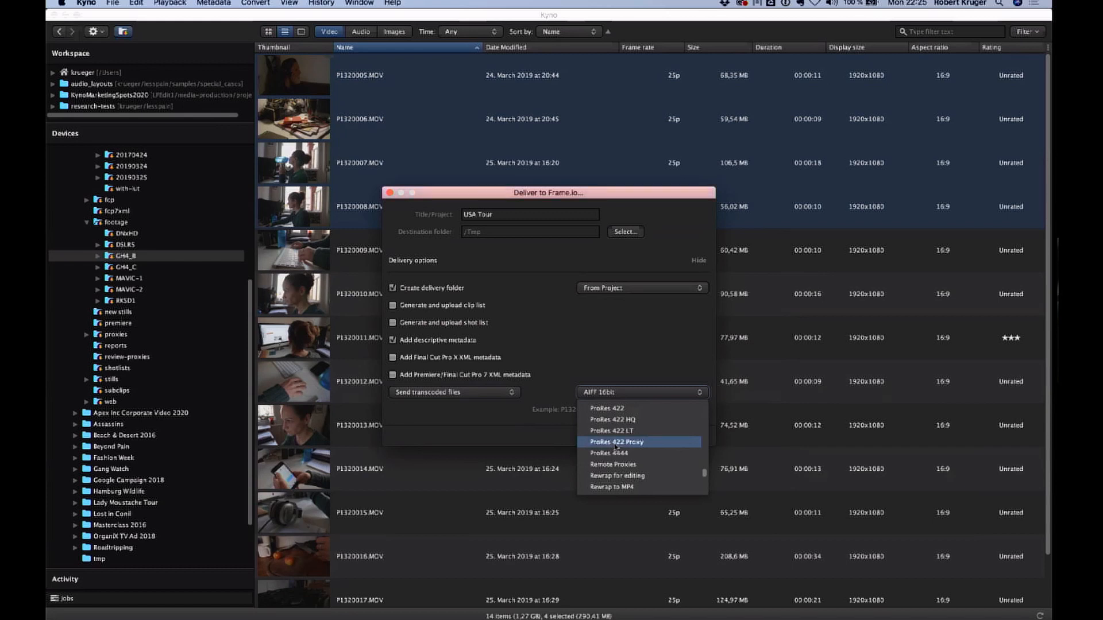
left_click(617, 441)
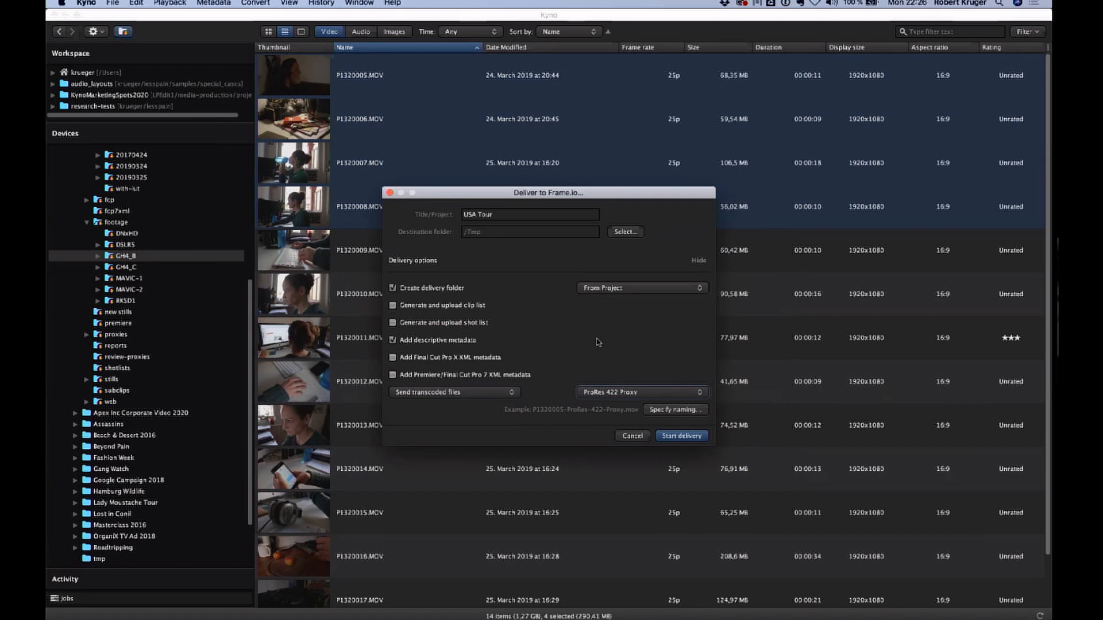
left_click(484, 394)
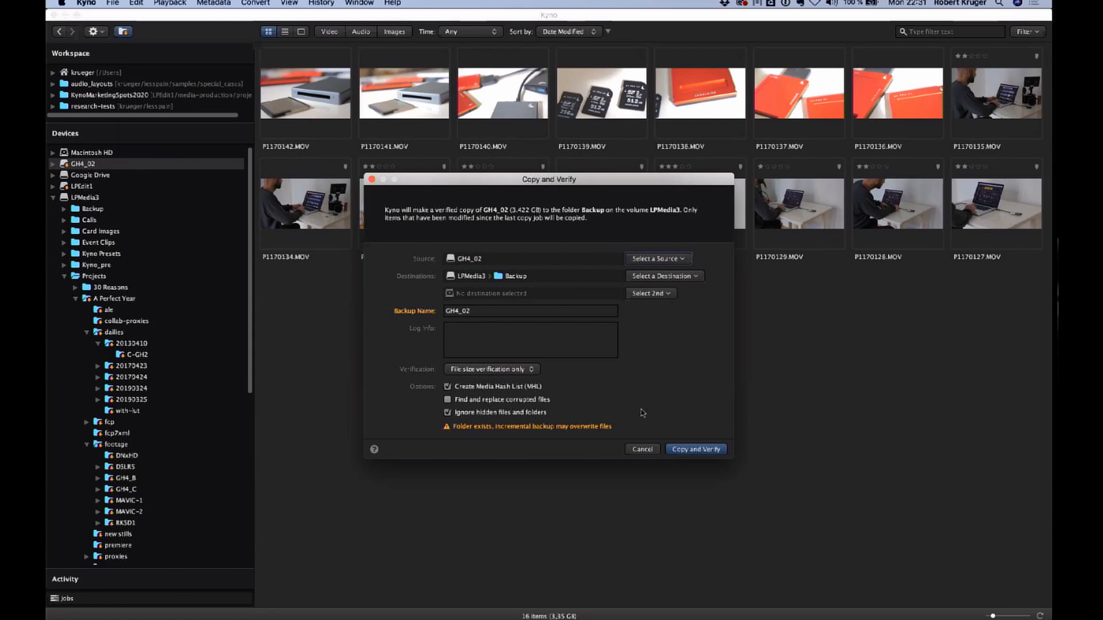
Close the Copy and Verify backup of GH4_02 without starting it.
left_click(642, 449)
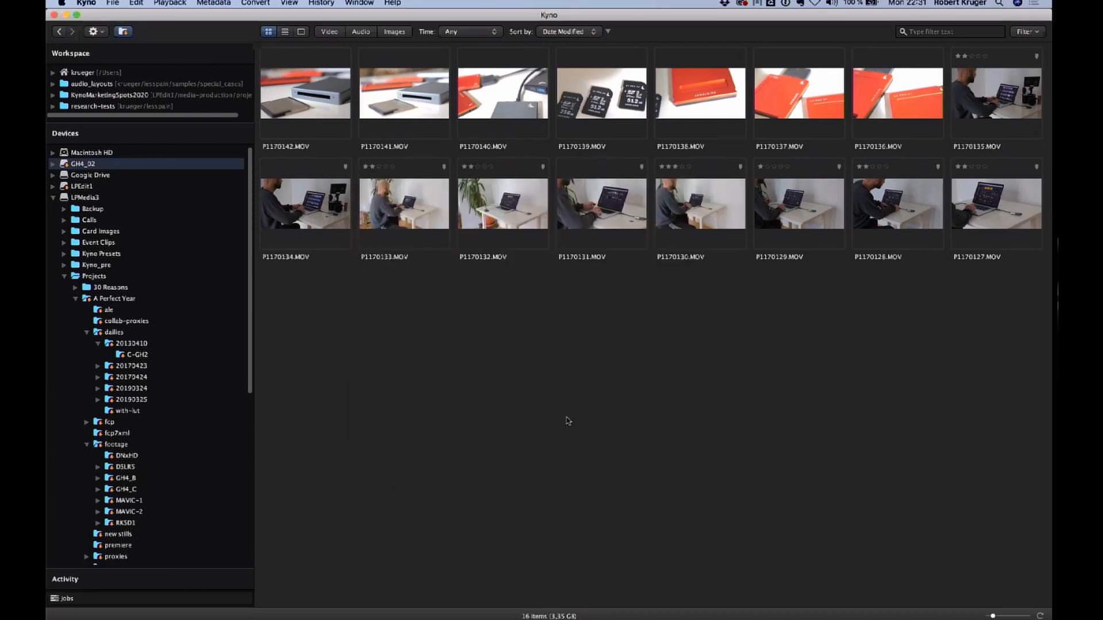